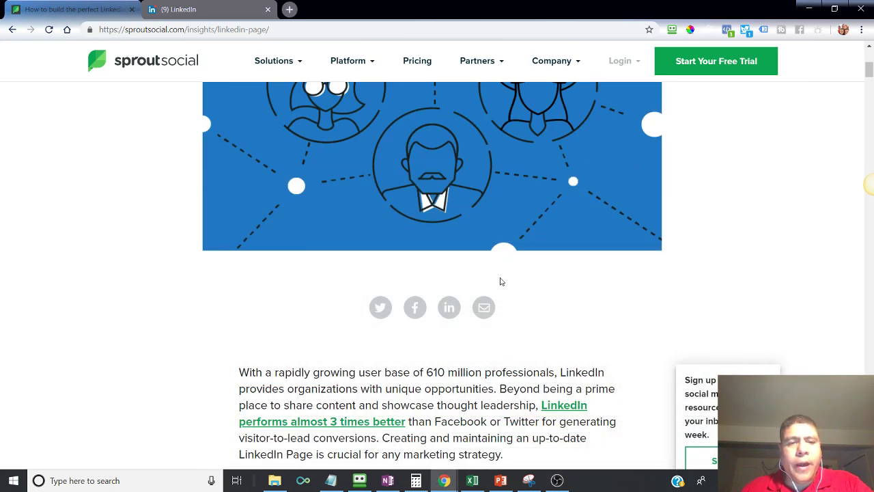
# - Scroll the Sprout Social article and highlight phrases, ending on '610 million professionals'
pyautogui.scroll(3, 492, 290)
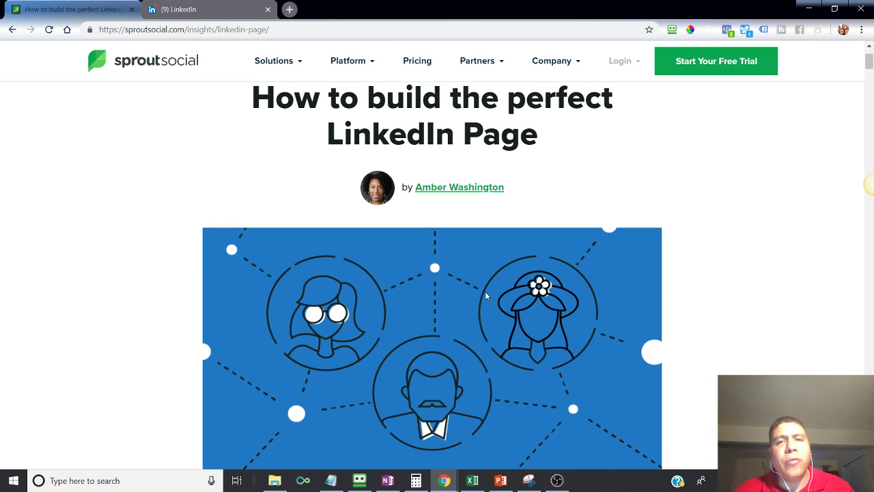
pyautogui.scroll(-1, 476, 294)
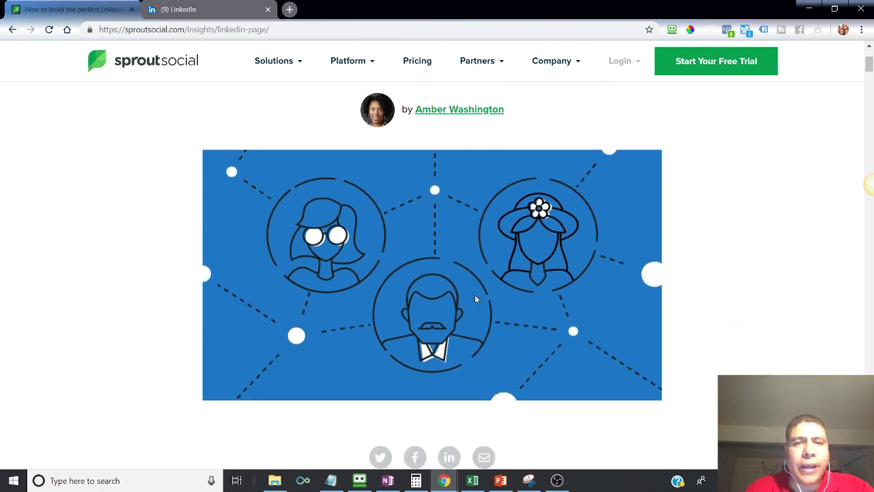
pyautogui.scroll(2, 476, 298)
pyautogui.scroll(-3, 476, 298)
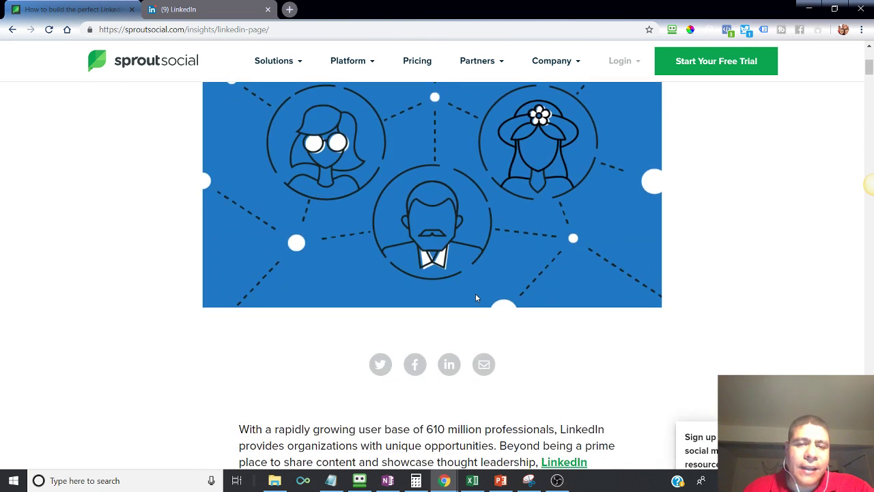
pyautogui.scroll(-2, 476, 298)
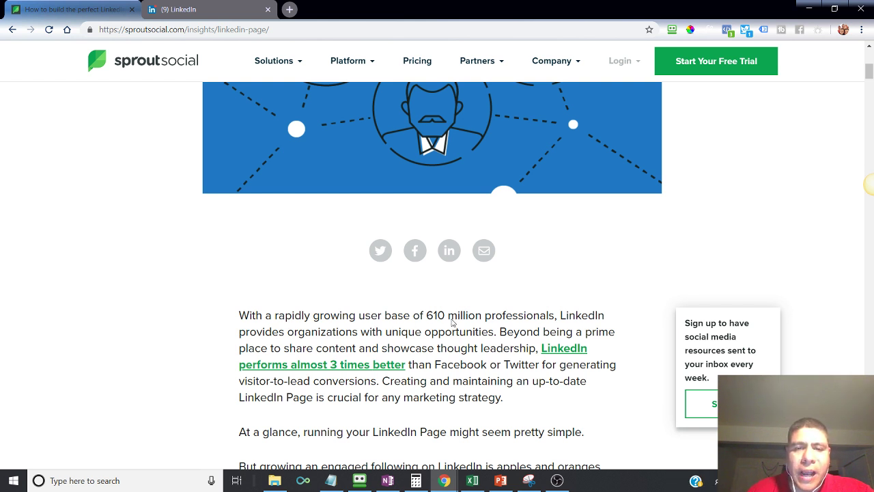
pyautogui.moveTo(456, 318)
pyautogui.mouseDown()
pyautogui.moveTo(511, 326)
pyautogui.moveTo(598, 318)
pyautogui.mouseUp()
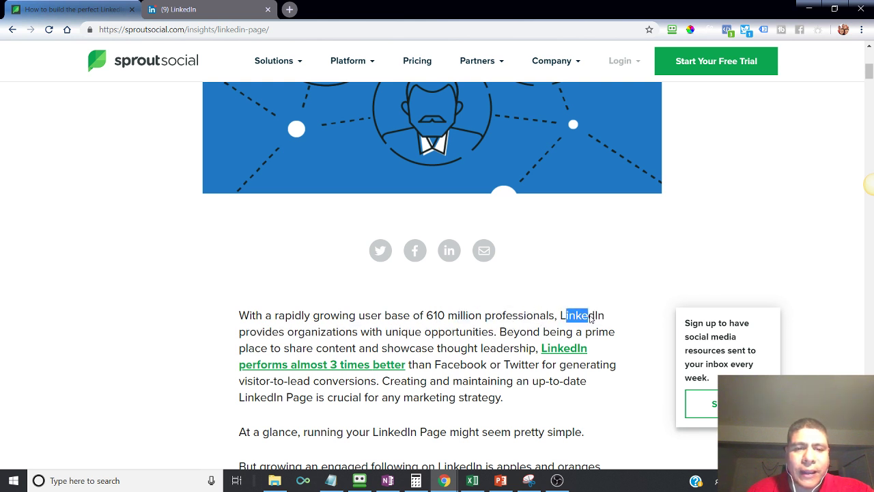
pyautogui.moveTo(320, 332); pyautogui.dragTo(500, 335)
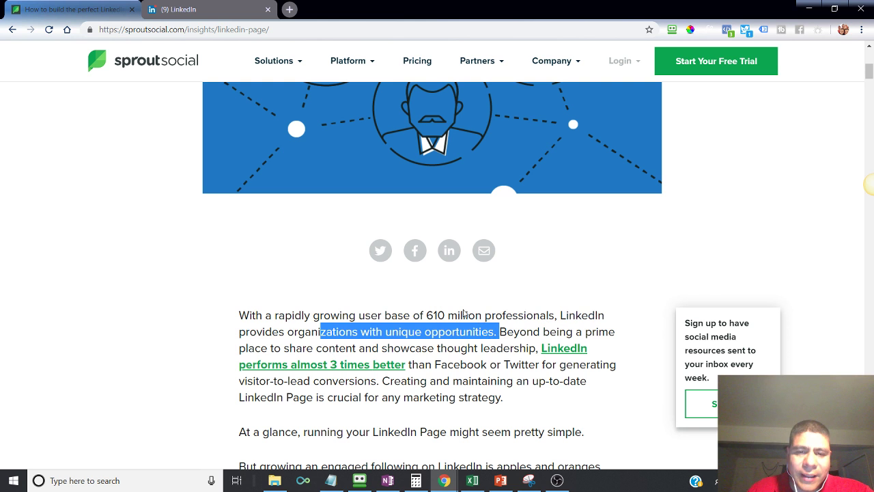
pyautogui.moveTo(435, 319); pyautogui.dragTo(557, 321)
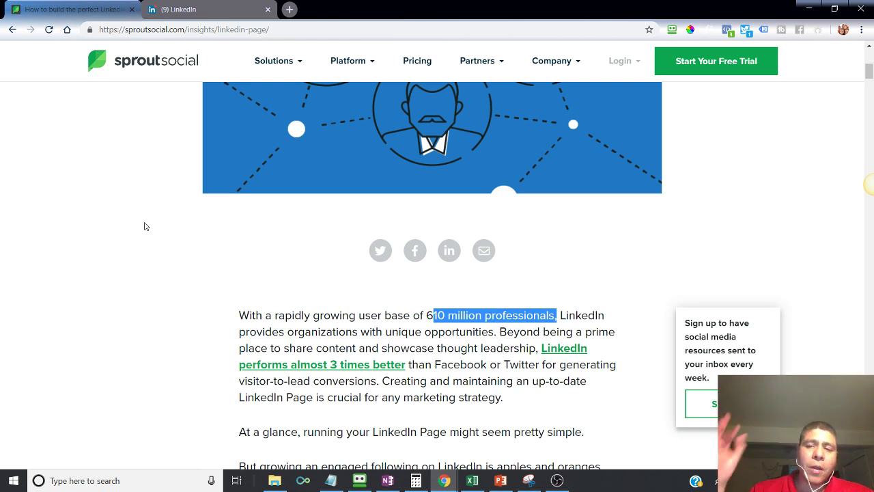
pyautogui.scroll(-1, 136, 246)
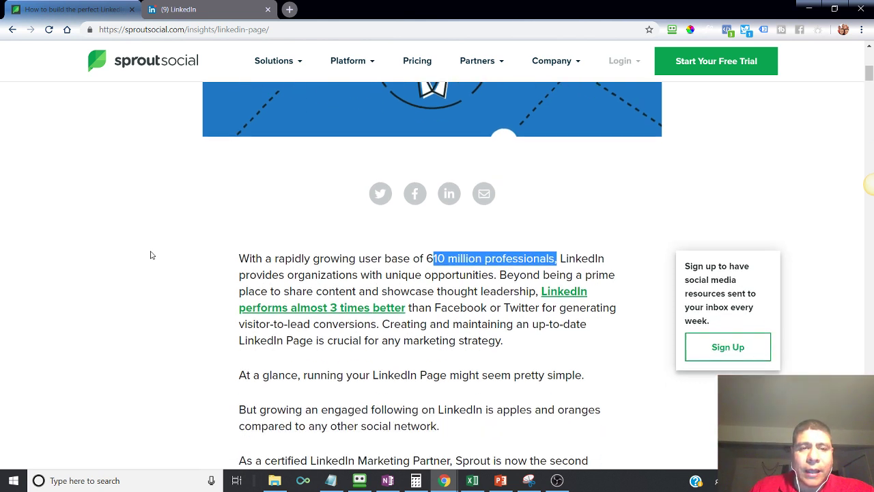
pyautogui.scroll(2, 159, 257)
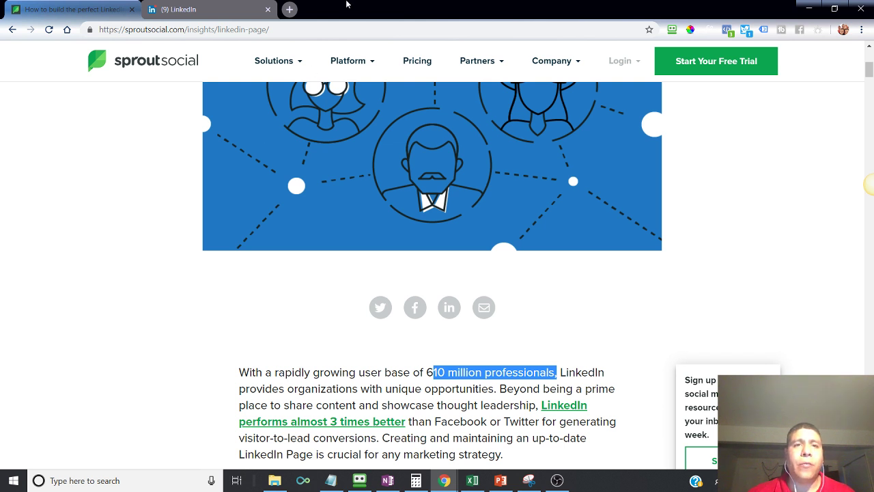
# - Open digitaltrack.co in a new browser tab and glance over the homepage
pyautogui.click(290, 9)
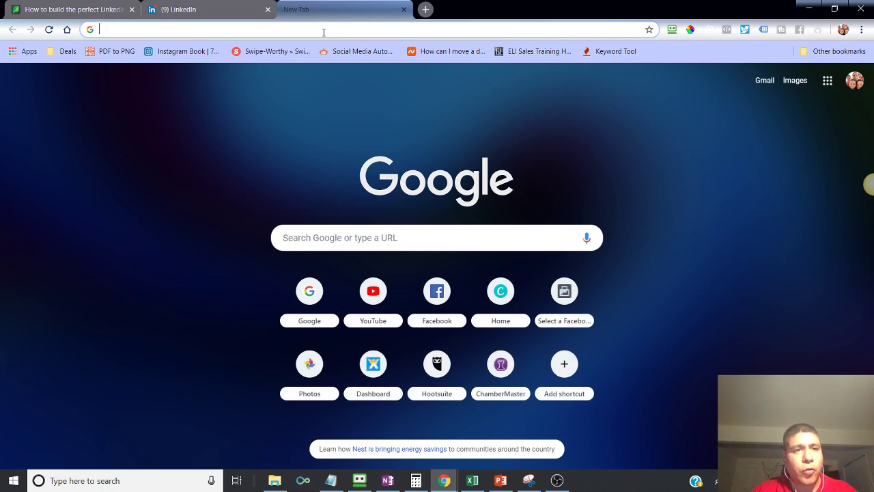
pyautogui.write('digitaltrack.blog')
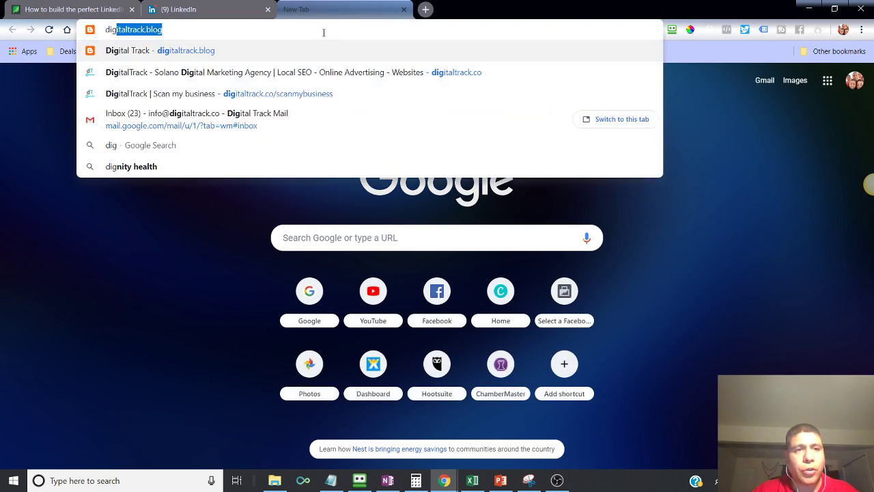
pyautogui.press('Right')
pyautogui.press('BackSpace')
pyautogui.press('BackSpace')
pyautogui.press('BackSpace')
pyautogui.press('BackSpace')
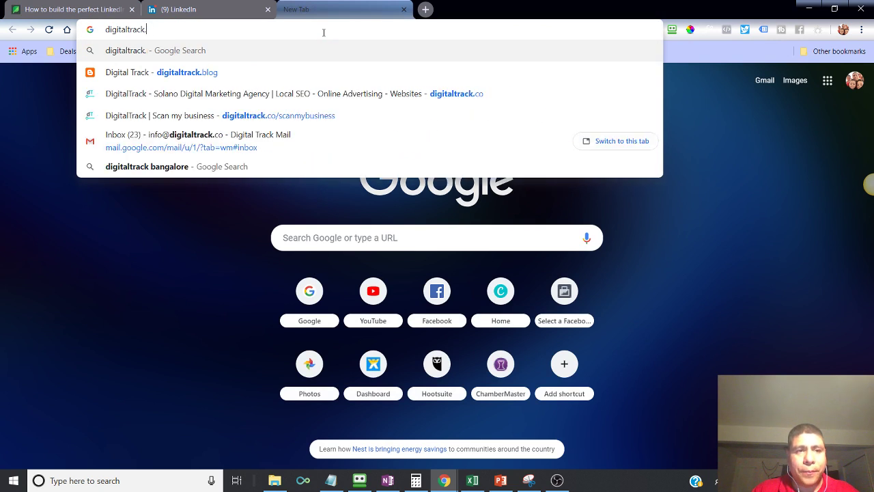
pyautogui.write('co')
pyautogui.press('Return')
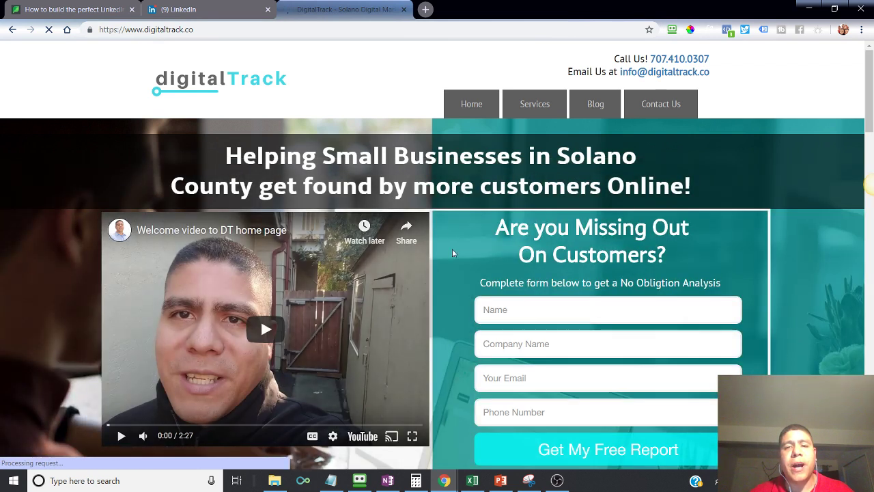
pyautogui.scroll(-1, 449, 271)
pyautogui.scroll(1, 449, 272)
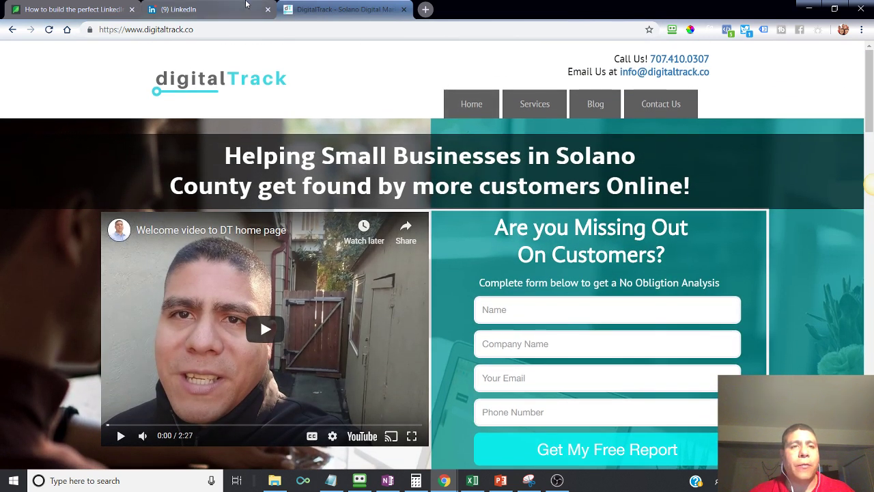
# - Open and close a spare blank tab, then return to the earlier tab
pyautogui.click(424, 9)
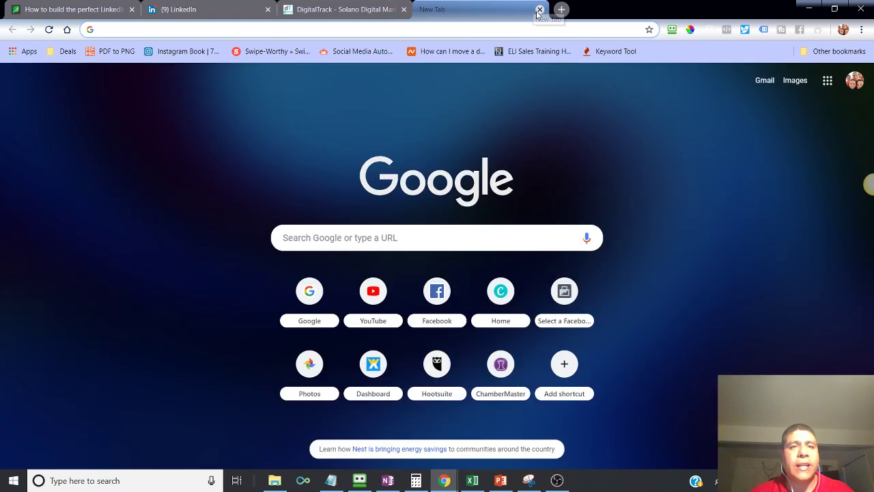
pyautogui.click(540, 9)
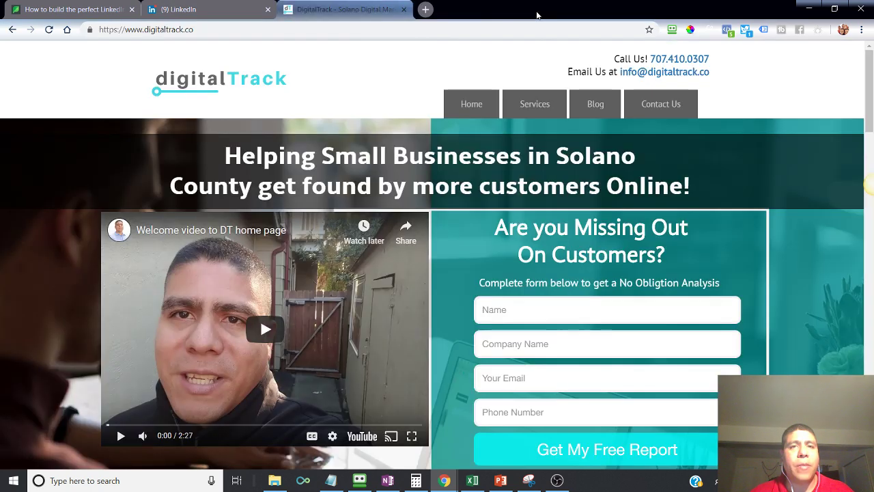
pyautogui.click(246, 5)
# - Scroll the Sprout Social article down to its 'Choosing a logo and cover photo' advice
pyautogui.click(95, 7)
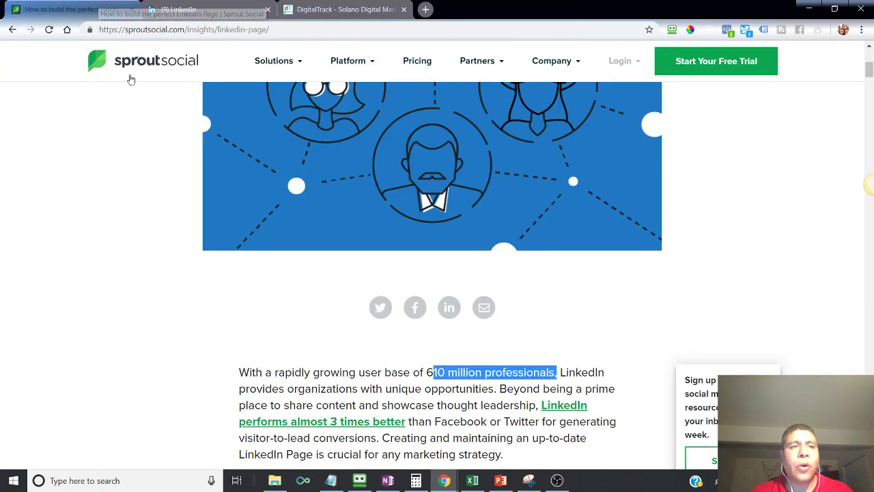
pyautogui.scroll(-1, 174, 229)
pyautogui.scroll(-2, 175, 229)
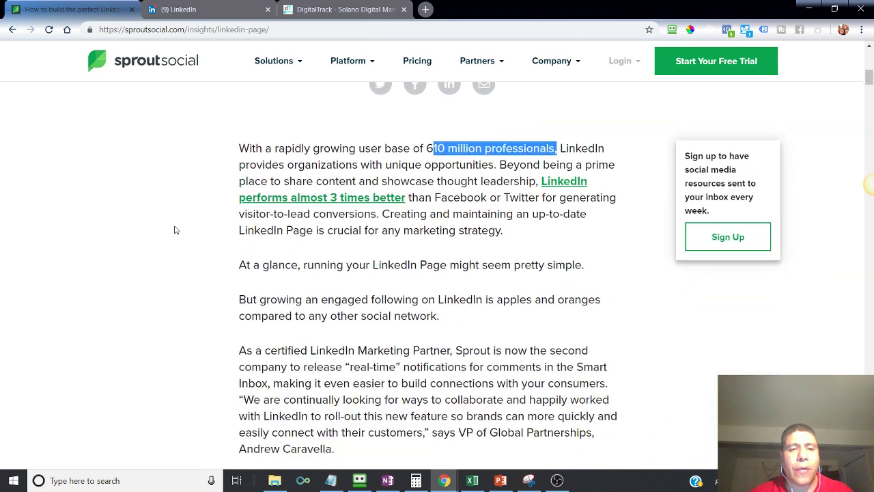
pyautogui.scroll(-1, 174, 230)
pyautogui.scroll(-2, 174, 230)
pyautogui.scroll(-2, 174, 230)
pyautogui.scroll(-1, 174, 230)
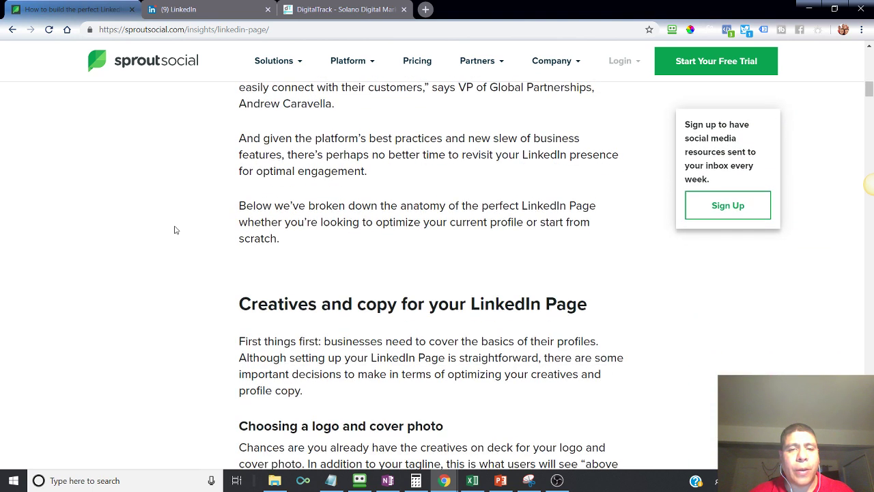
pyautogui.scroll(-1, 174, 230)
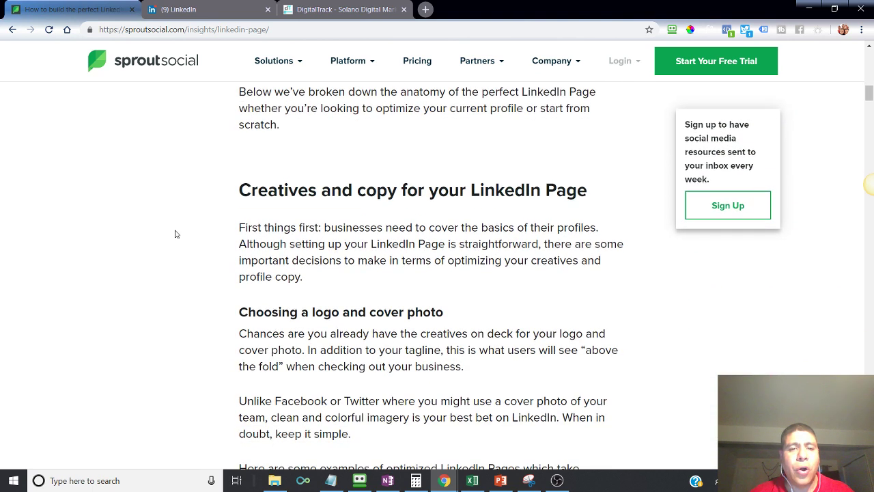
pyautogui.scroll(-1, 184, 231)
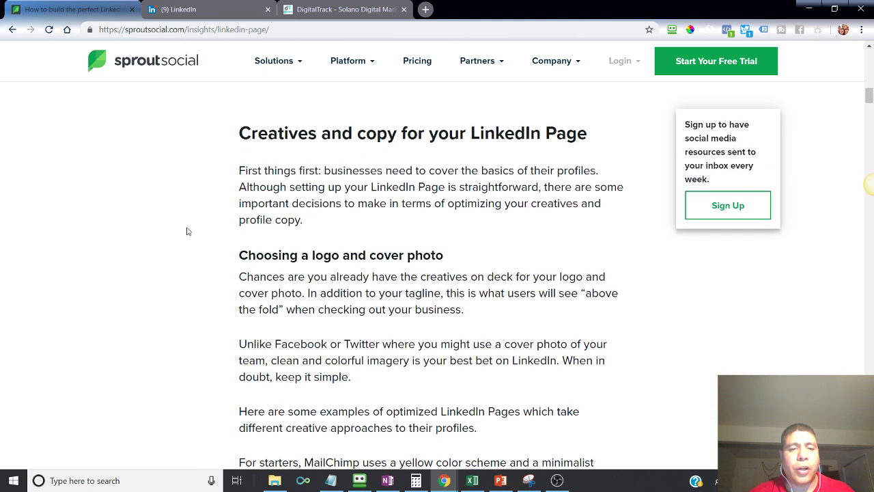
pyautogui.click(342, 9)
# - Open the DigitalTrack company page as admin from the pages you manage
pyautogui.click(205, 9)
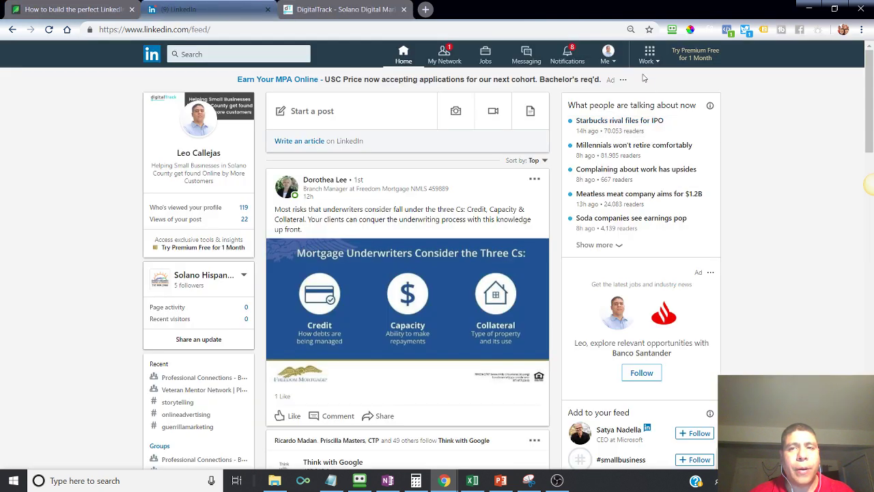
pyautogui.click(607, 58)
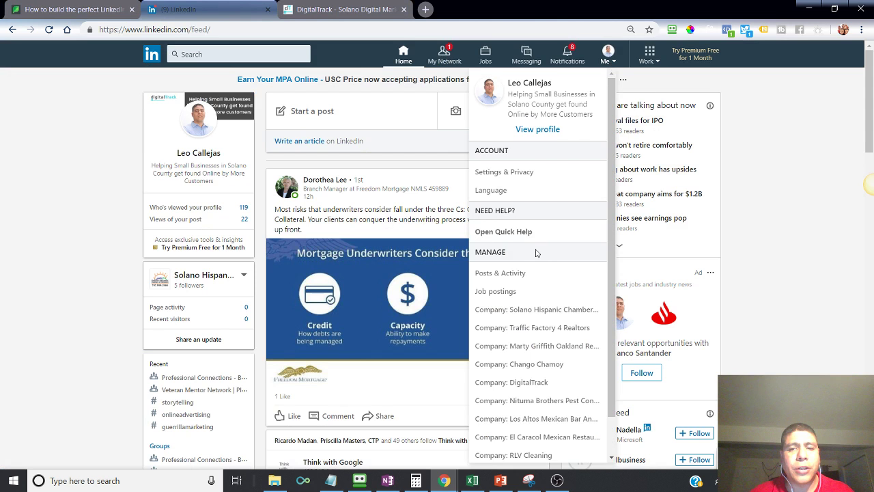
pyautogui.scroll(-1, 535, 286)
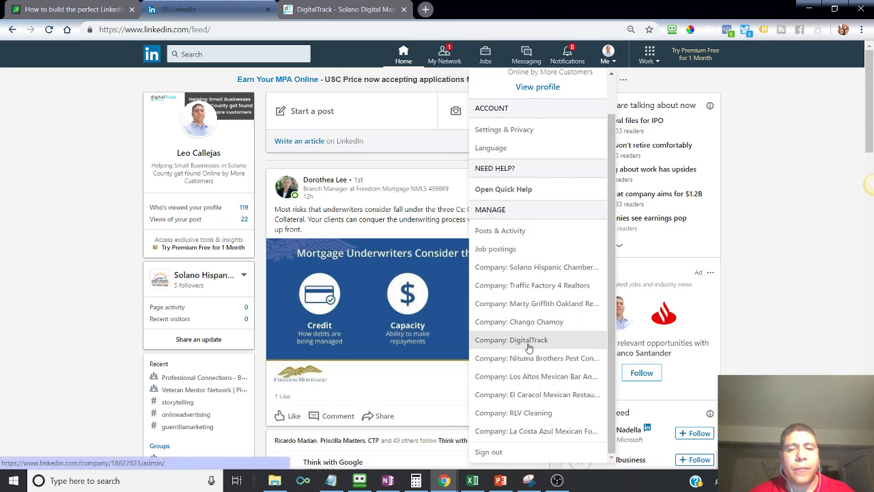
pyautogui.click(526, 344)
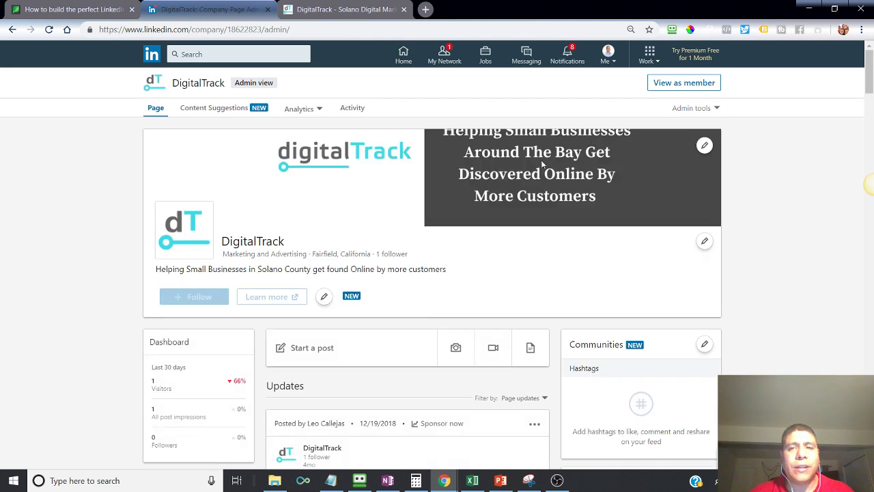
# - Reposition the cover banner slightly lower so its tagline fits, and save it
pyautogui.click(704, 144)
pyautogui.click(656, 199)
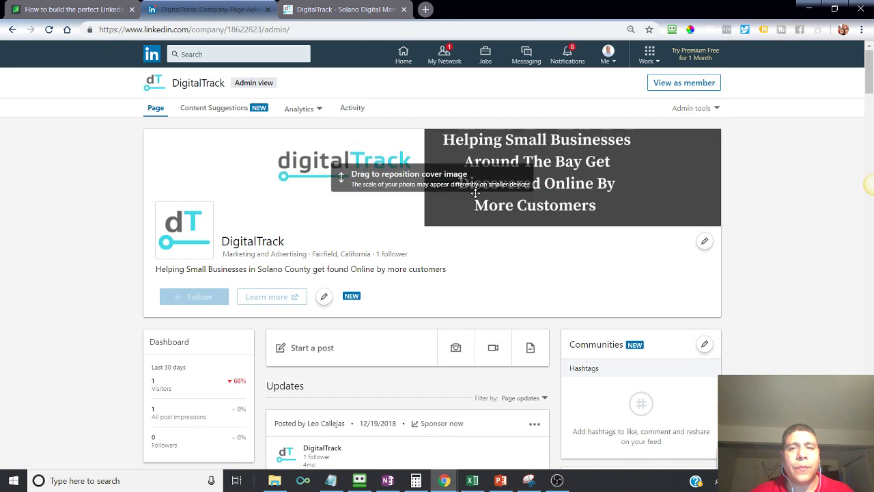
pyautogui.moveTo(475, 185); pyautogui.dragTo(477, 198)
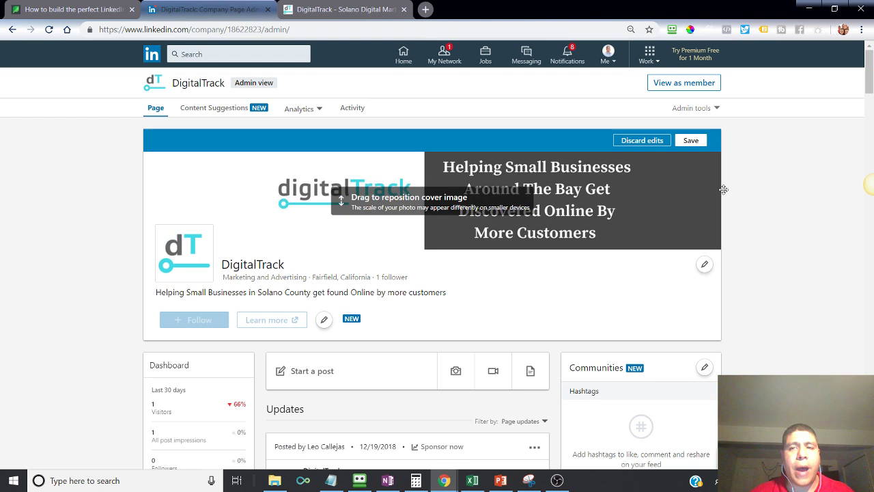
pyautogui.click(692, 141)
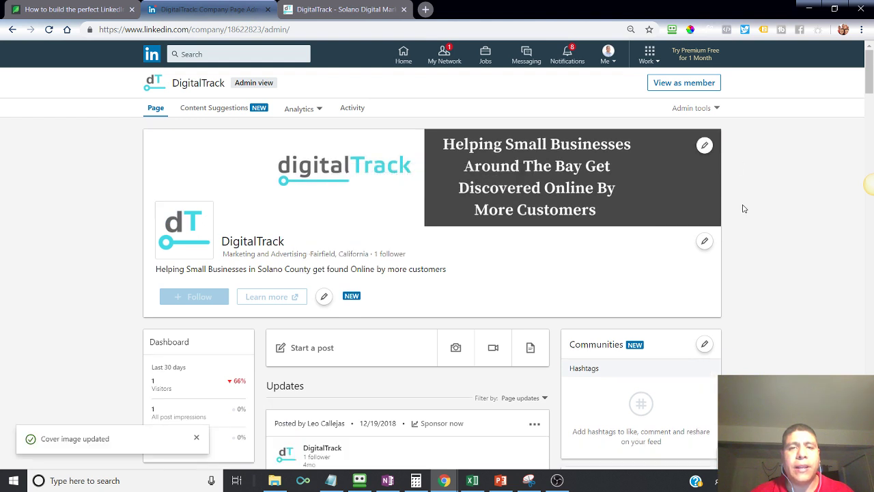
# - Glance at the Sprout Social article, then return to the DigitalTrack admin page
pyautogui.click(128, 4)
pyautogui.scroll(-1, 270, 225)
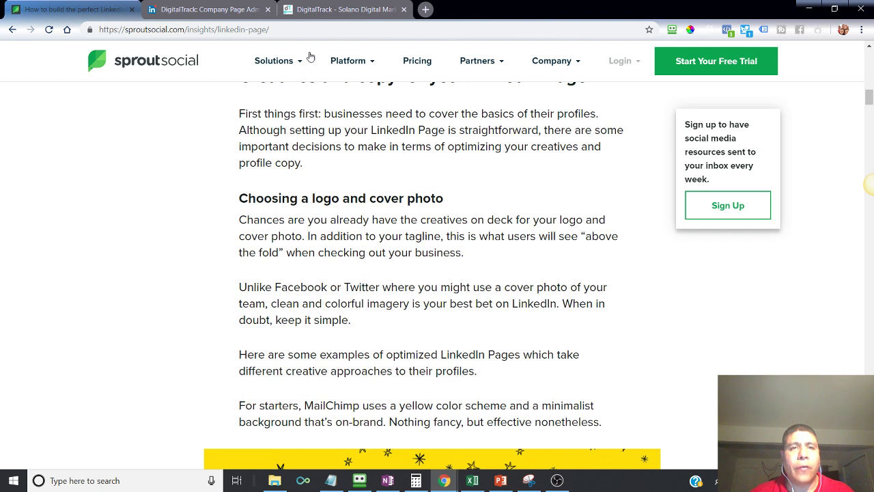
pyautogui.click(229, 7)
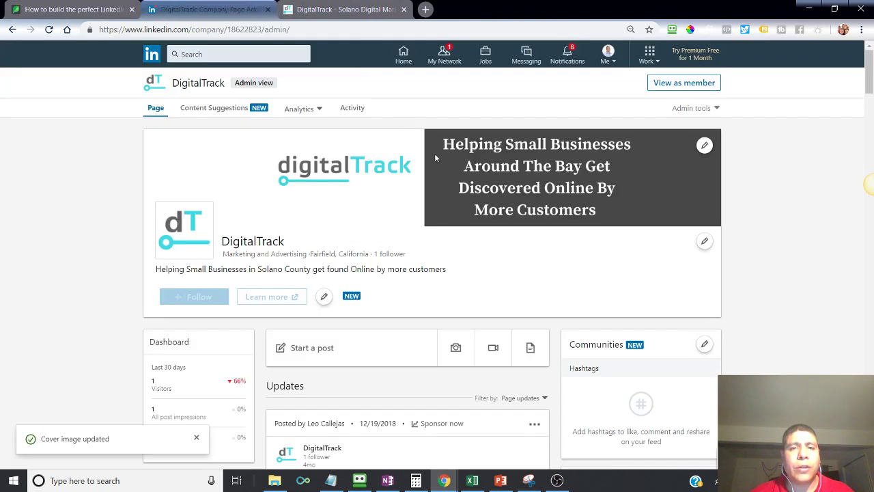
pyautogui.click(55, 7)
pyautogui.click(225, 6)
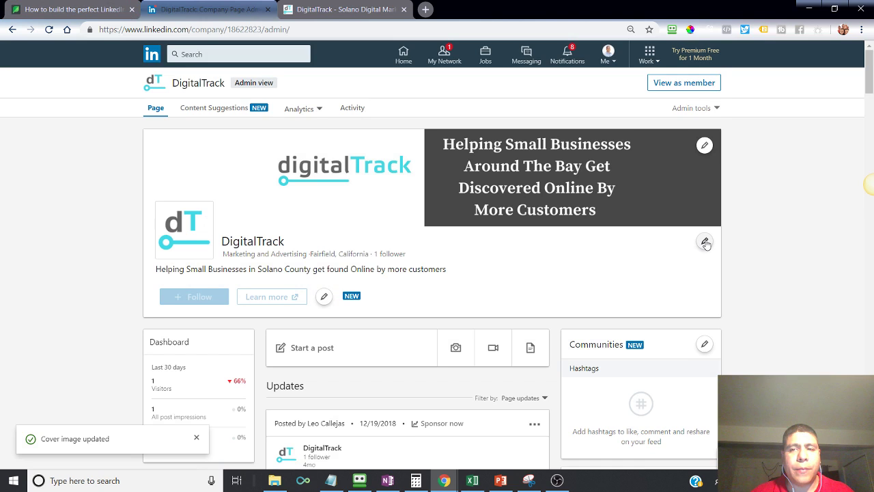
pyautogui.click(89, 6)
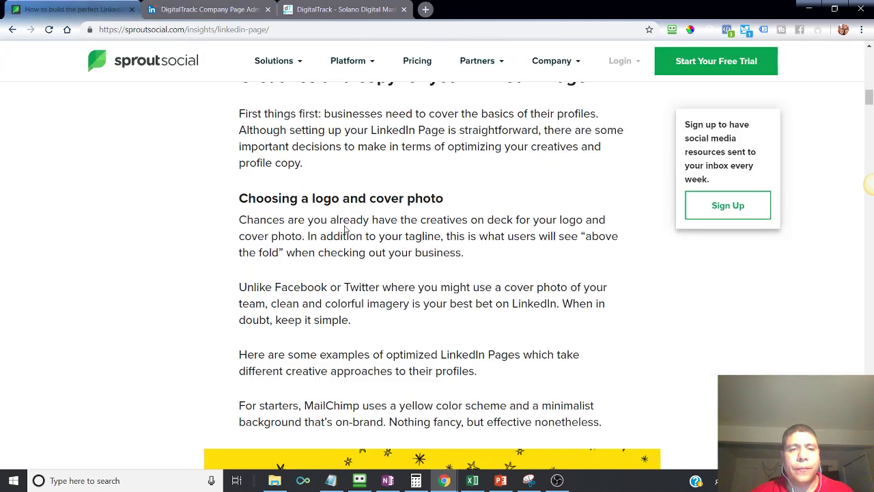
pyautogui.moveTo(329, 219); pyautogui.dragTo(464, 220)
pyautogui.scroll(-2, 467, 225)
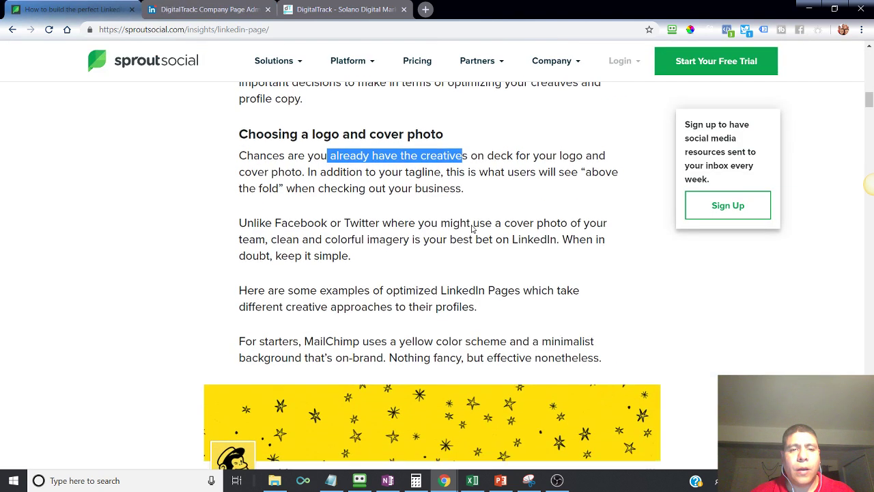
pyautogui.scroll(-1, 471, 229)
pyautogui.scroll(-1, 468, 230)
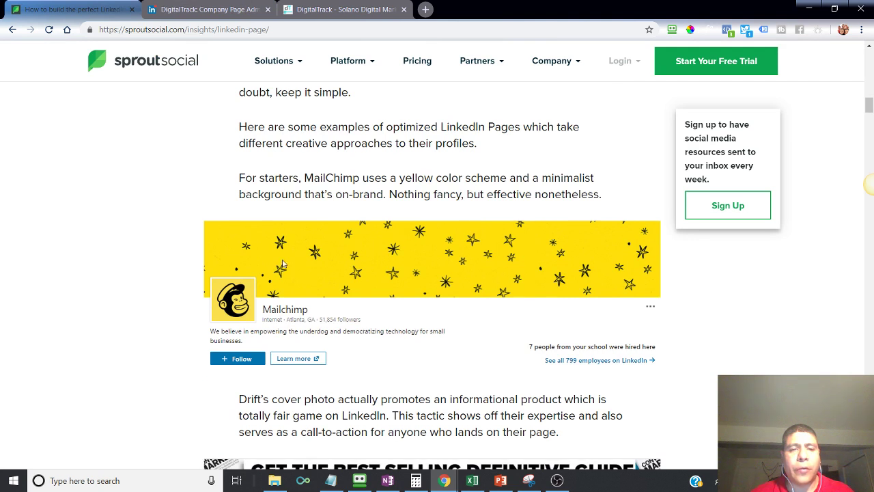
pyautogui.scroll(-2, 279, 281)
pyautogui.scroll(-2, 280, 281)
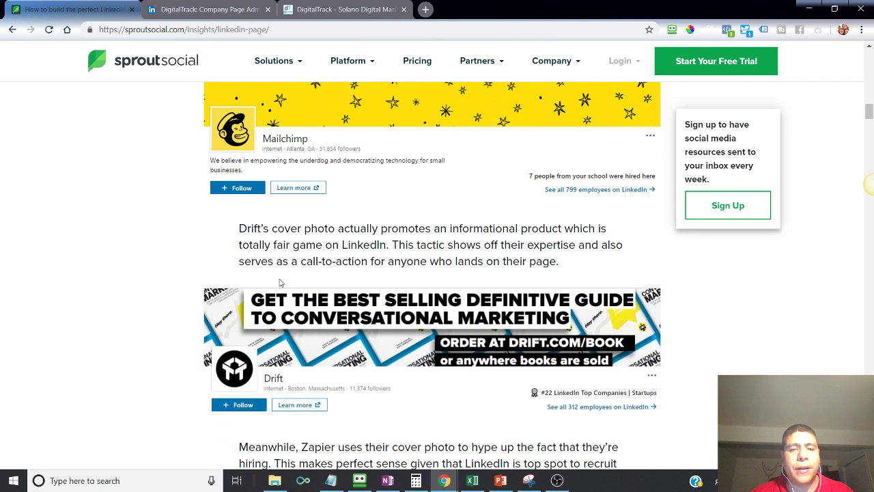
pyautogui.scroll(-1, 279, 281)
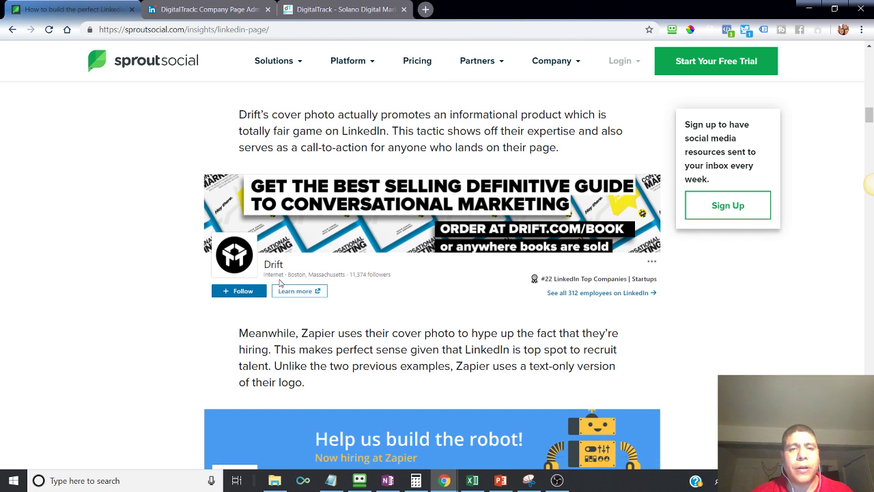
pyautogui.scroll(-1, 279, 282)
pyautogui.scroll(-1, 279, 282)
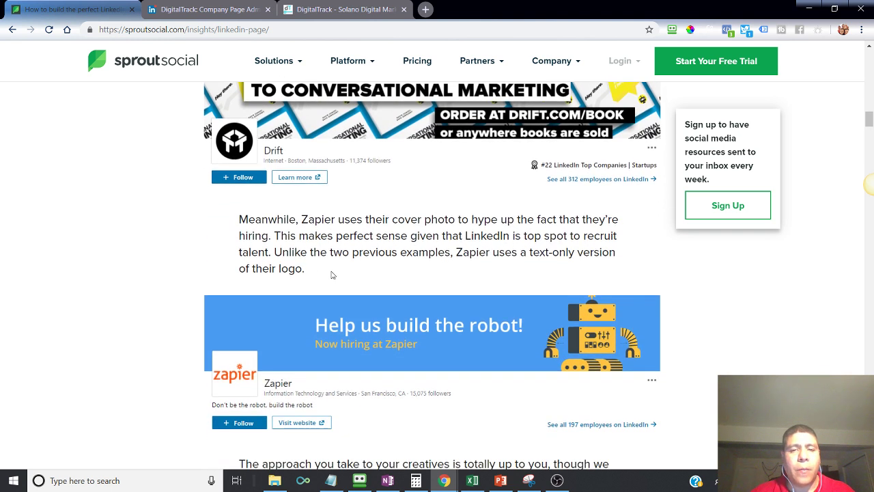
# - Open the LinkedIn home feed in a new tab and show the Work products panel
pyautogui.click(229, 4)
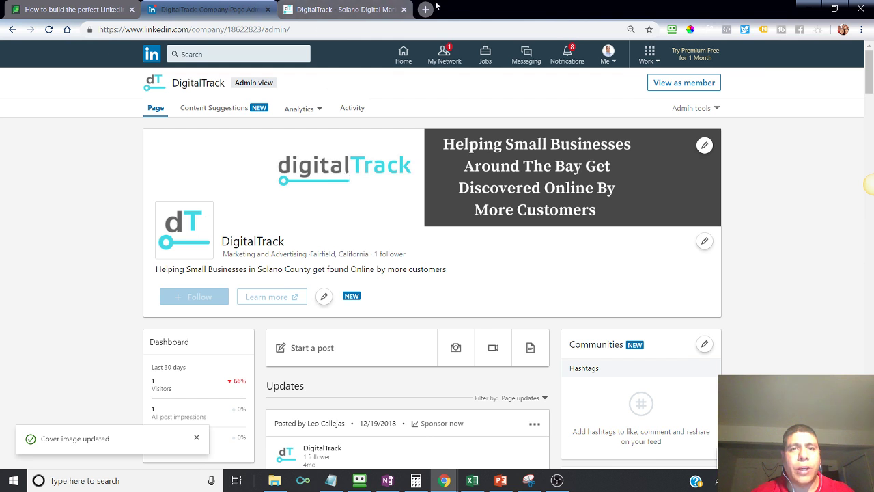
pyautogui.rightClick(403, 51)
pyautogui.click(441, 60)
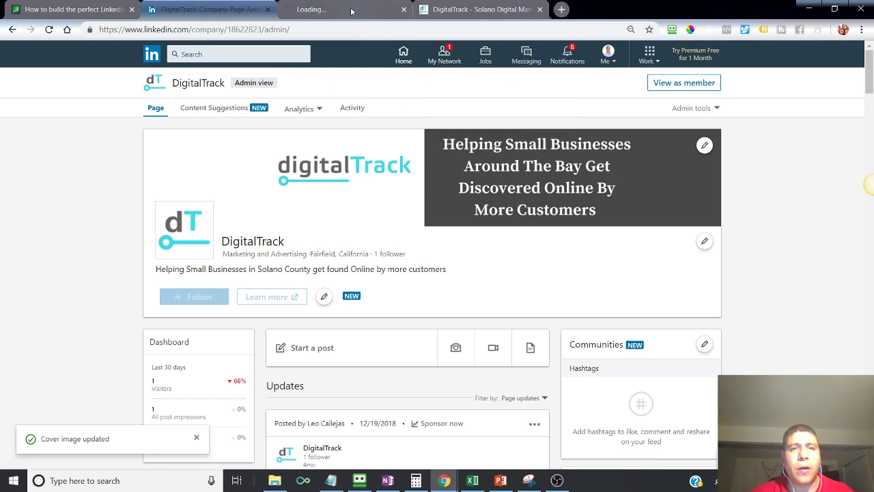
pyautogui.click(351, 11)
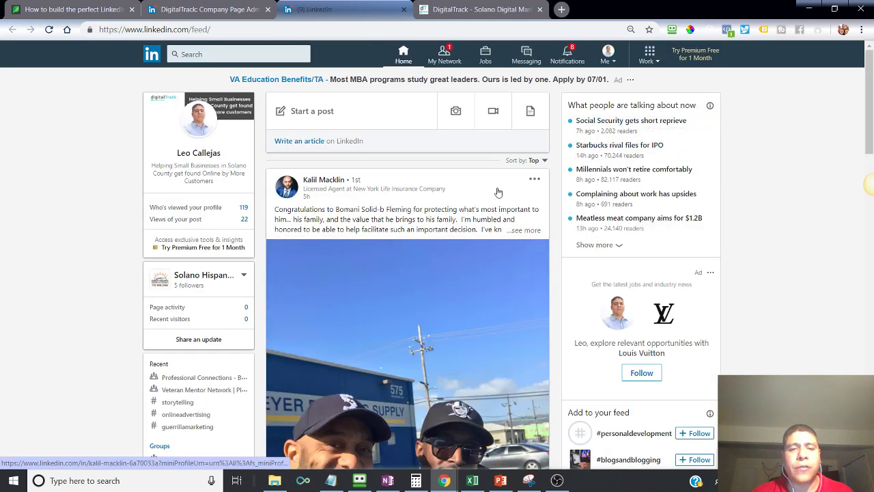
pyautogui.scroll(-1, 497, 193)
pyautogui.scroll(1, 498, 193)
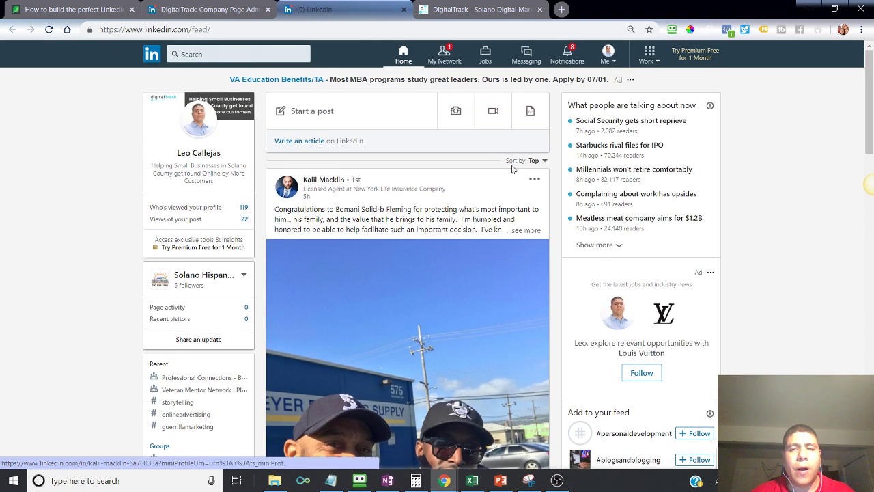
pyautogui.click(654, 61)
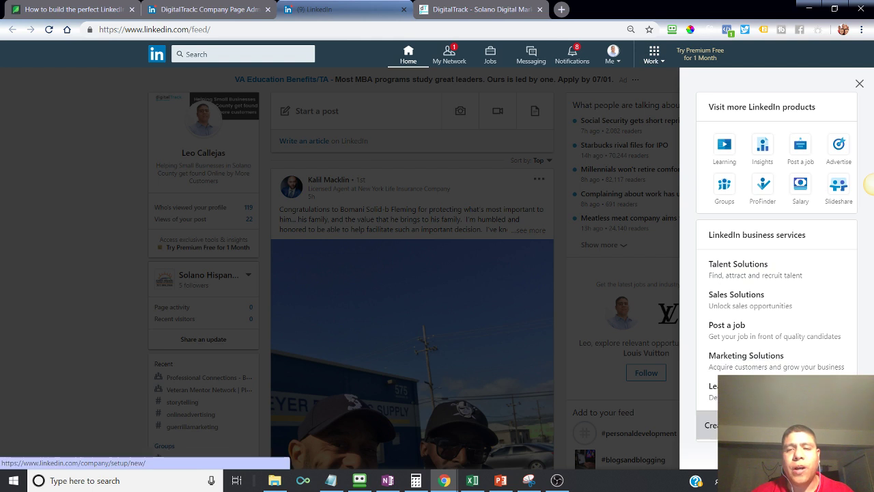
# - Start a new company page via 'Create a Company Page' and view the page-type options
pyautogui.click(751, 425)
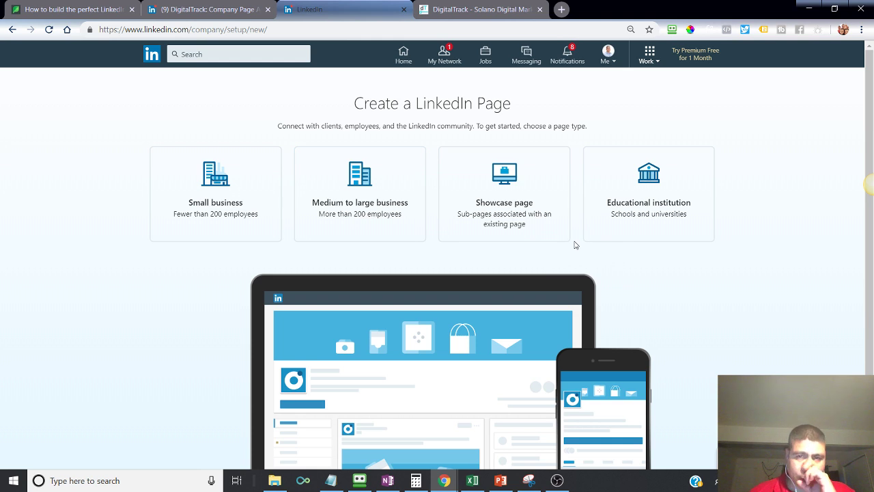
pyautogui.scroll(-1, 727, 241)
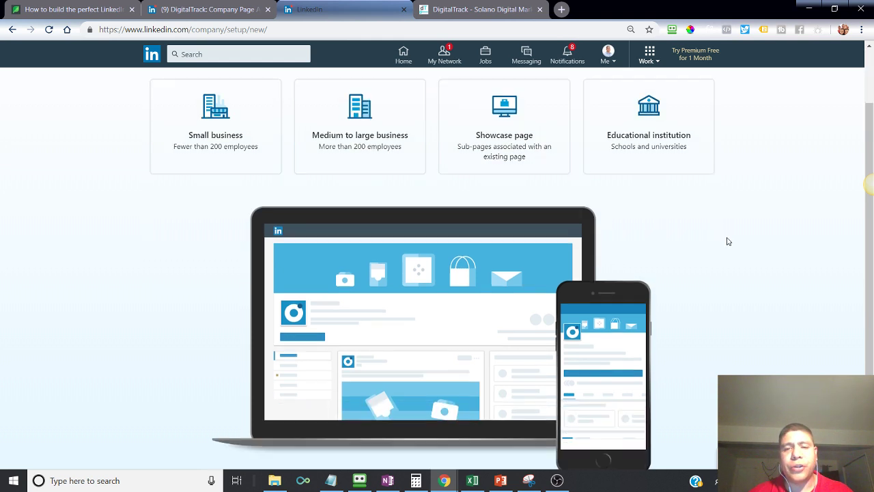
pyautogui.scroll(1, 715, 248)
# - Choose the small business page type and name the page 'Test solano page'
pyautogui.click(221, 198)
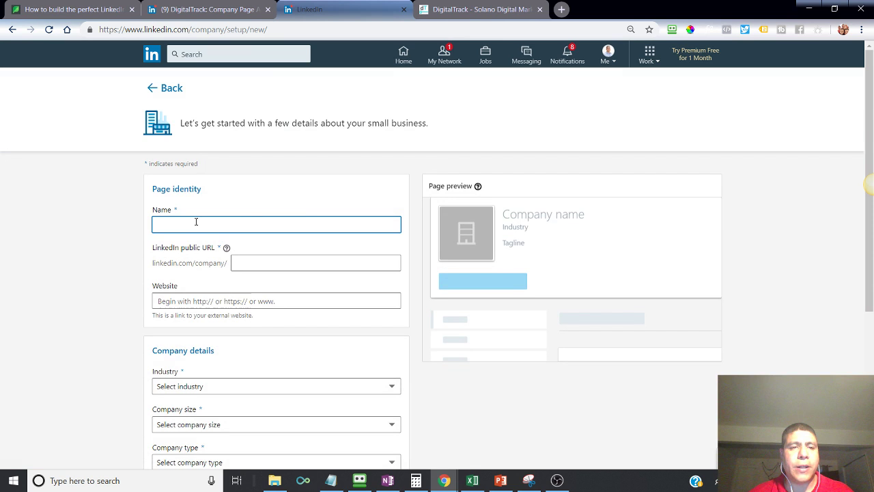
pyautogui.scroll(-1, 179, 225)
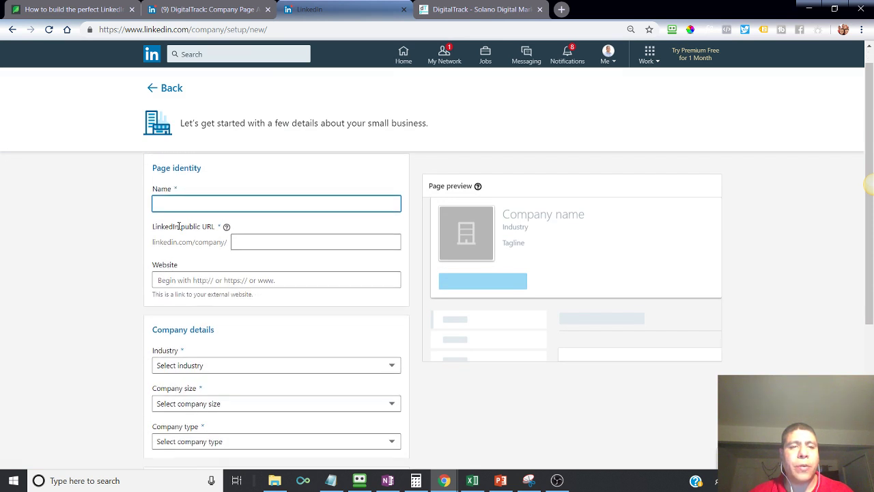
pyautogui.click(268, 209)
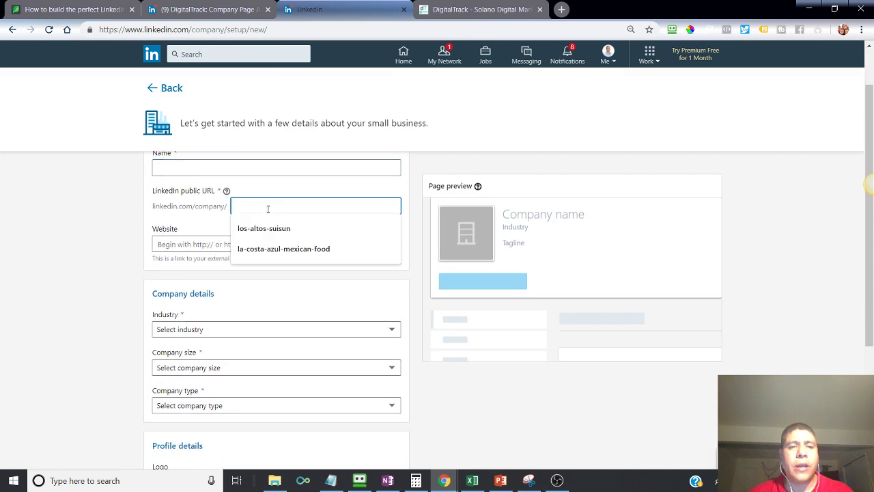
pyautogui.click(225, 198)
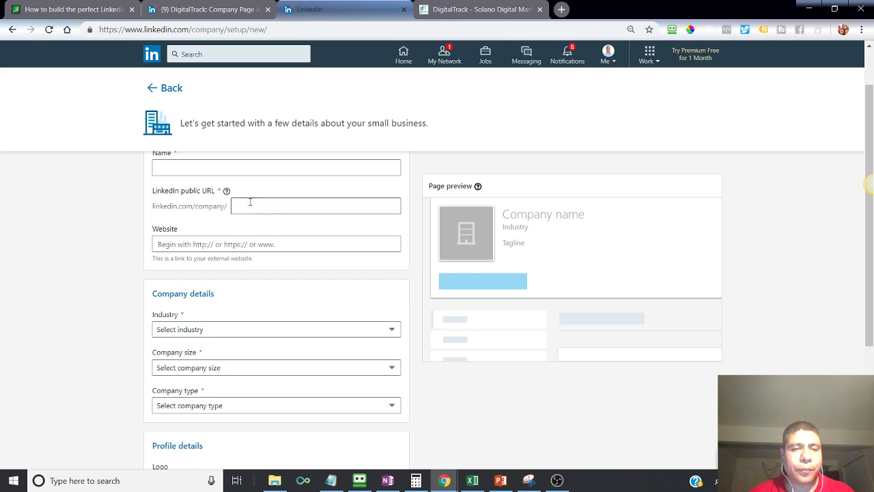
pyautogui.click(249, 166)
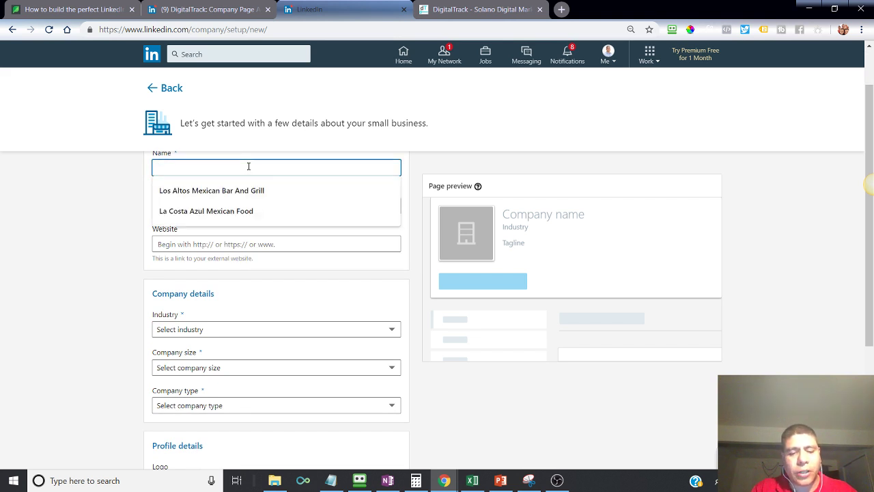
pyautogui.write('Test')
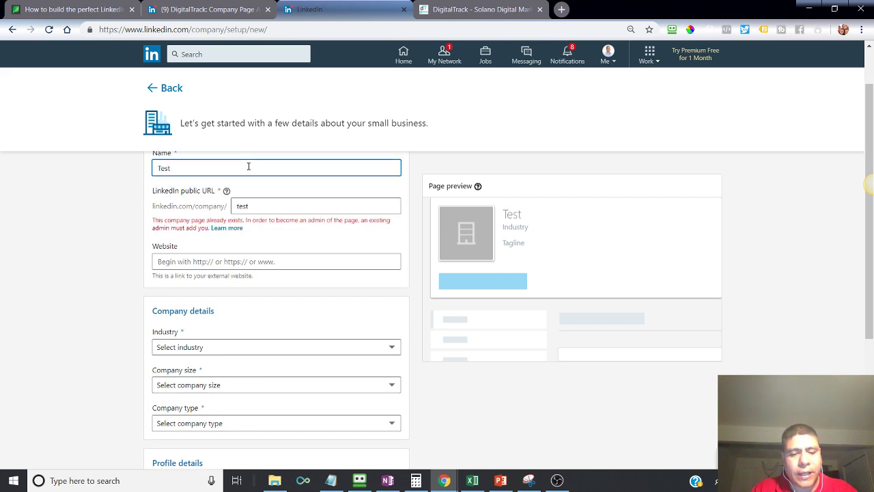
pyautogui.write(' solano ')
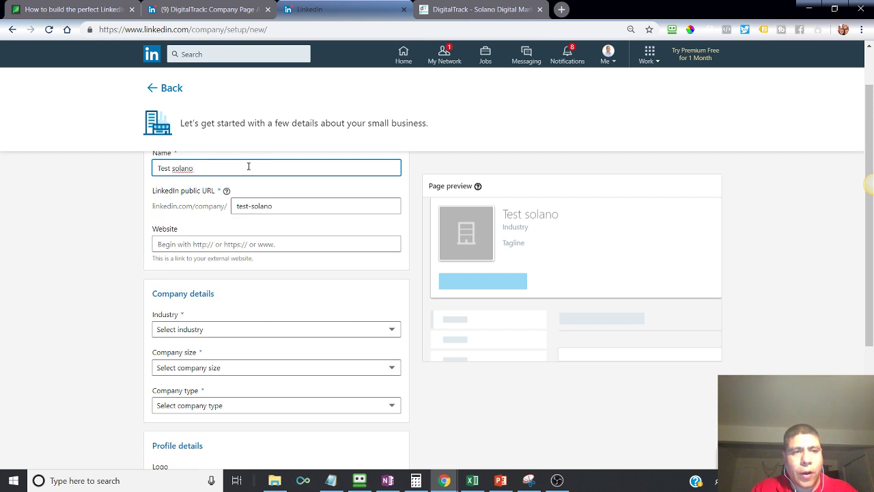
pyautogui.write('page')
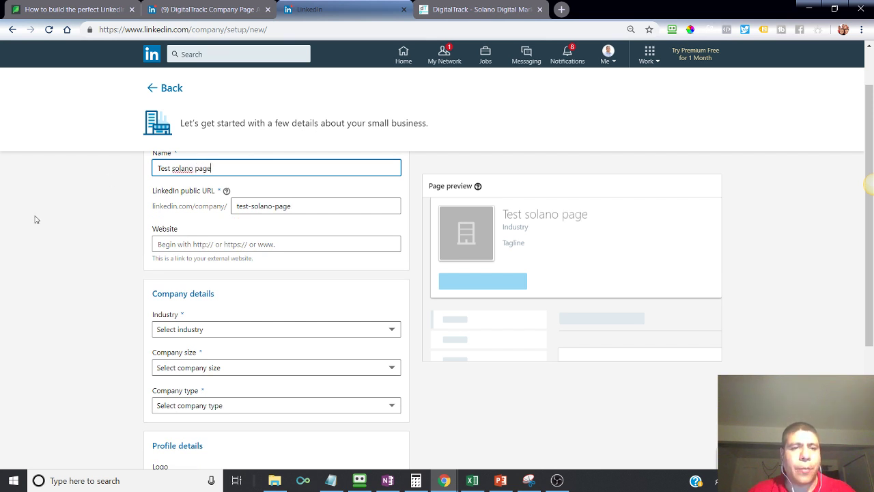
pyautogui.click(35, 217)
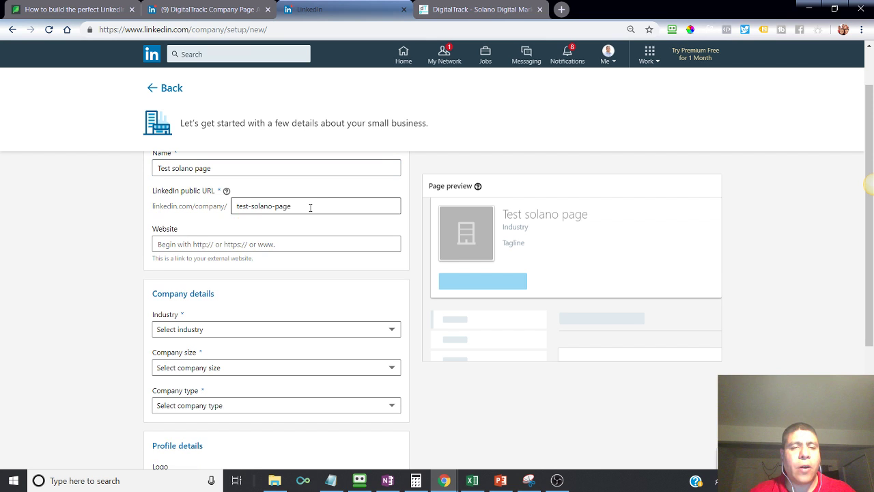
# - Change the public URL to 'testsolano-page', leaving the website field empty
pyautogui.moveTo(297, 206); pyautogui.dragTo(231, 214)
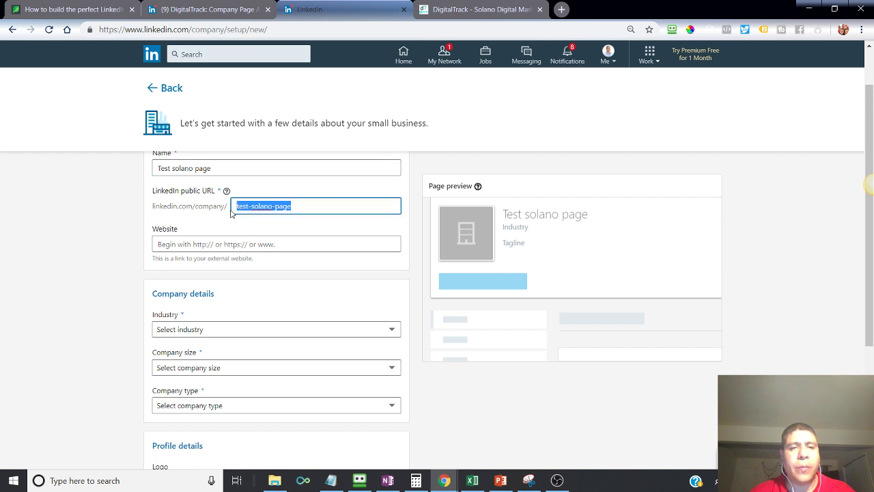
pyautogui.click(250, 208)
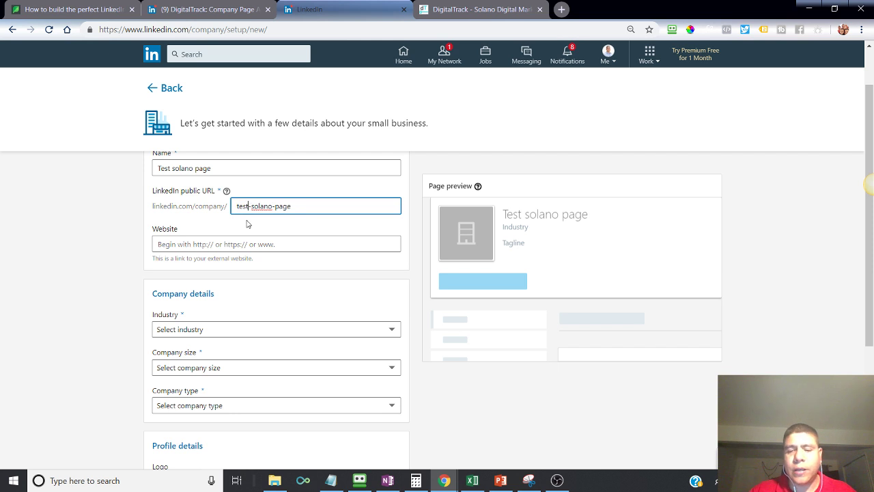
pyautogui.press('Delete')
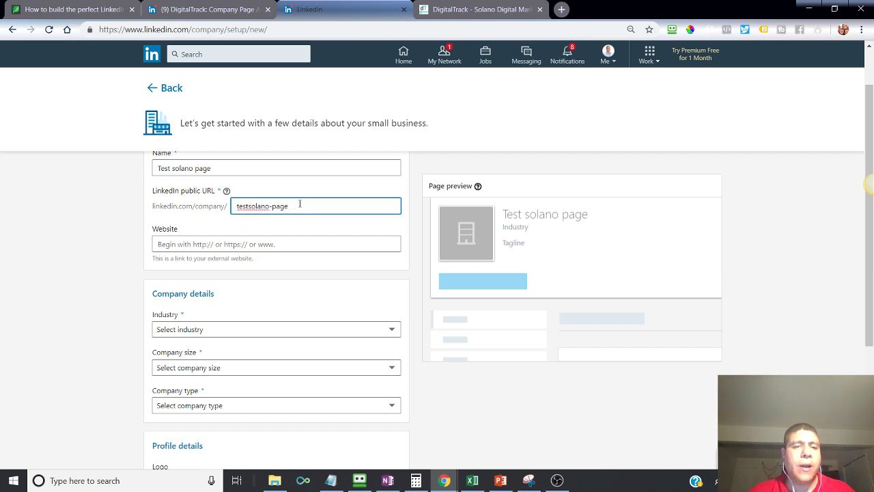
pyautogui.click(224, 244)
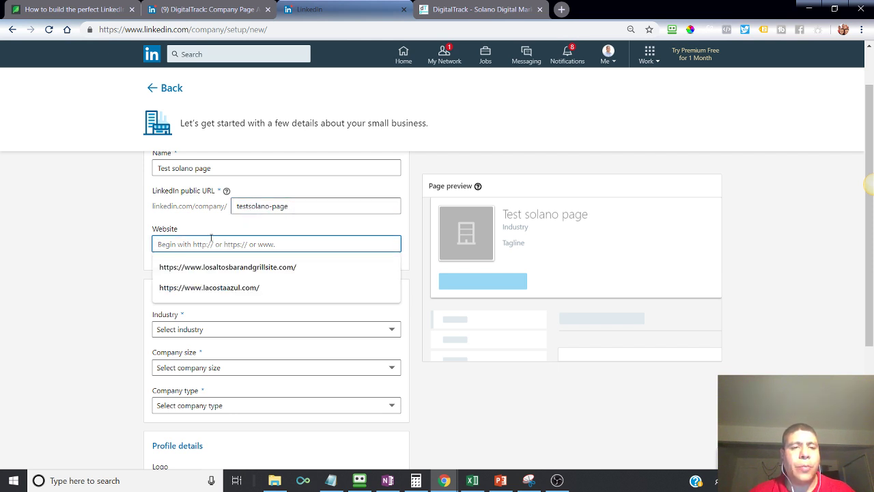
pyautogui.click(120, 249)
pyautogui.scroll(-1, 120, 248)
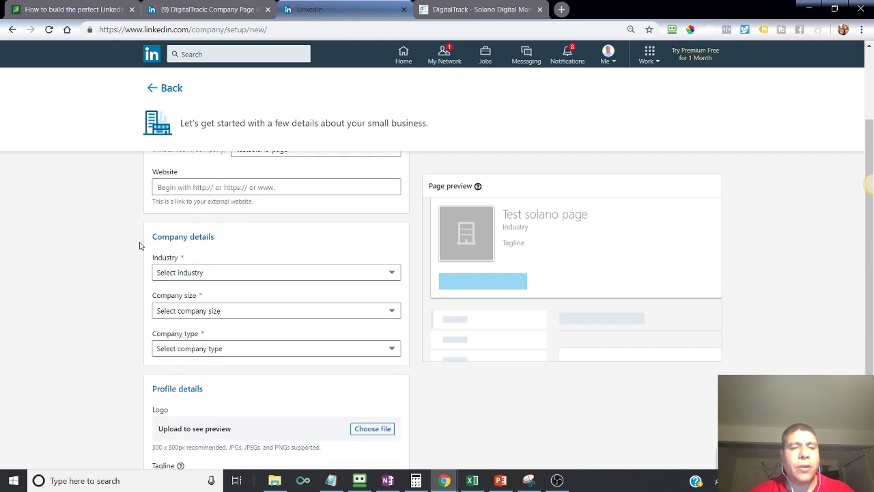
# - Review the Industry, Company size and Company type lists without selecting anything
pyautogui.click(179, 271)
pyautogui.click(116, 274)
pyautogui.scroll(-1, 116, 274)
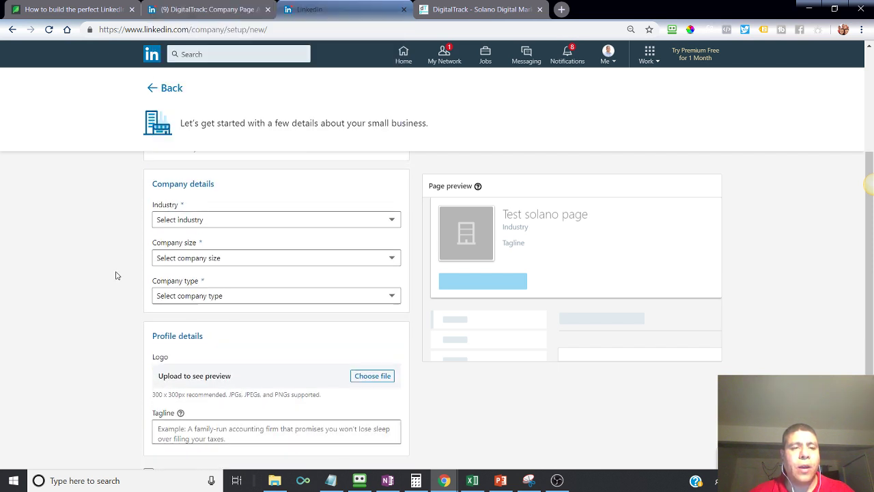
pyautogui.click(202, 254)
pyautogui.click(101, 289)
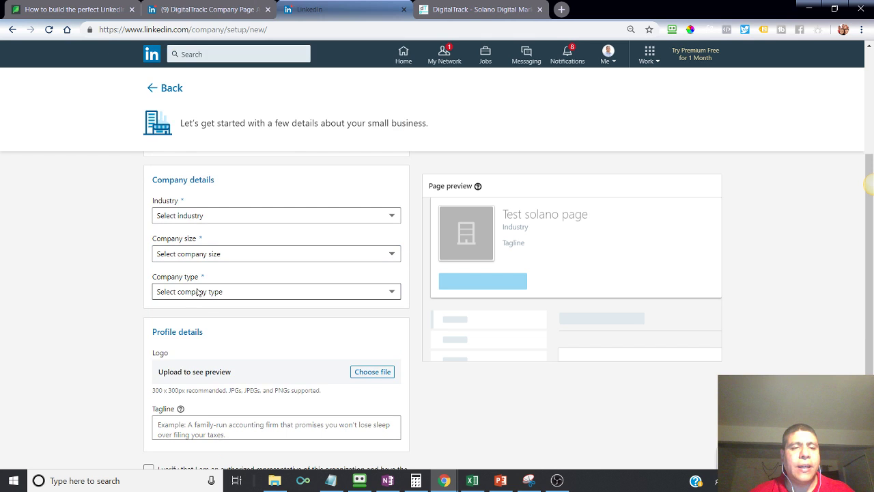
pyautogui.click(239, 253)
pyautogui.click(106, 287)
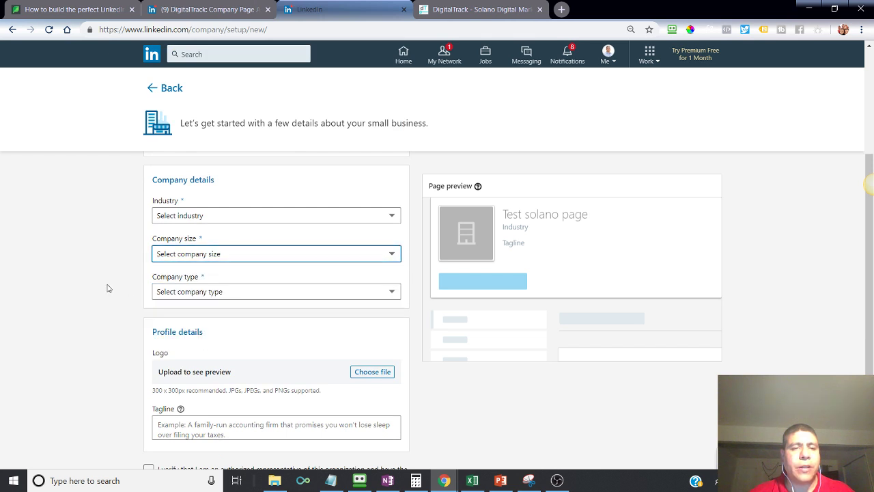
pyautogui.click(243, 291)
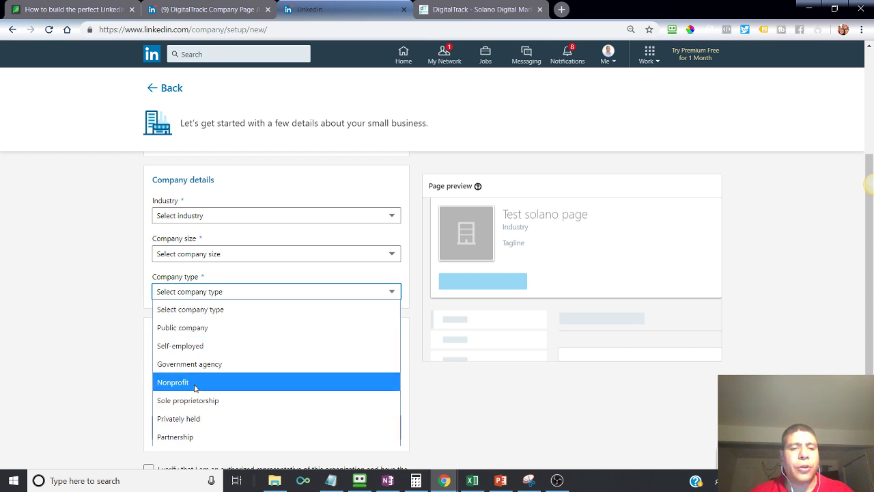
pyautogui.click(87, 316)
pyautogui.scroll(-1, 67, 330)
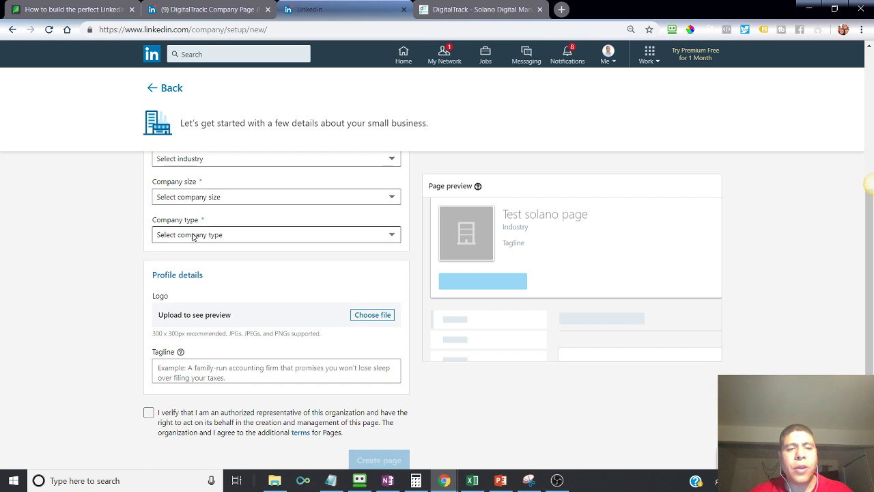
# - Load canva.com in a new tab, then open another blank tab beside it
pyautogui.click(569, 9)
pyautogui.write('ca')
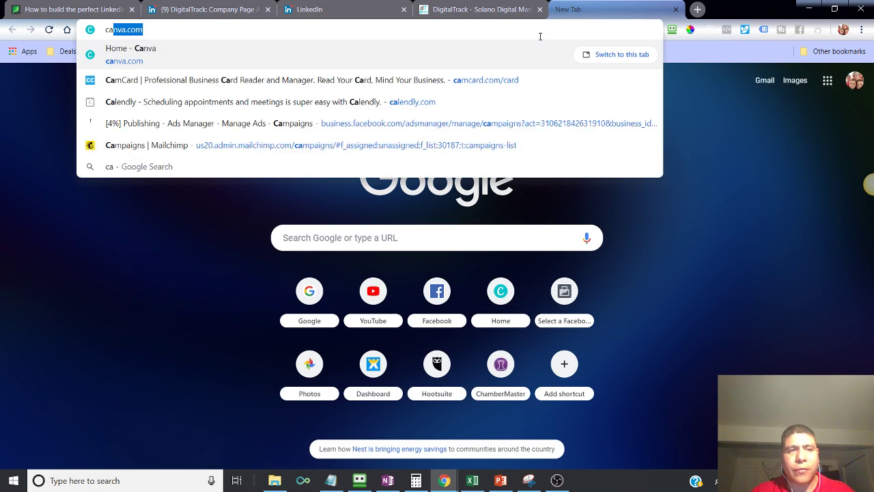
pyautogui.press('Return')
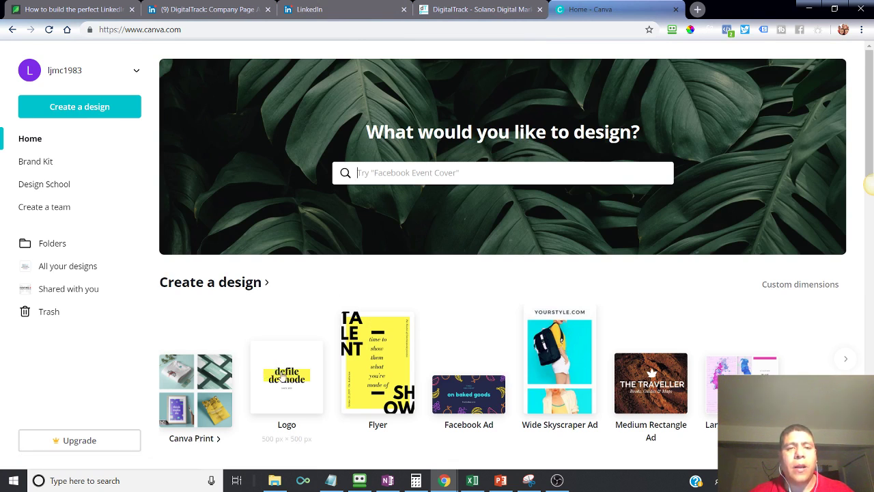
pyautogui.click(697, 9)
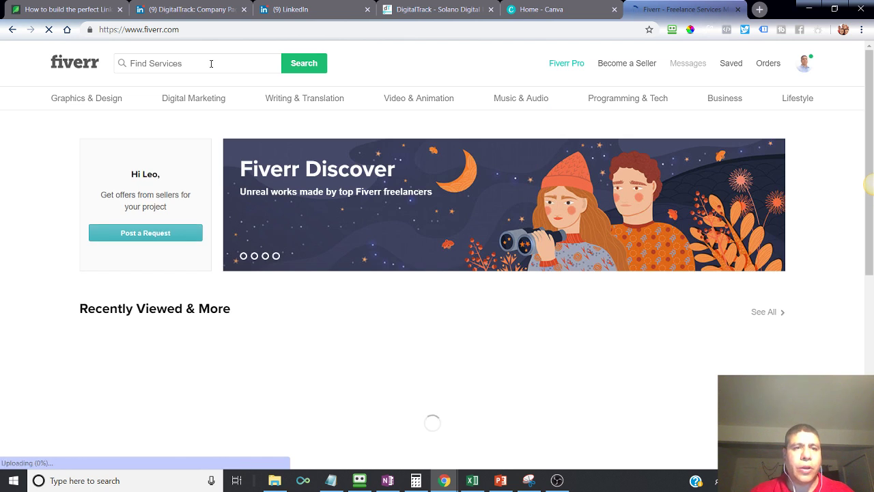
# - Search Fiverr for 'logo design' and browse the gig results
pyautogui.click(206, 64)
pyautogui.write('logo ')
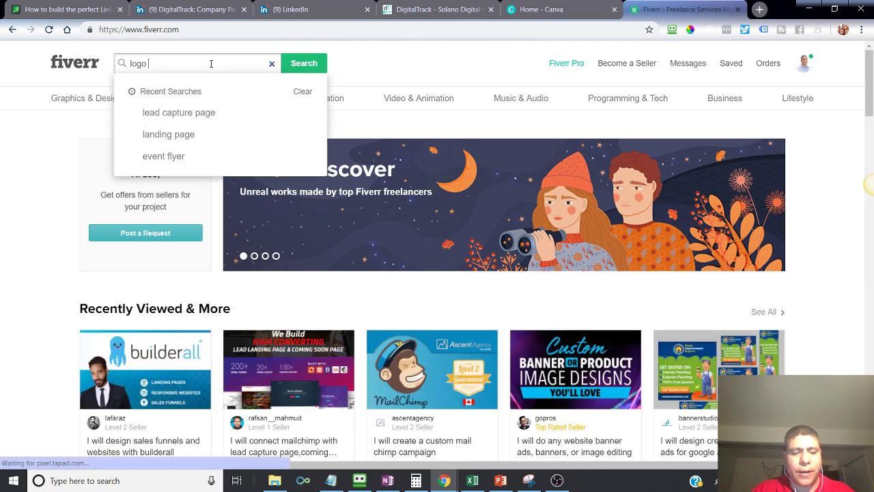
pyautogui.write('gn')
pyautogui.press('Return')
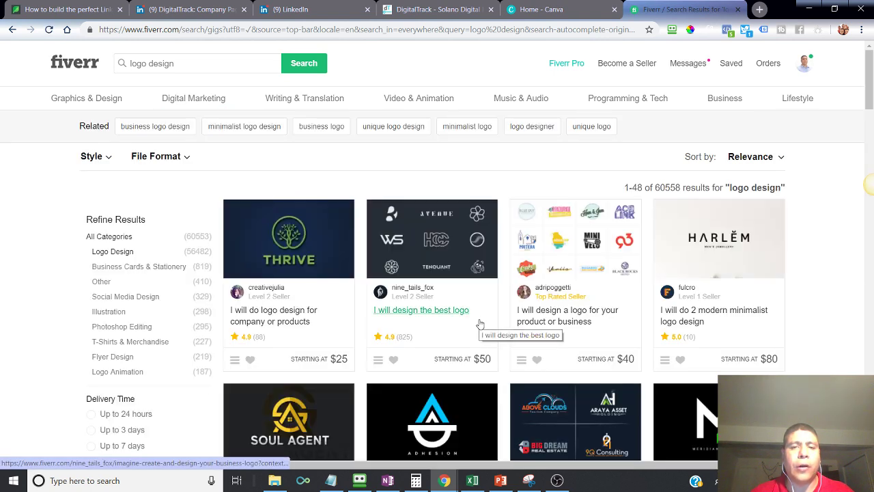
pyautogui.scroll(-1, 437, 323)
pyautogui.scroll(-1, 492, 314)
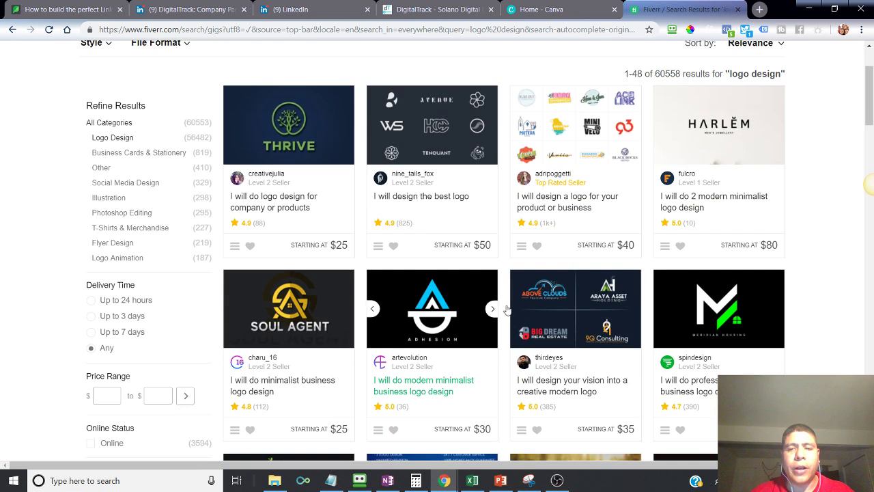
pyautogui.scroll(-1, 548, 311)
pyautogui.scroll(-1, 549, 311)
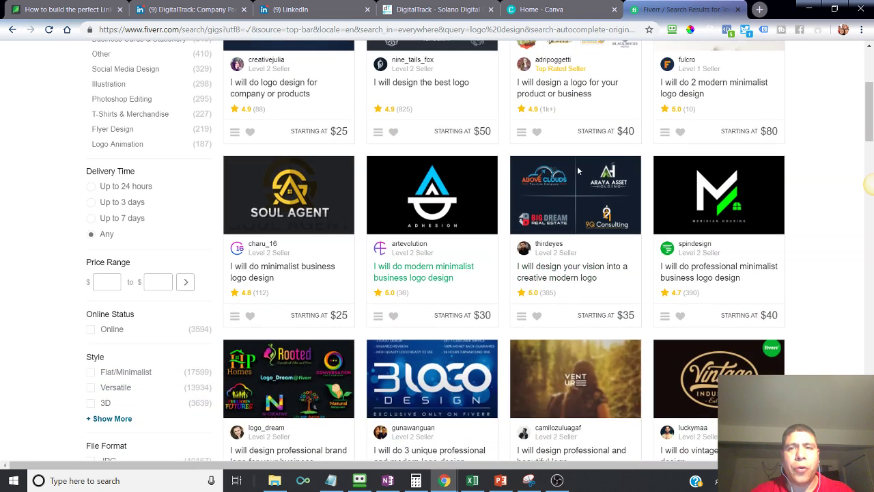
# - Check the Canva tab, then keep browsing the logo design results
pyautogui.click(606, 4)
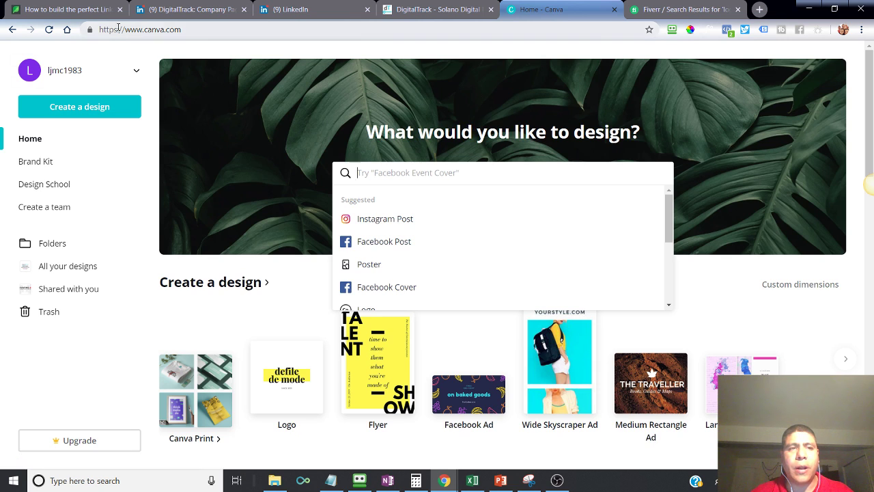
pyautogui.click(656, 11)
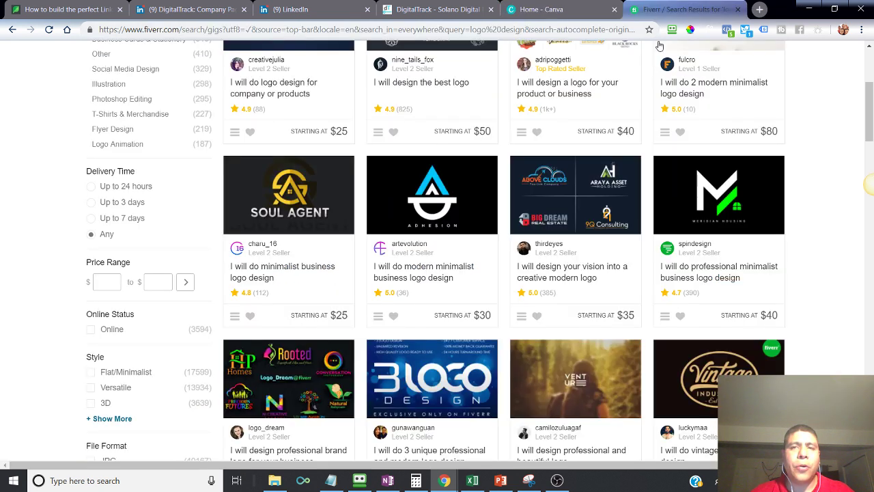
pyautogui.scroll(-2, 347, 287)
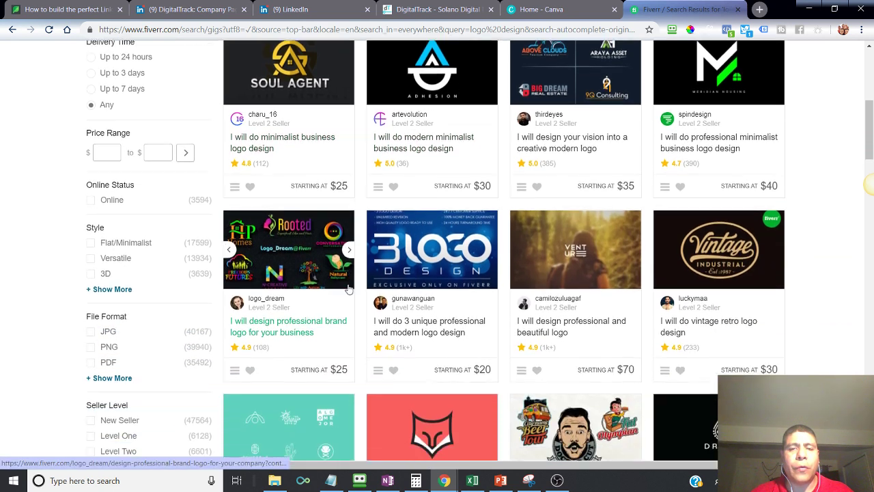
pyautogui.scroll(-1, 347, 287)
pyautogui.scroll(-1, 348, 287)
# - Look over the LinkedIn setup form and DigitalTrack admin page, then return to the Sprout Social article
pyautogui.scroll(5, 419, 264)
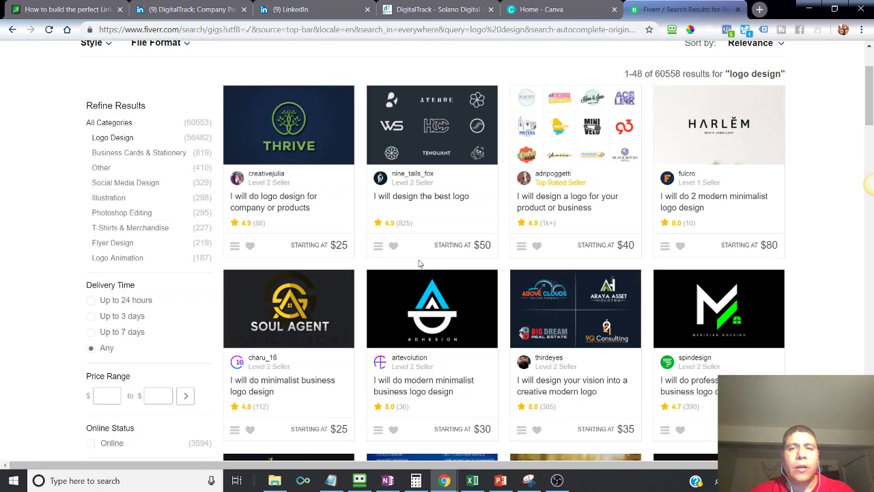
pyautogui.scroll(2, 420, 264)
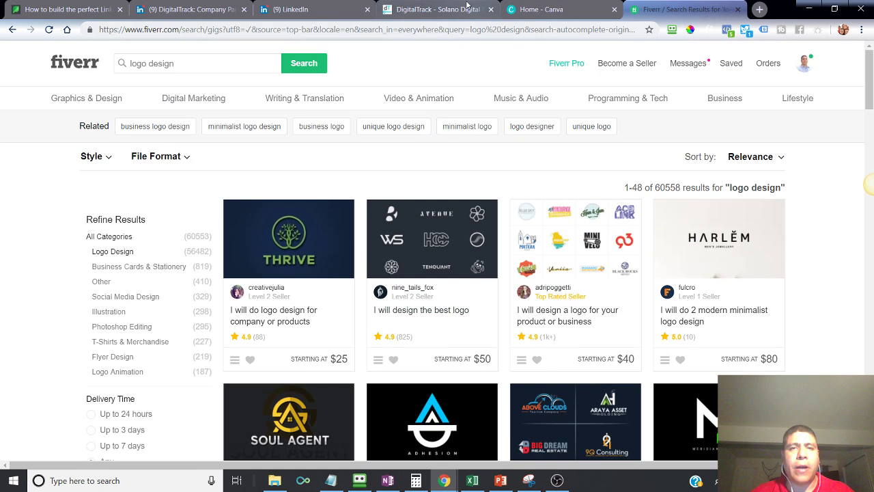
pyautogui.click(467, 7)
pyautogui.click(204, 7)
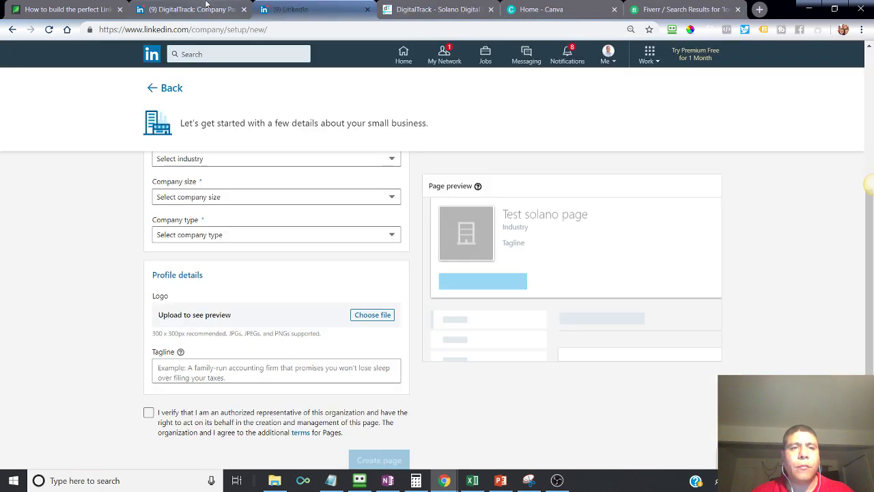
pyautogui.scroll(-1, 53, 351)
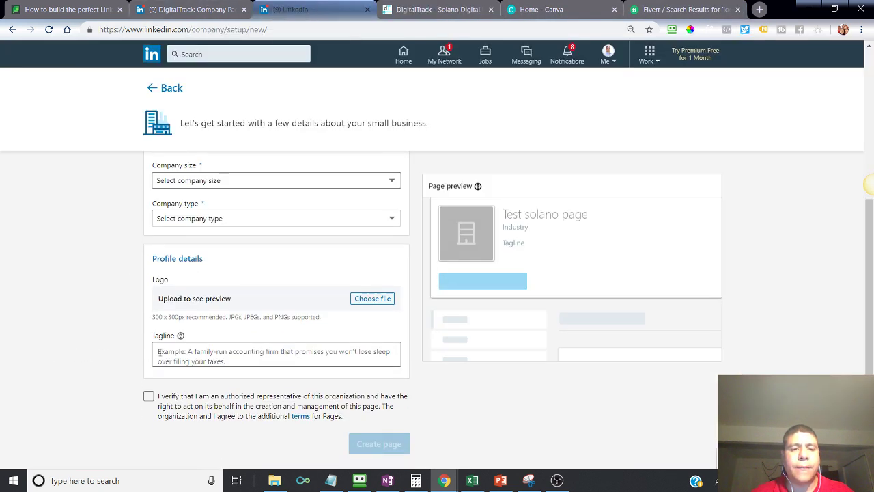
pyautogui.click(205, 7)
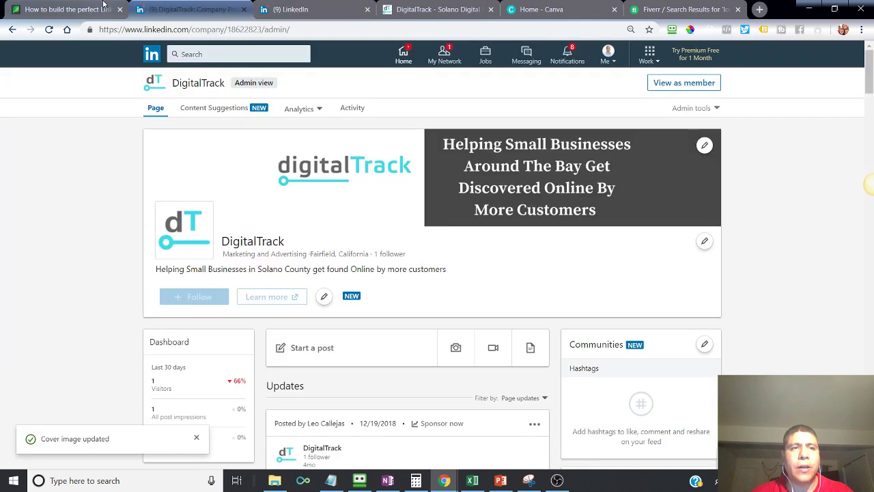
pyautogui.click(104, 5)
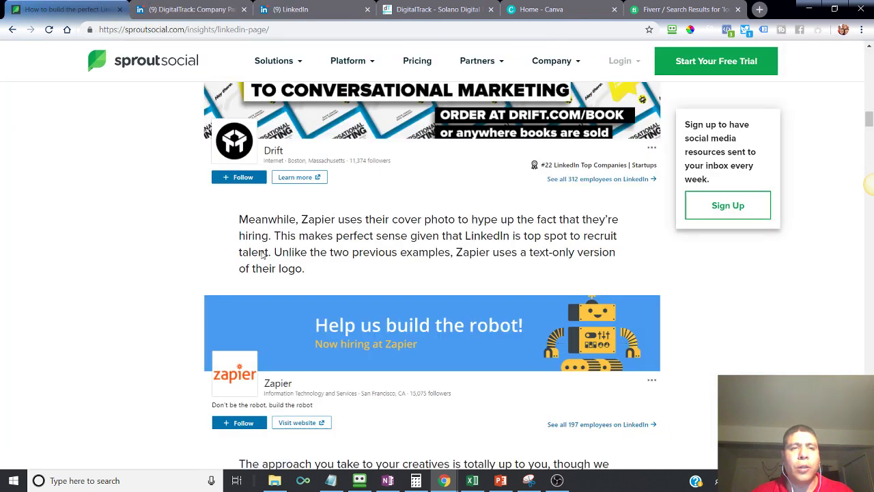
pyautogui.scroll(2, 277, 312)
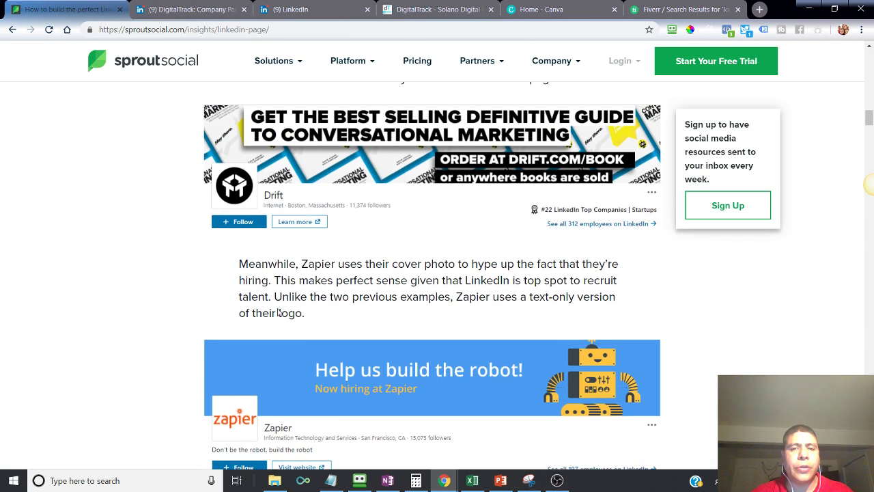
pyautogui.scroll(2, 333, 293)
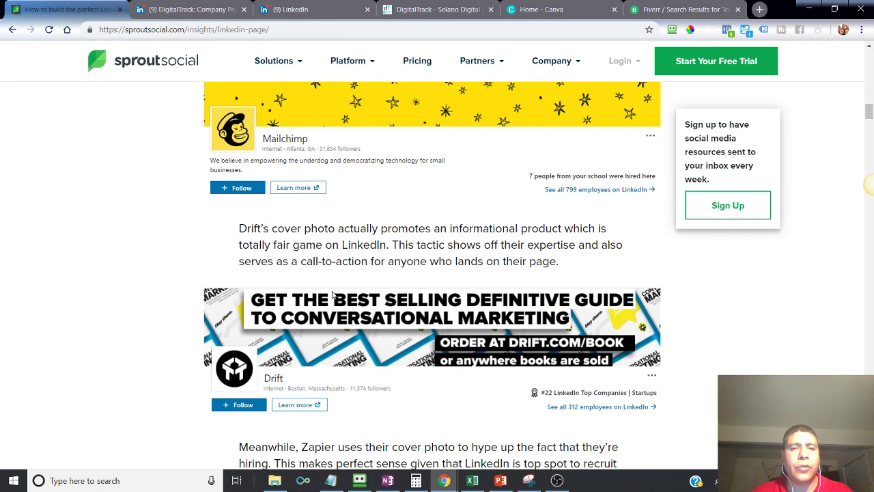
pyautogui.scroll(2, 273, 307)
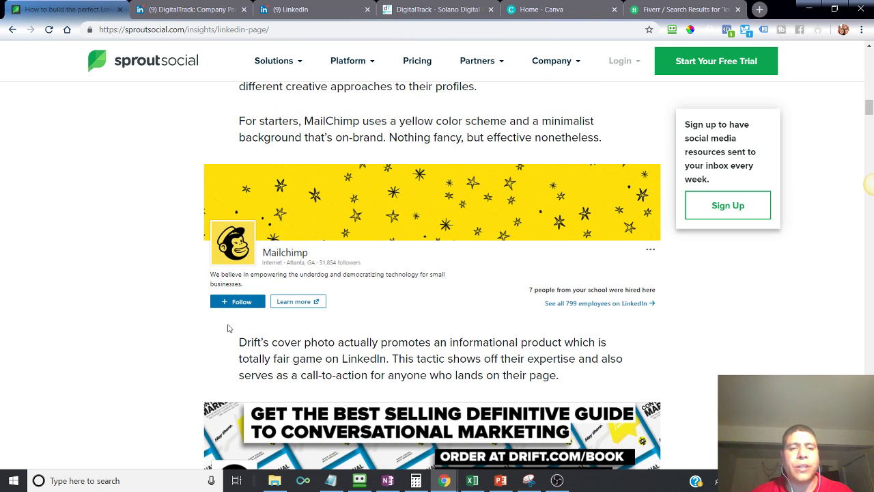
pyautogui.scroll(-7, 229, 329)
pyautogui.scroll(-2, 232, 329)
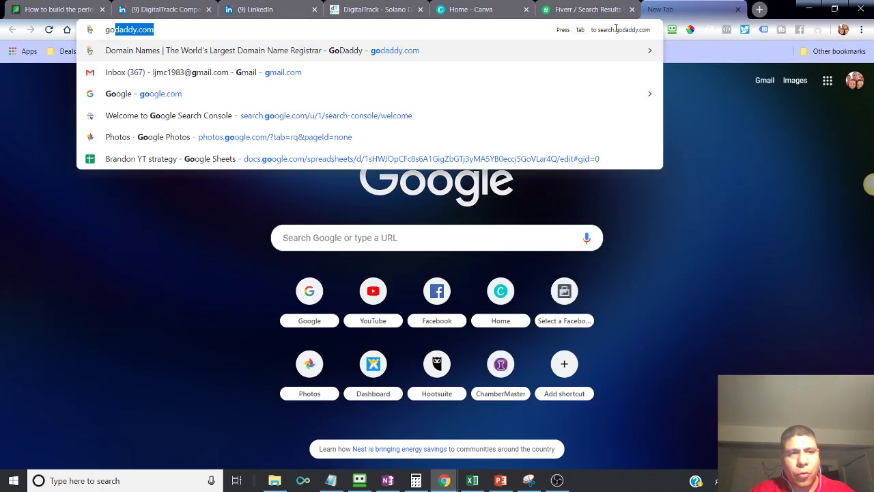
# - Search Google for 'tagline of top companies' to find example brand taglines
pyautogui.write('oogle')
pyautogui.press('BackSpace')
pyautogui.press('BackSpace')
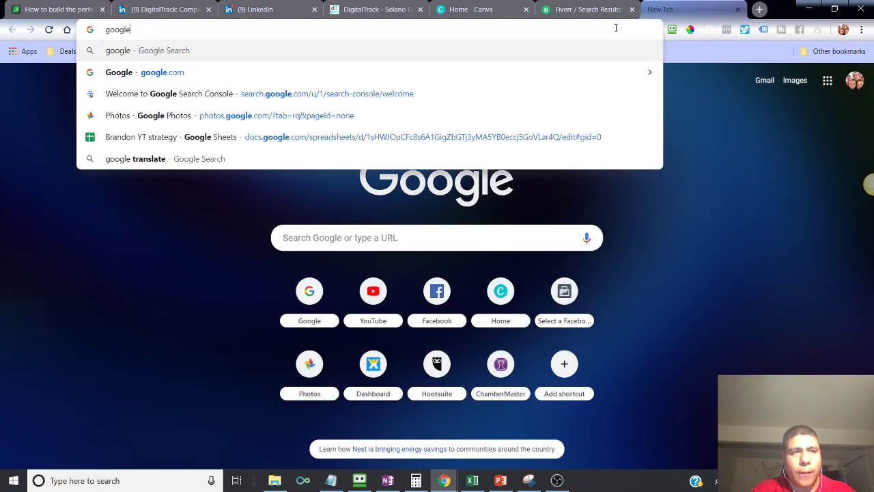
pyautogui.press('BackSpace')
pyautogui.press('BackSpace')
pyautogui.press('BackSpace')
pyautogui.write('ta')
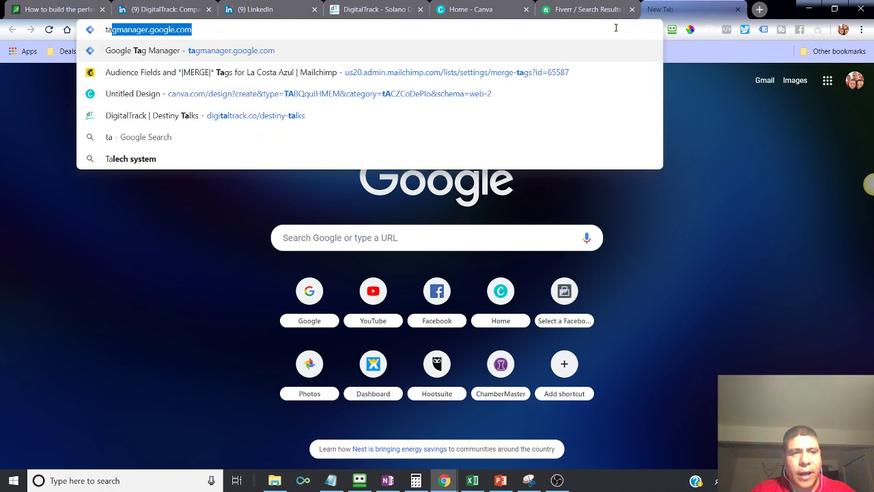
pyautogui.write('g lin')
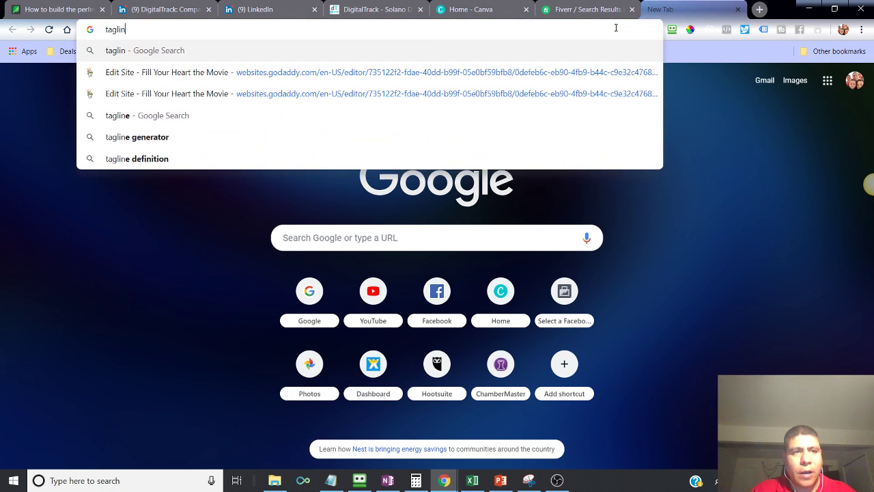
pyautogui.write('e of')
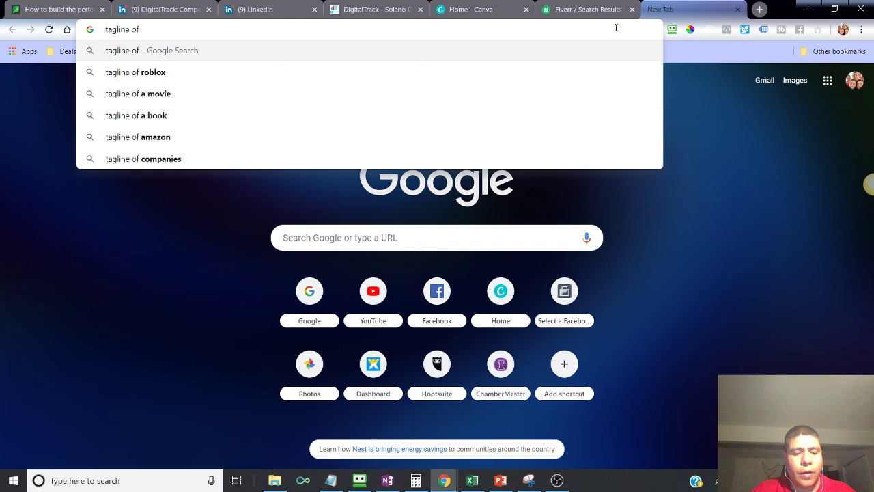
pyautogui.write(' top comp')
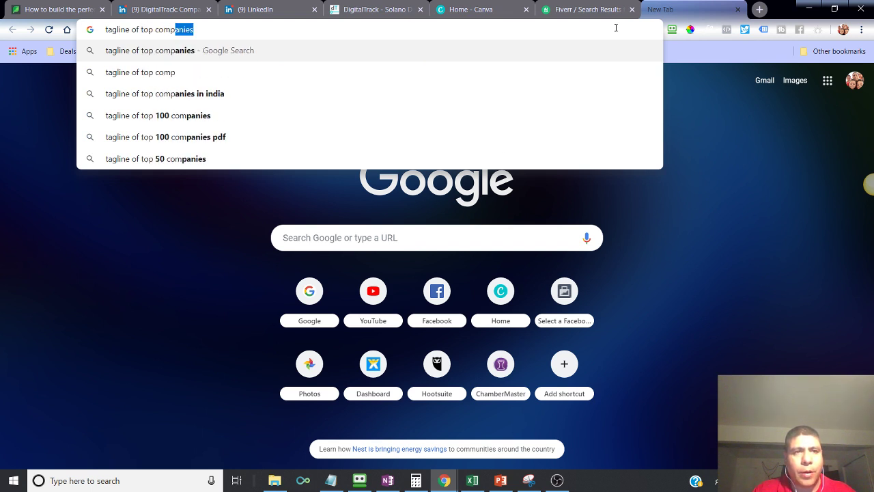
pyautogui.press('Return')
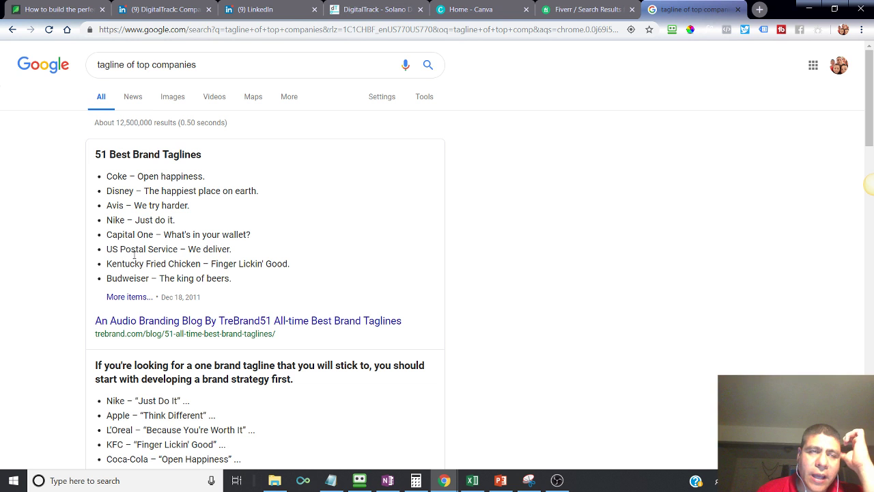
# - Tick the authorization checkbox on the page setup form, then open DigitalTrack's cover image options
pyautogui.click(145, 14)
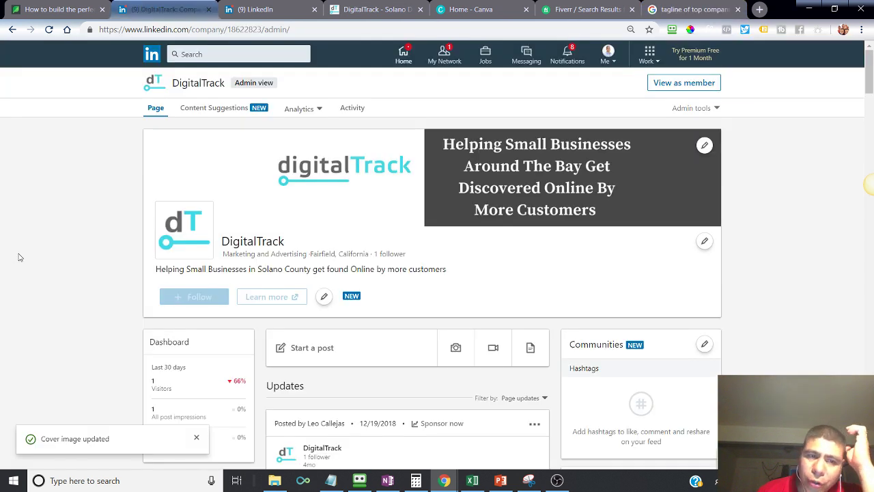
pyautogui.click(263, 6)
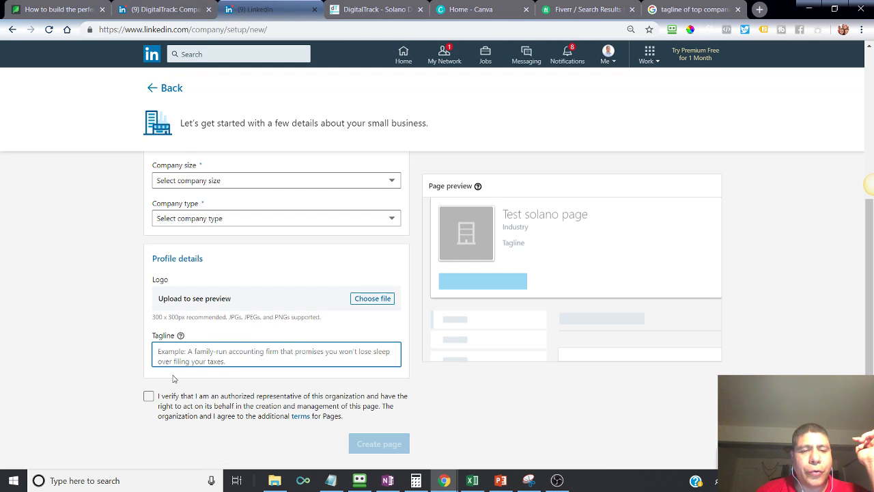
pyautogui.click(149, 397)
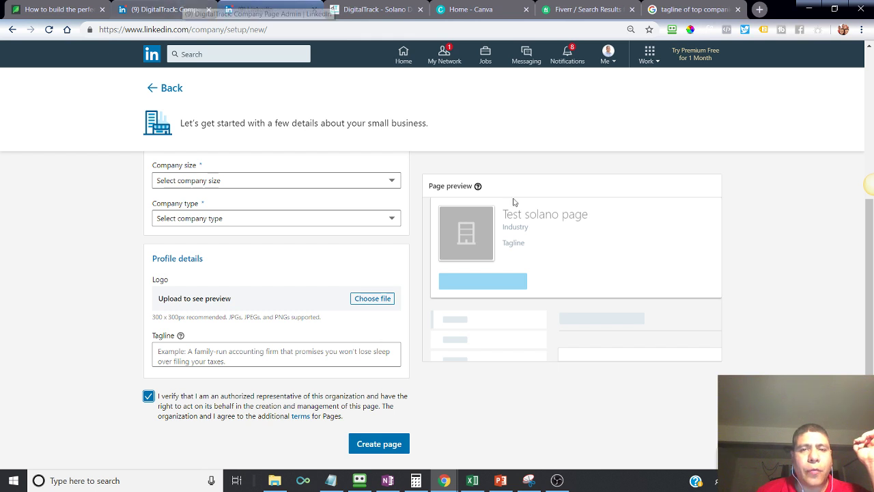
pyautogui.click(192, 5)
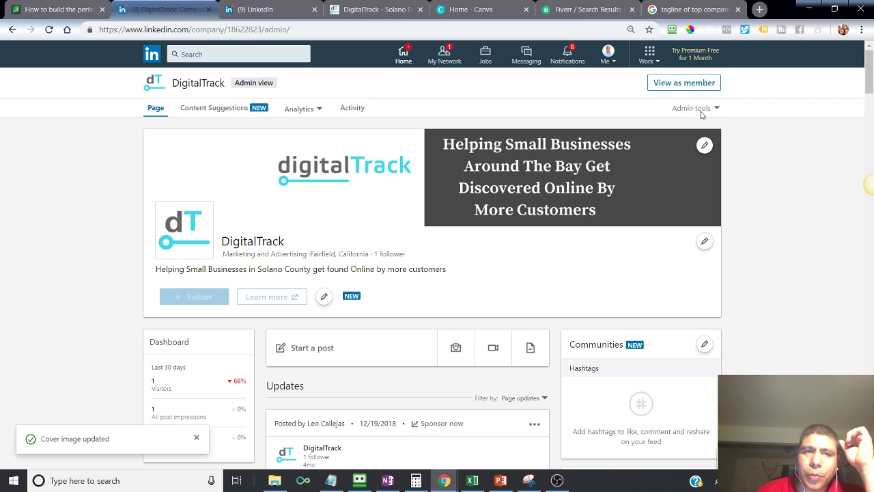
pyautogui.click(705, 145)
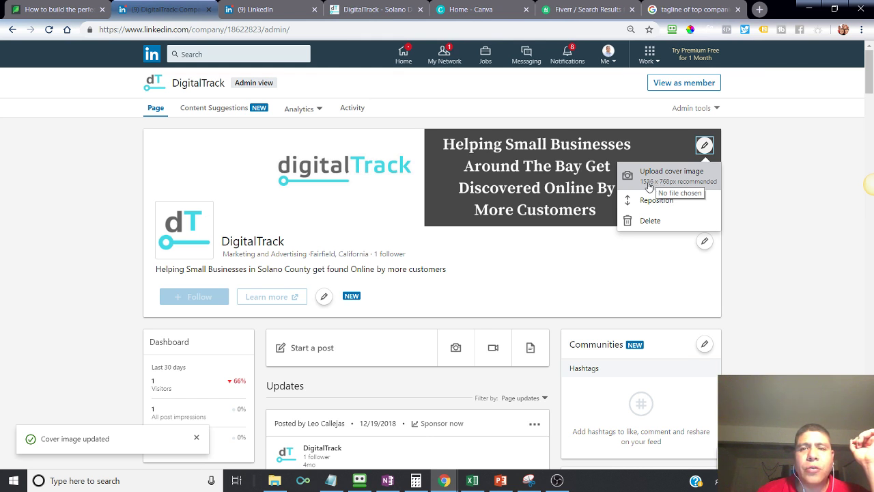
# - Enable the Page Ruler Redux extension and start a trial measurement on the page
pyautogui.click(760, 185)
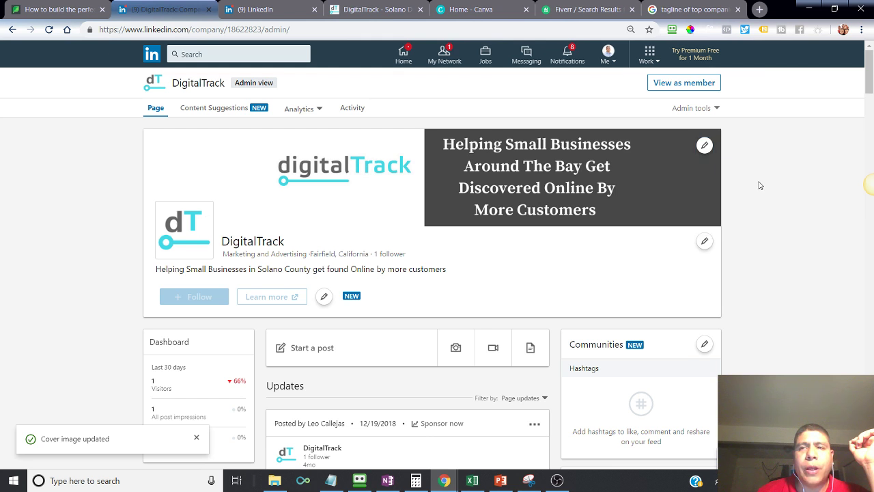
pyautogui.click(862, 30)
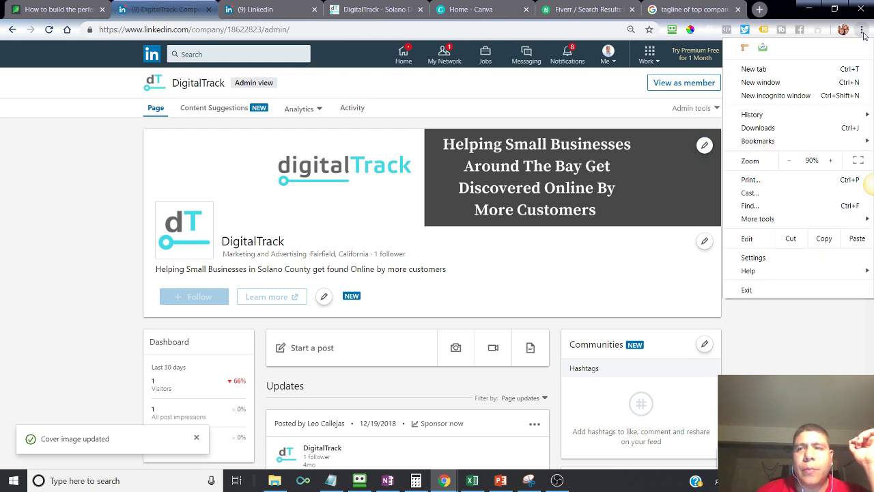
pyautogui.click(744, 49)
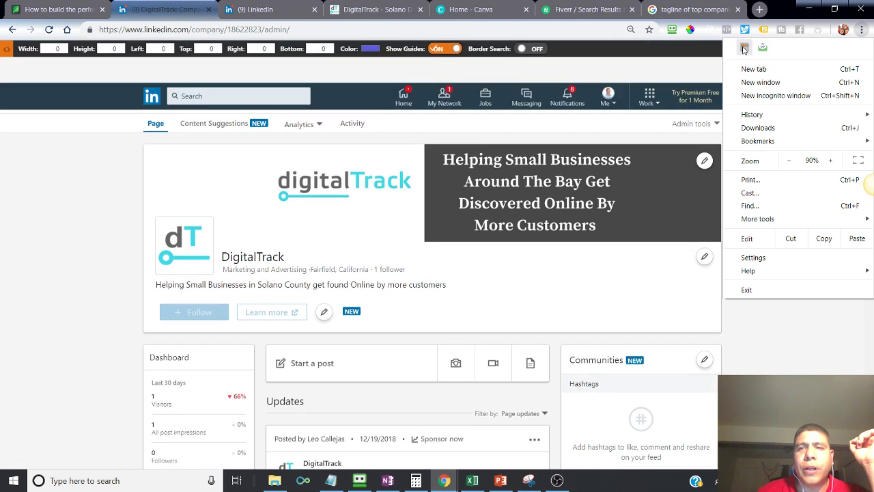
pyautogui.click(145, 153)
pyautogui.moveTo(113, 149); pyautogui.dragTo(115, 148)
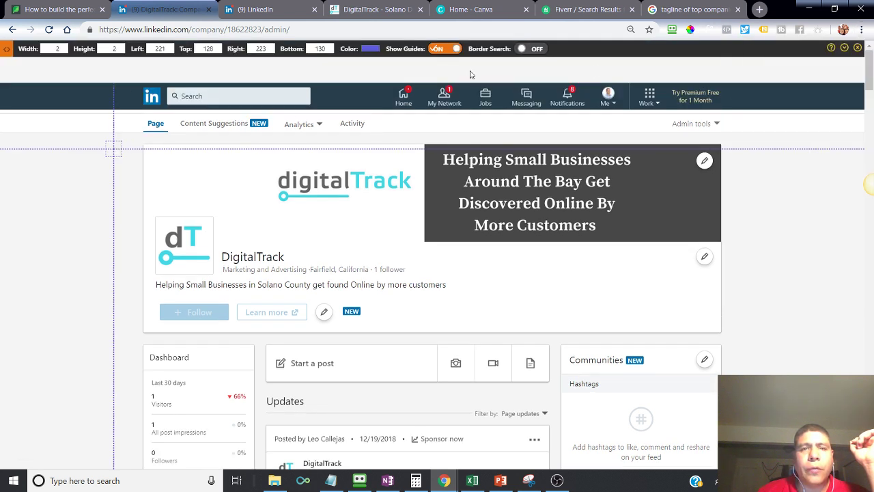
pyautogui.click(847, 45)
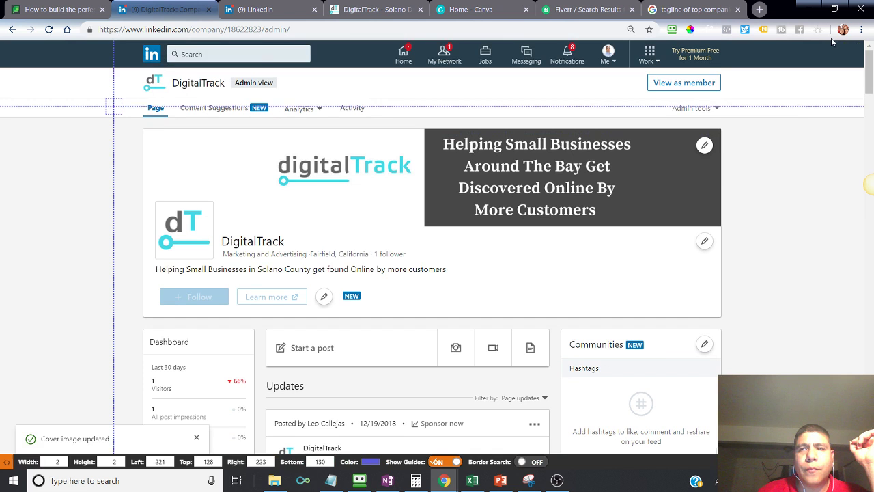
# - Restart the page ruler and measure the cover banner area at 1132 by 192 pixels
pyautogui.click(862, 30)
pyautogui.click(744, 48)
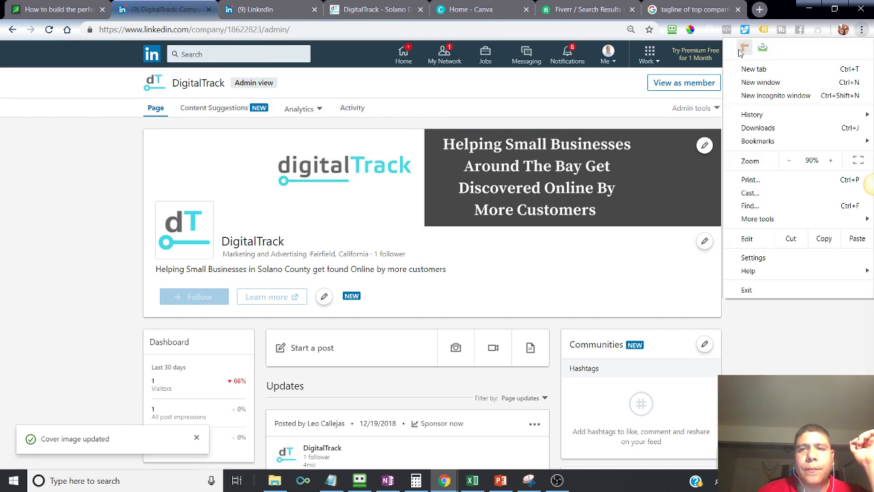
pyautogui.click(744, 48)
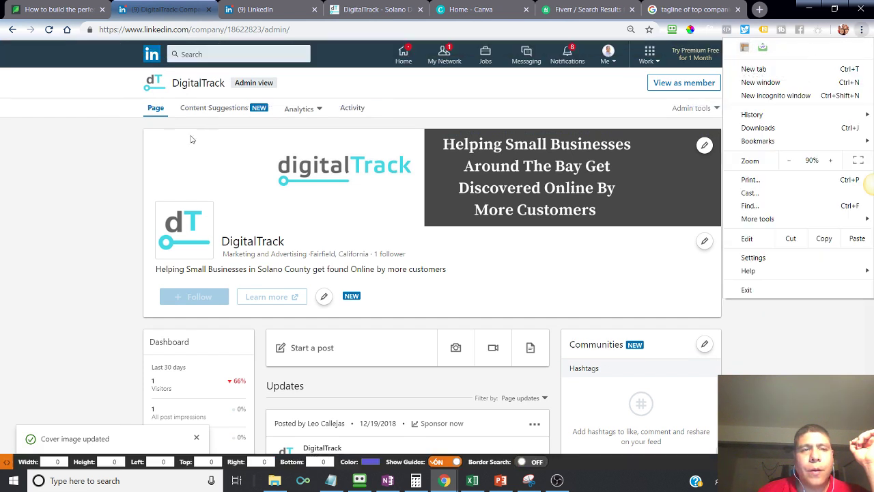
pyautogui.click(144, 135)
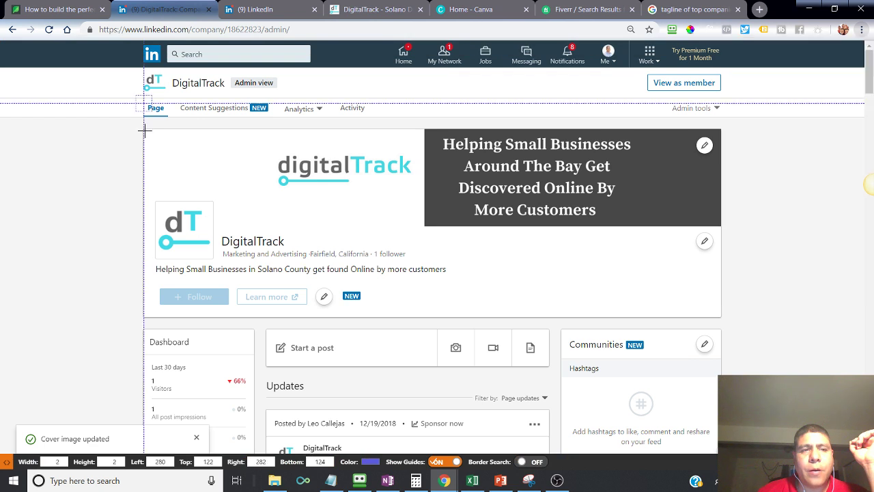
pyautogui.click(145, 130)
pyautogui.moveTo(145, 130)
pyautogui.mouseDown()
pyautogui.moveTo(718, 325)
pyautogui.moveTo(722, 254)
pyautogui.mouseUp()
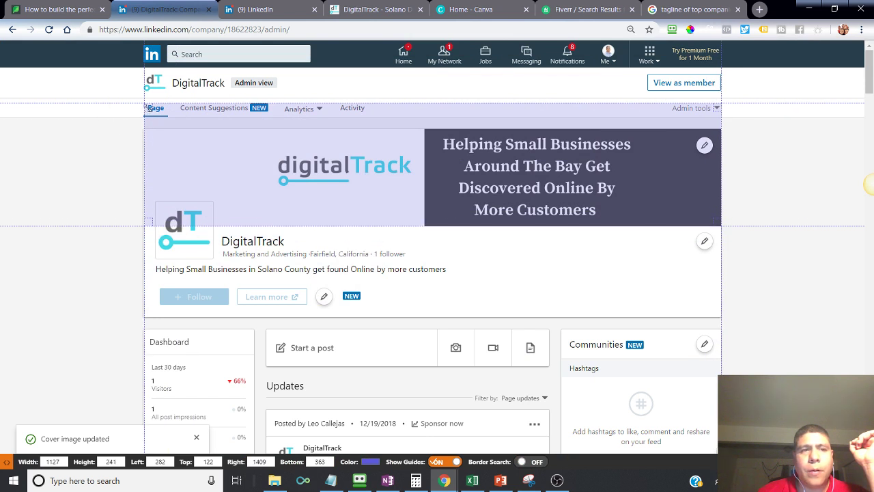
pyautogui.moveTo(149, 108); pyautogui.dragTo(144, 131)
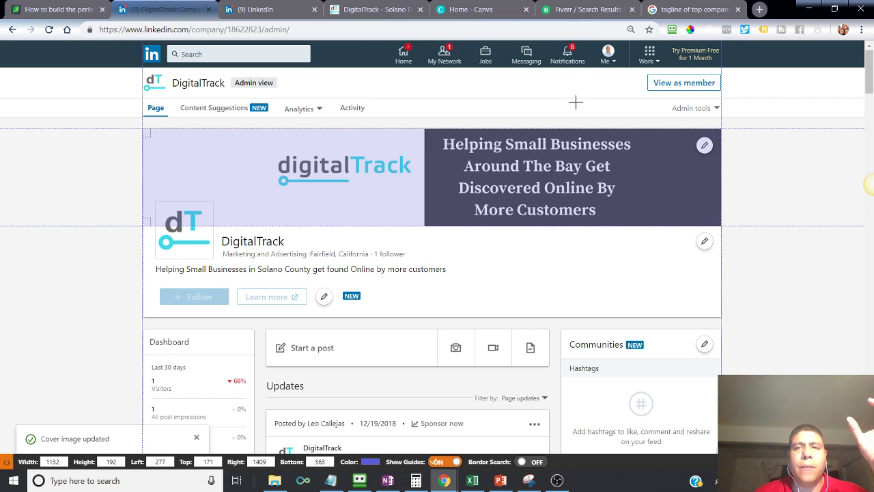
# - Re-toggle the page ruler and re-measure the whole cover image at 1124 by 181 pixels
pyautogui.click(862, 29)
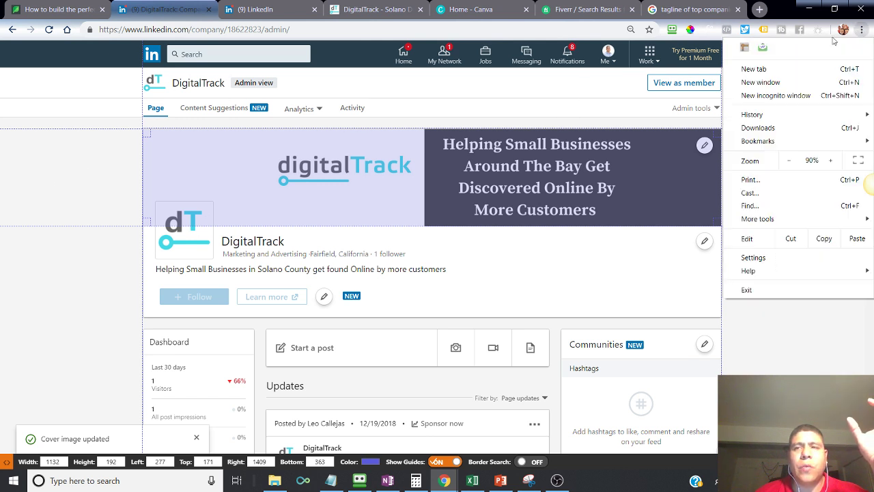
pyautogui.rightClick(744, 48)
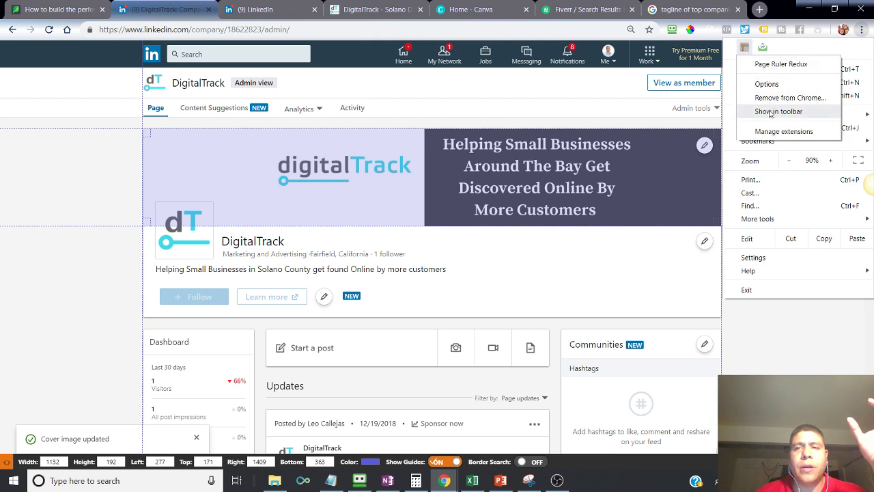
pyautogui.press('Escape')
pyautogui.click(745, 49)
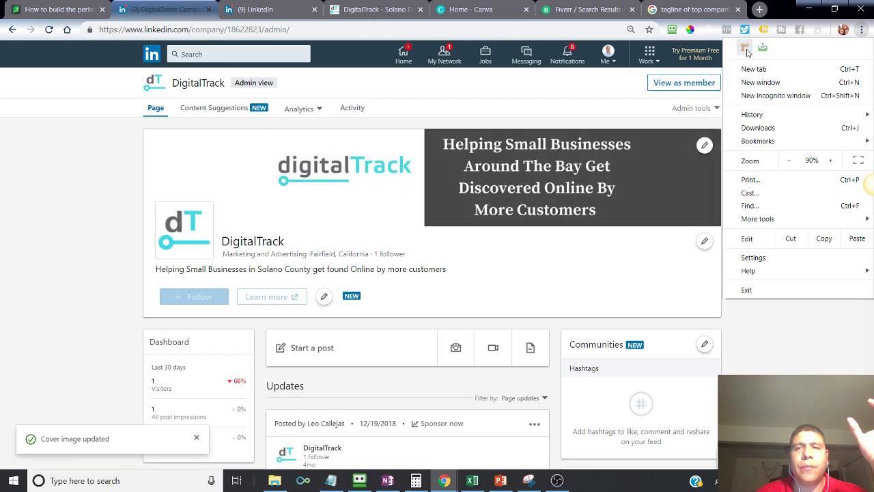
pyautogui.click(745, 49)
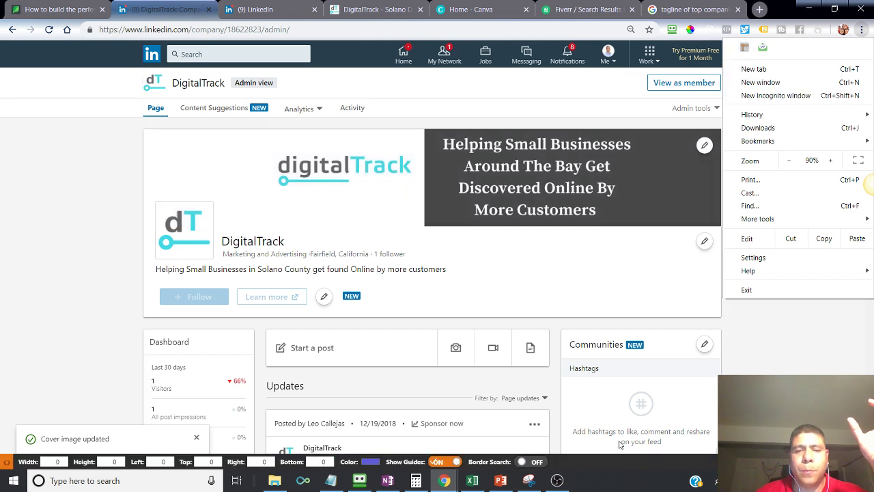
pyautogui.press('Escape')
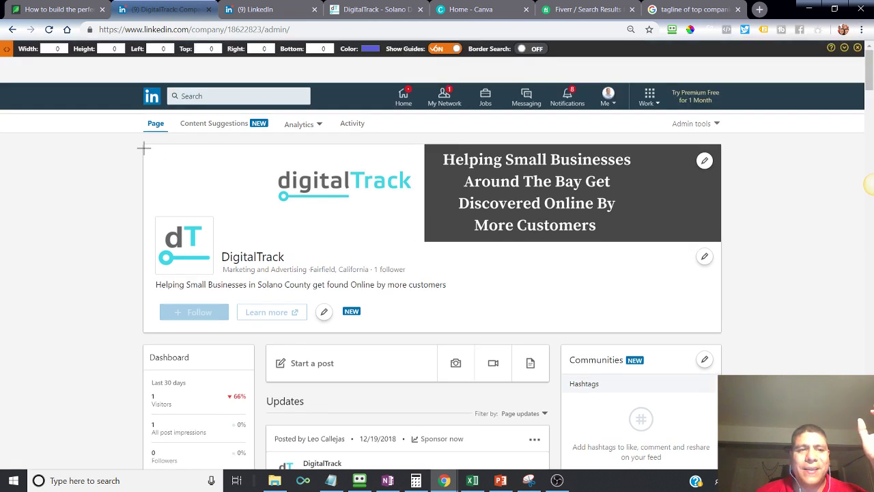
pyautogui.moveTo(144, 146); pyautogui.dragTo(156, 153)
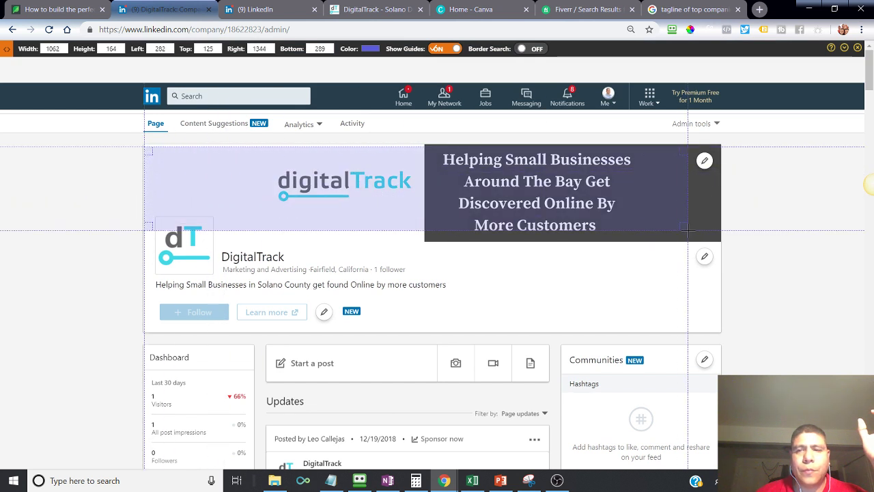
pyautogui.moveTo(149, 148); pyautogui.dragTo(722, 240)
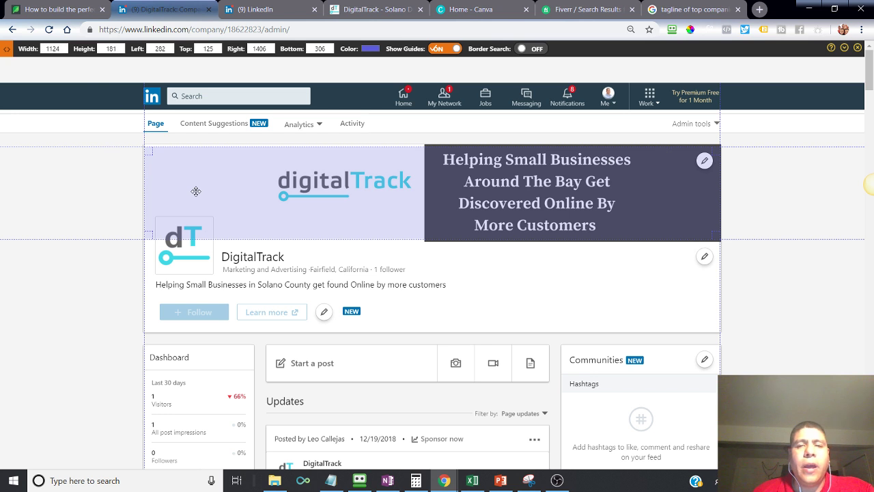
pyautogui.click(471, 9)
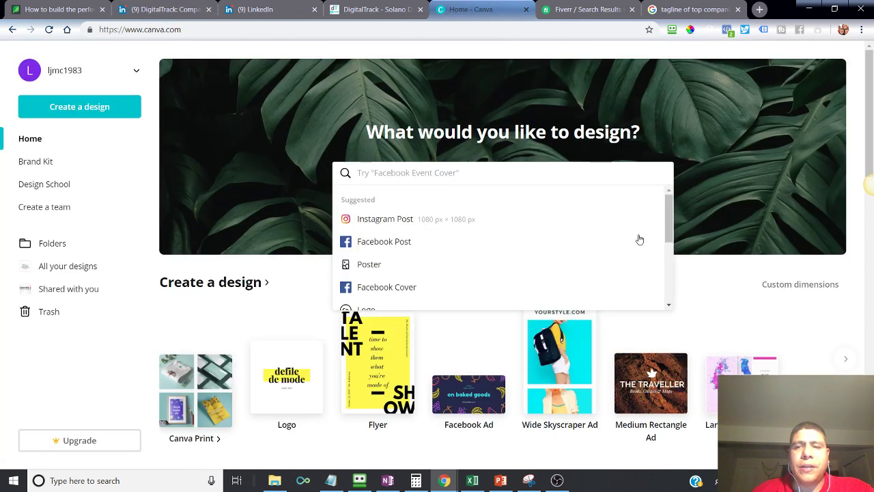
pyautogui.click(784, 283)
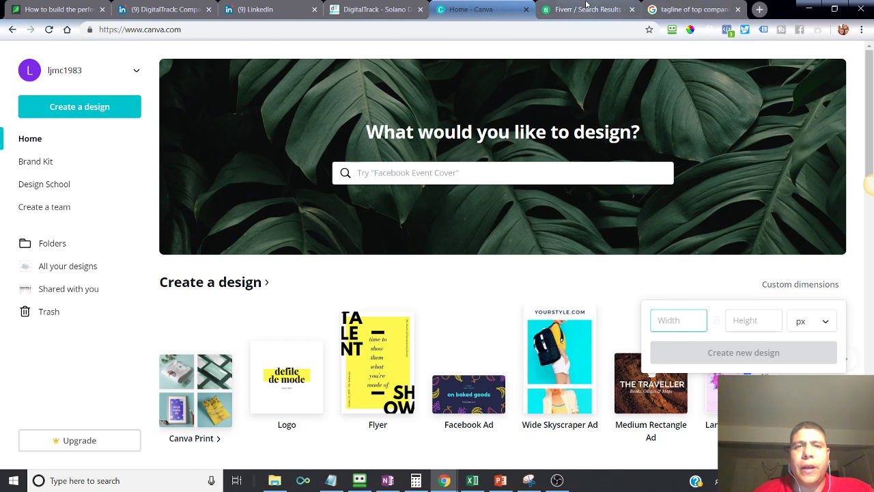
pyautogui.click(142, 6)
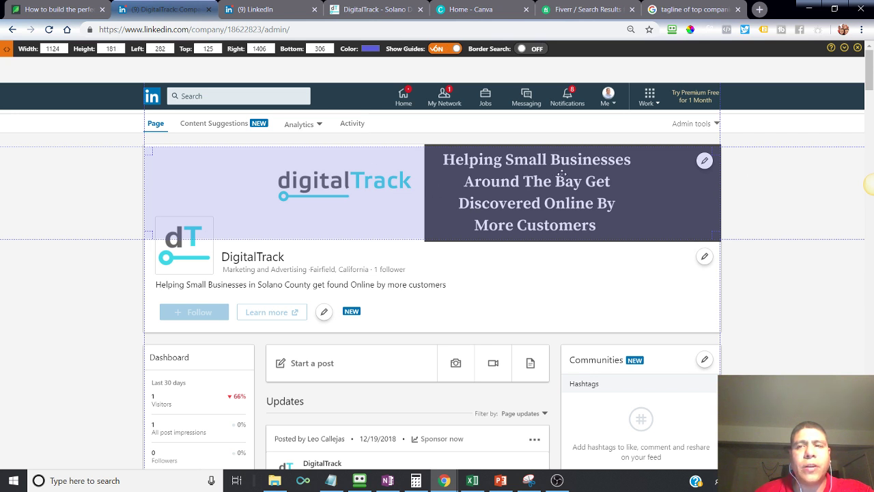
# - Preview the page in a phone-sized layout via Developer tools, then view it as a member
pyautogui.click(858, 49)
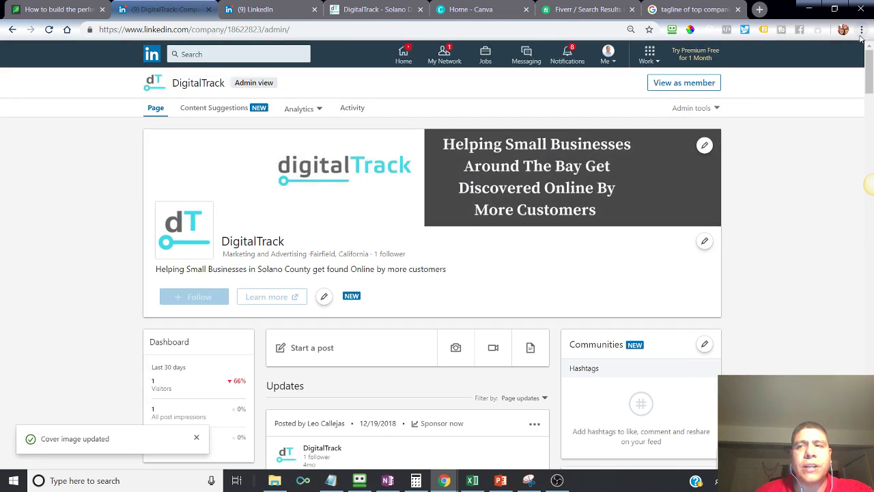
pyautogui.click(861, 29)
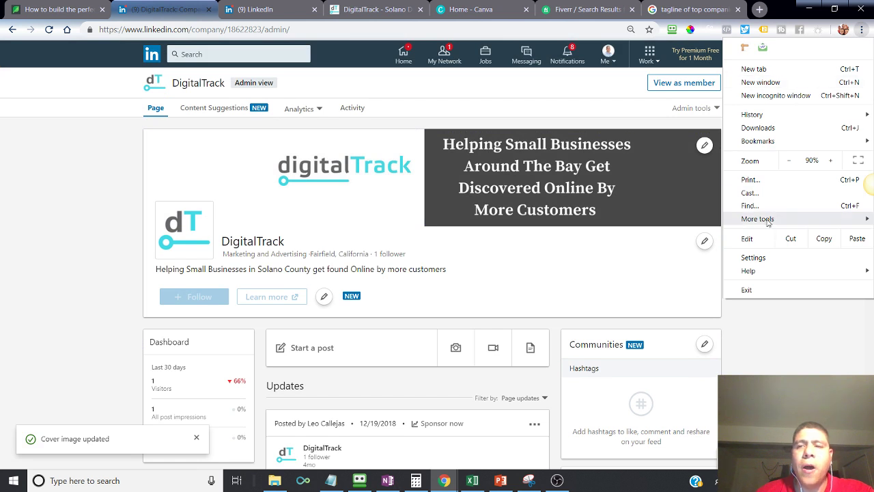
pyautogui.moveTo(758, 219)
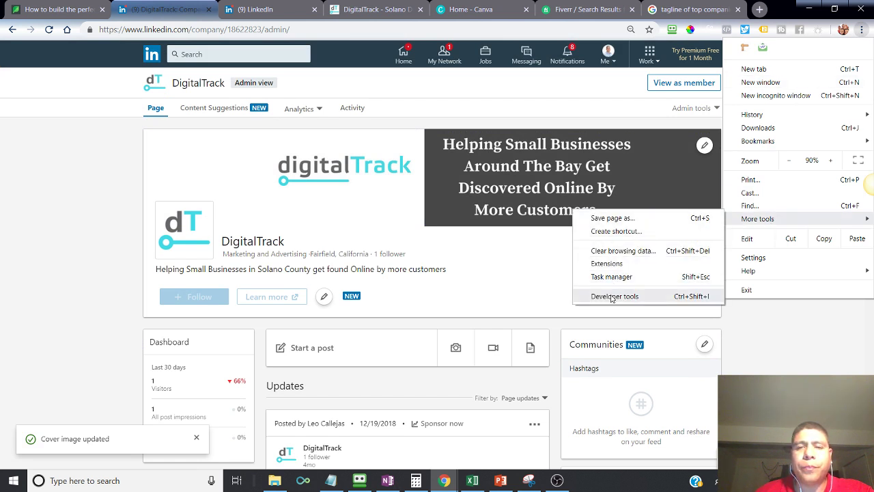
pyautogui.click(615, 297)
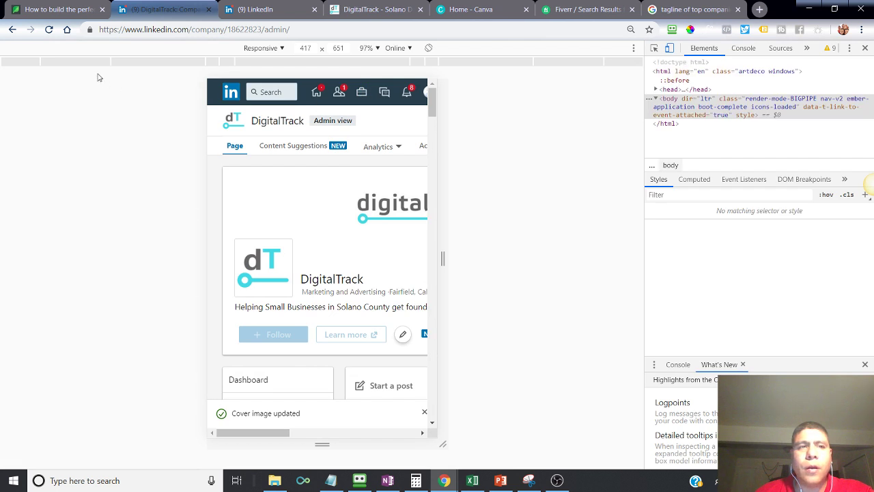
pyautogui.click(49, 30)
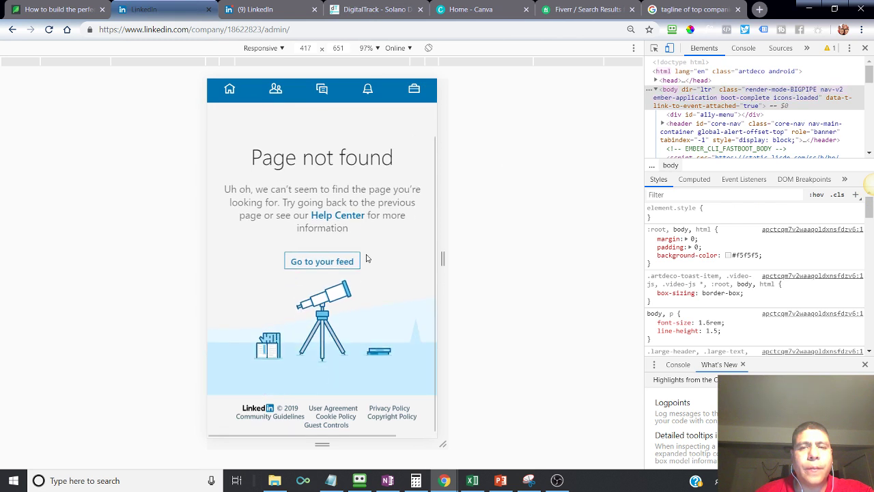
pyautogui.click(866, 48)
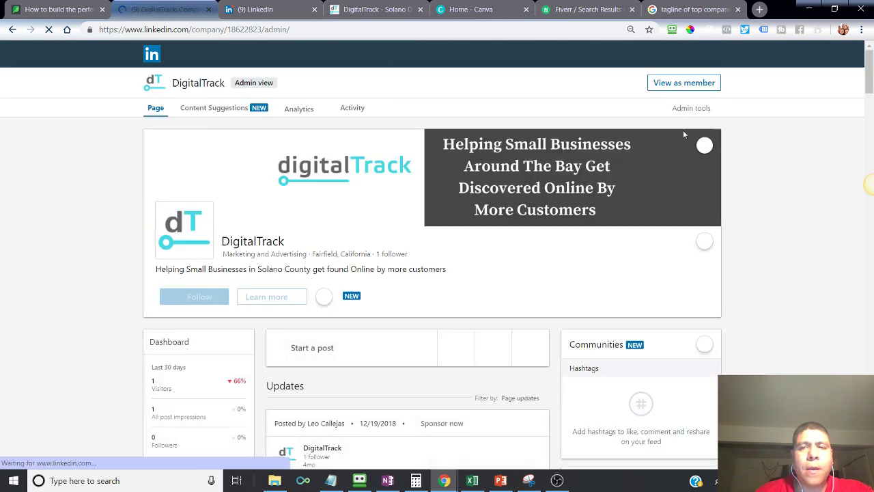
pyautogui.click(675, 82)
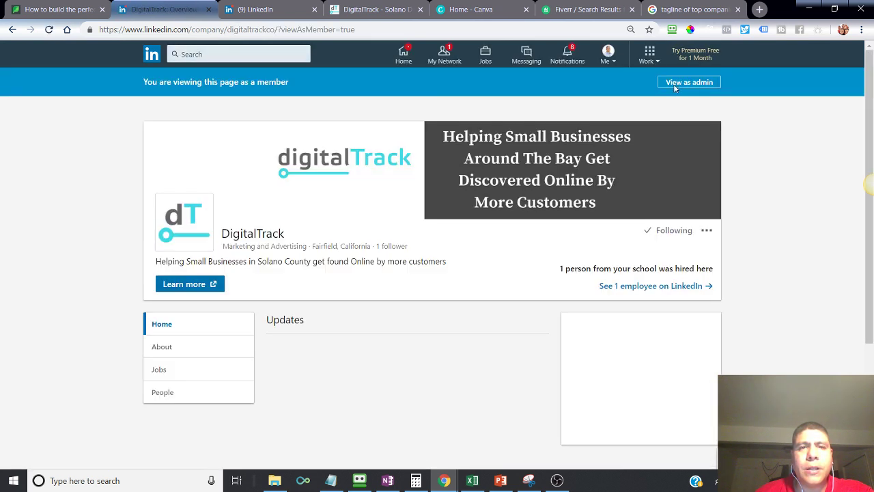
# - Preview the member view in phone layout, then reload it at full desktop width
pyautogui.click(863, 31)
pyautogui.moveTo(758, 219)
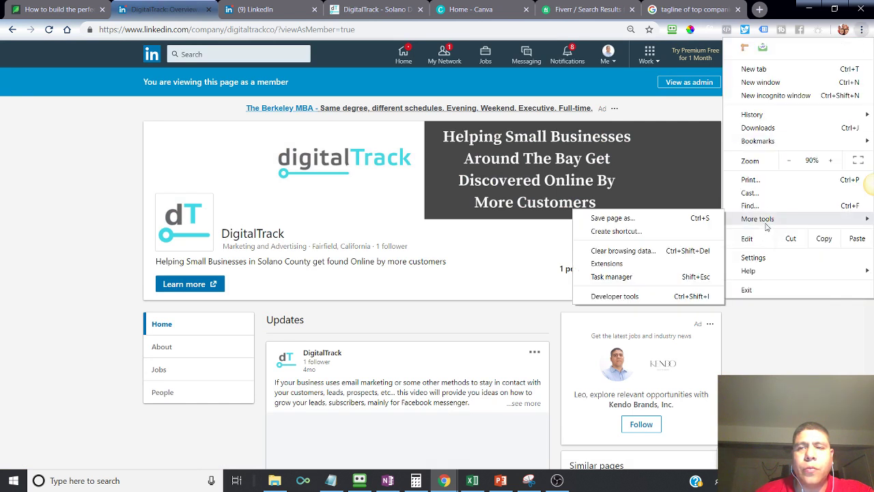
pyautogui.click(613, 297)
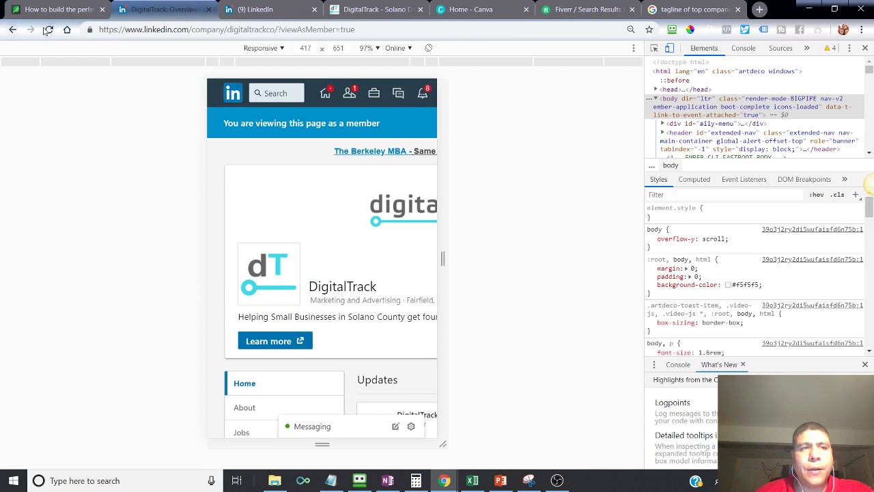
pyautogui.press('F5')
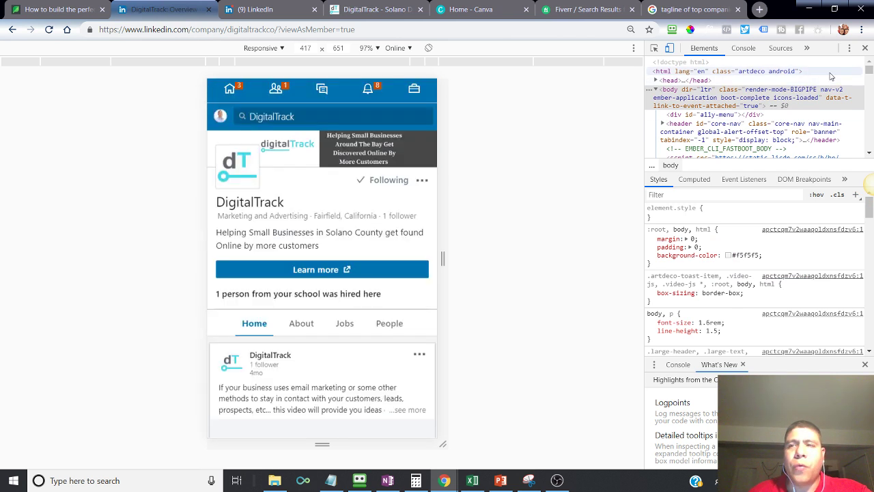
pyautogui.click(866, 49)
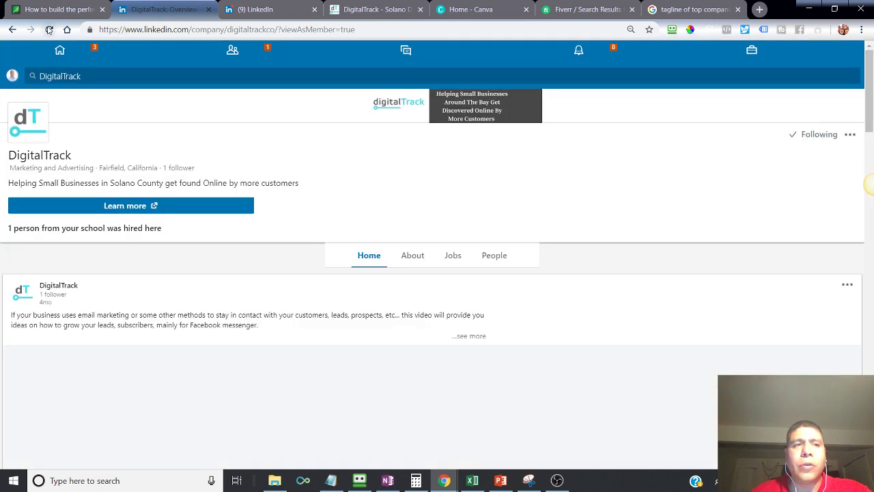
pyautogui.click(49, 30)
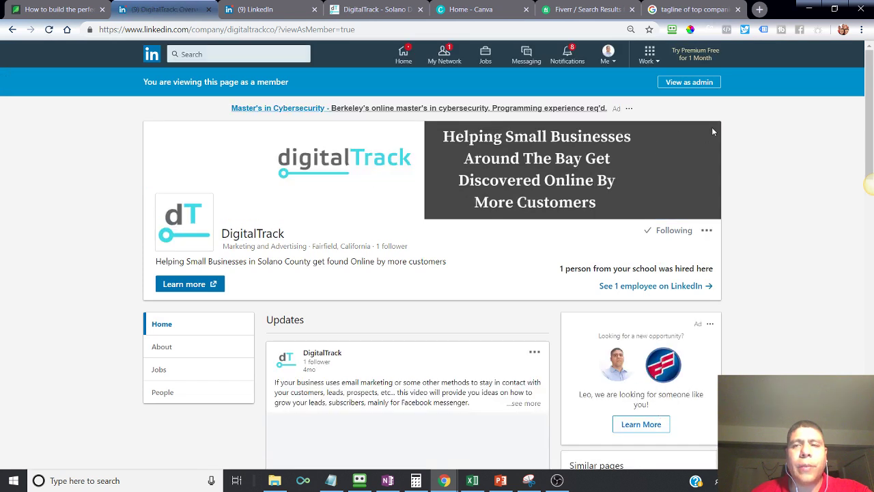
pyautogui.click(679, 82)
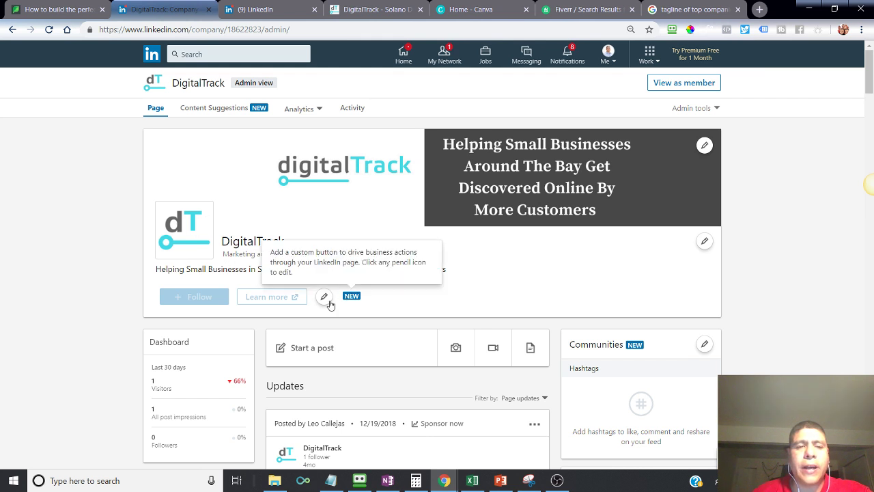
pyautogui.click(291, 300)
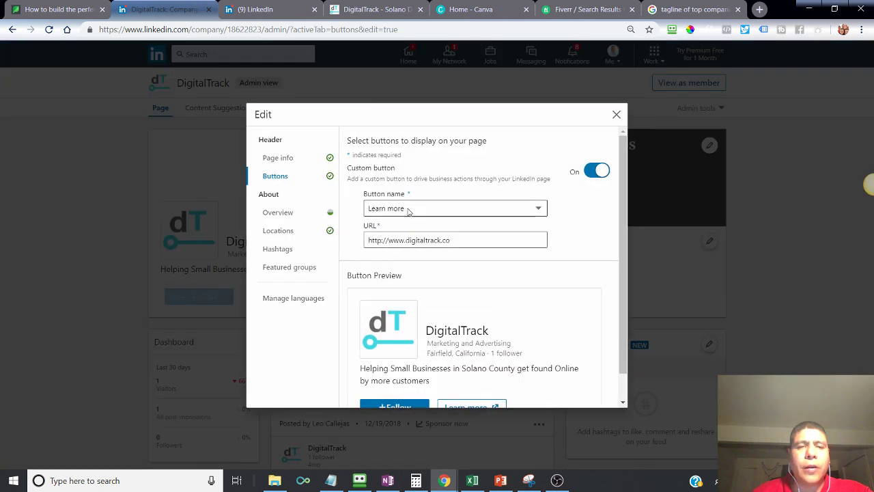
pyautogui.scroll(-1, 420, 225)
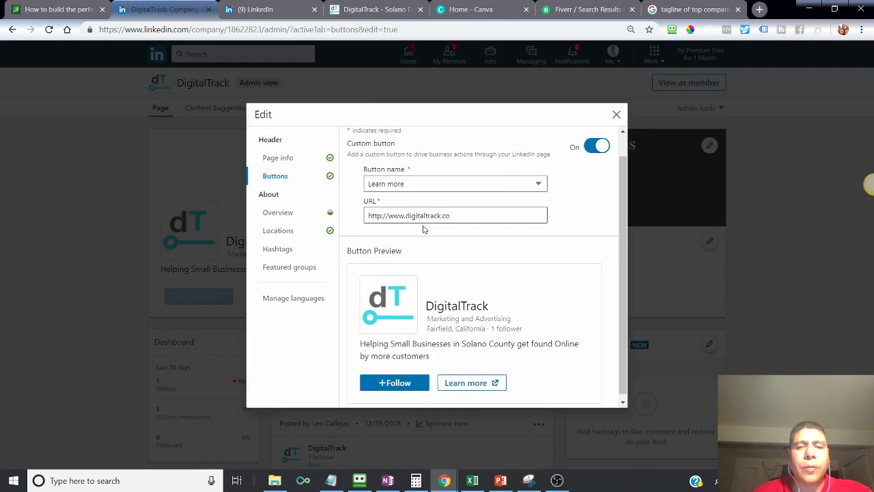
pyautogui.click(457, 180)
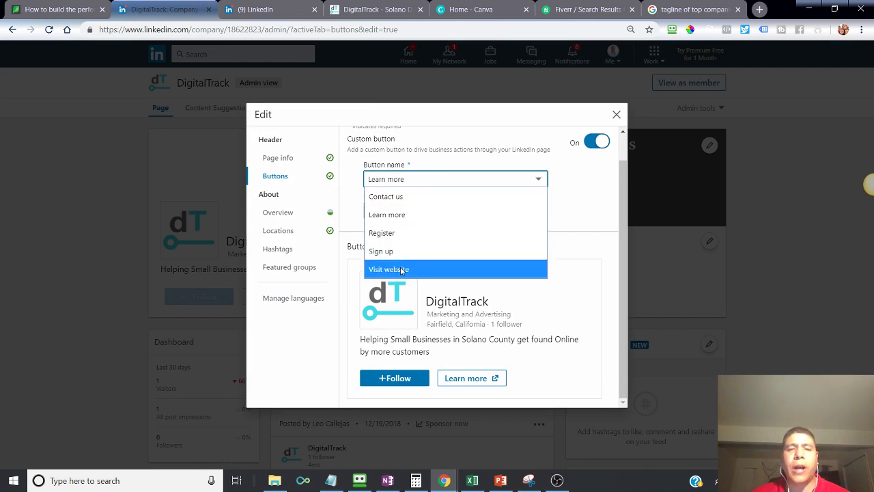
pyautogui.click(401, 271)
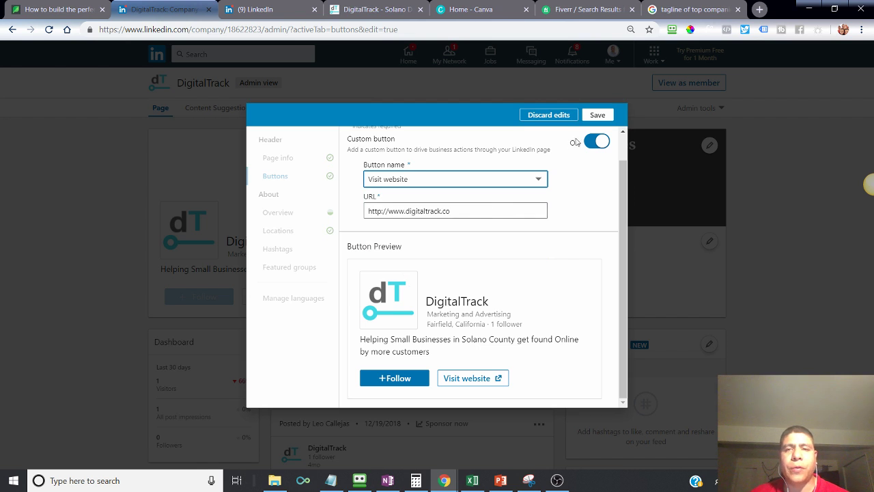
pyautogui.click(596, 115)
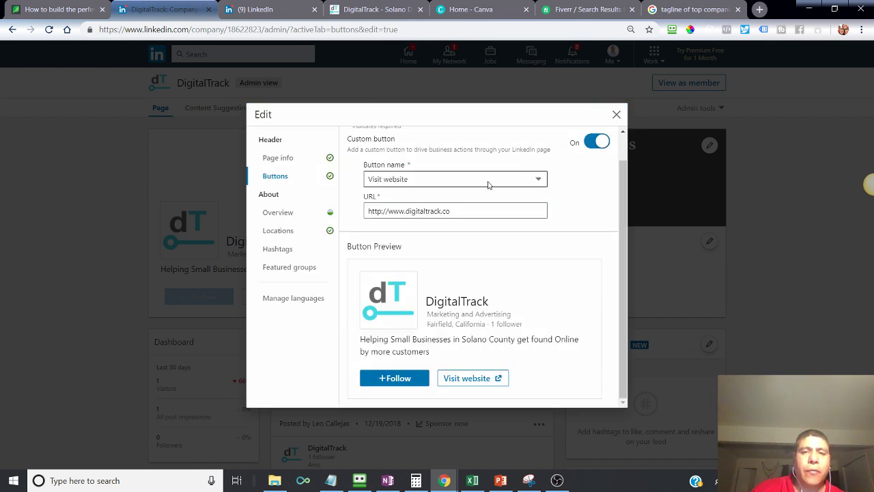
pyautogui.click(489, 183)
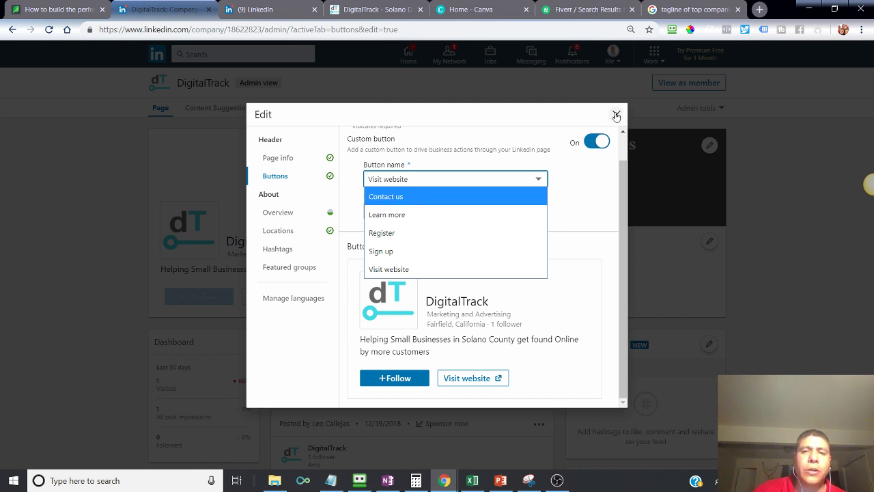
pyautogui.click(585, 189)
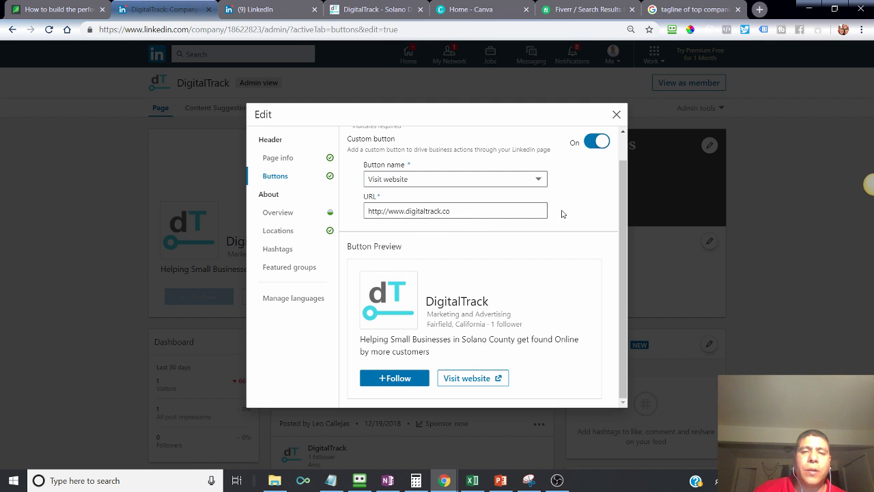
# - Try changing the button URL to a trial link, then discard the unsaved edits
pyautogui.click(520, 179)
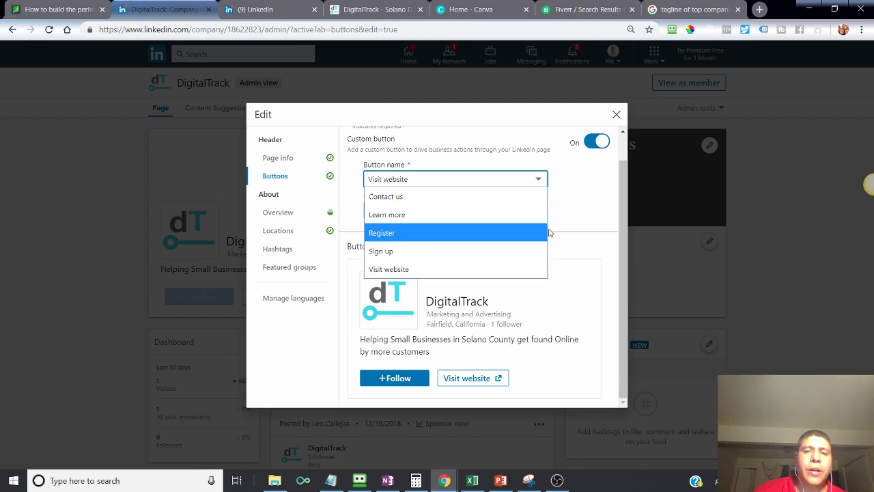
pyautogui.press('Escape')
pyautogui.click(465, 210)
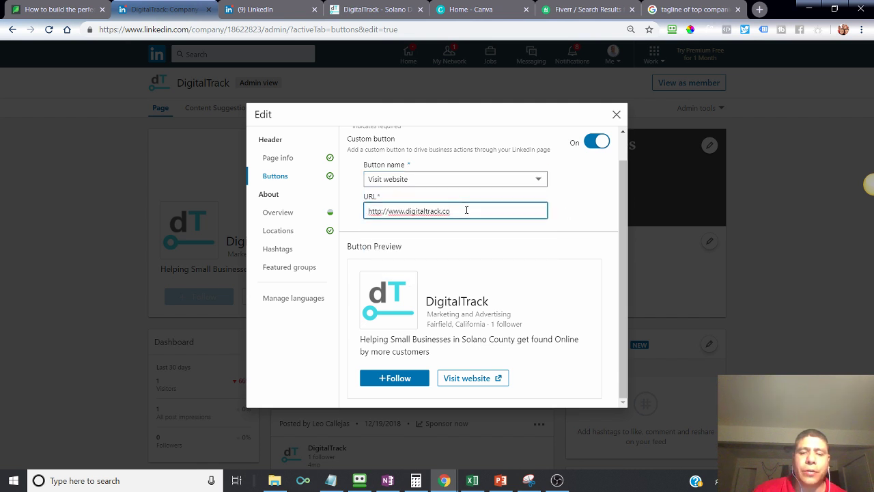
pyautogui.write('/')
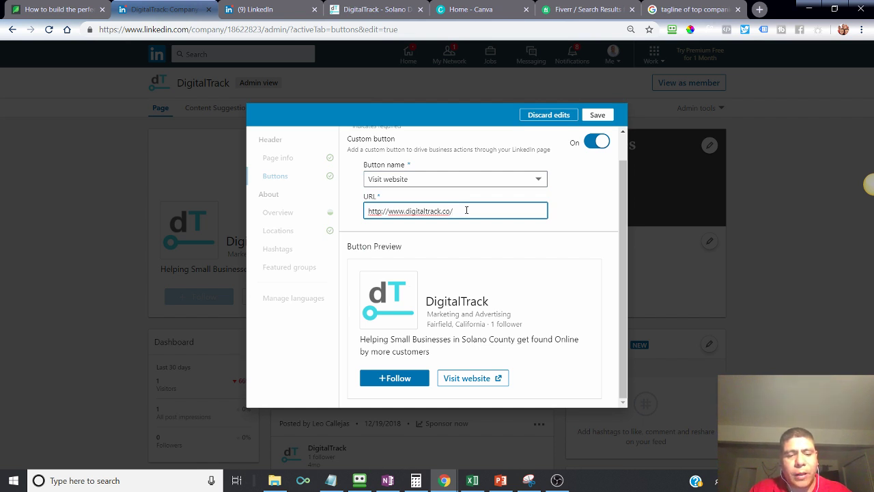
pyautogui.write('ee')
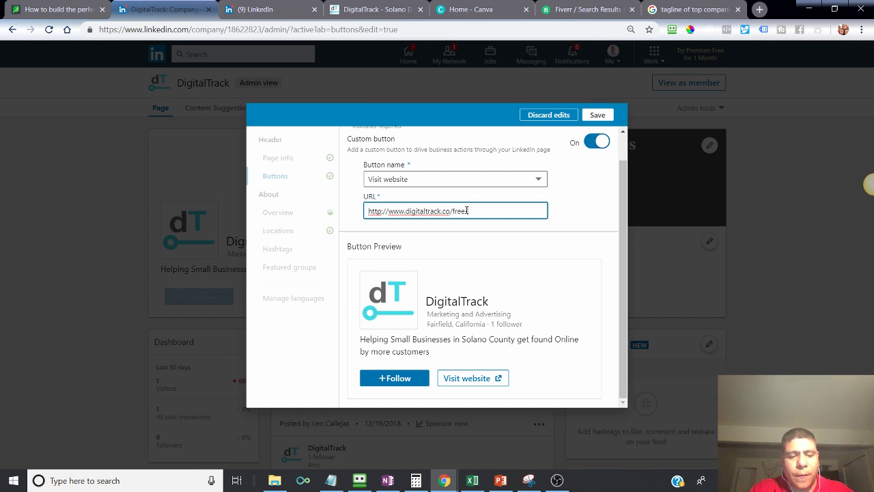
pyautogui.write('ays-trila')
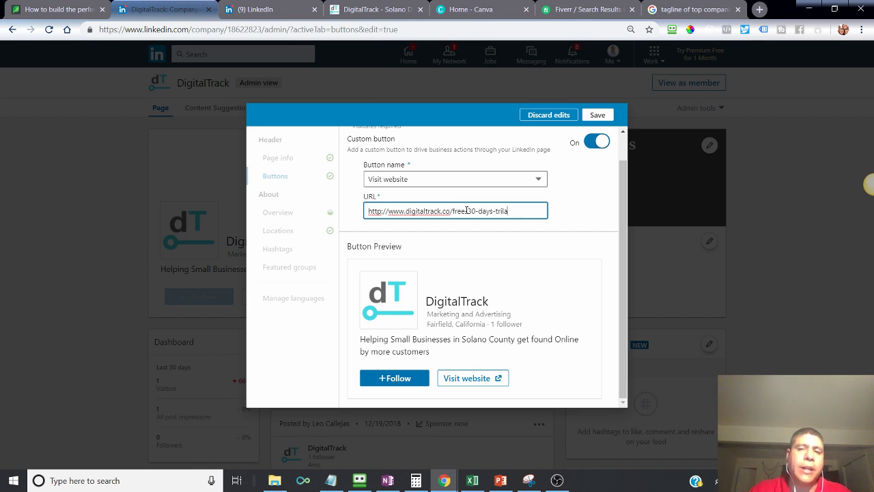
pyautogui.press('BackSpace')
pyautogui.press('BackSpace')
pyautogui.write('a')
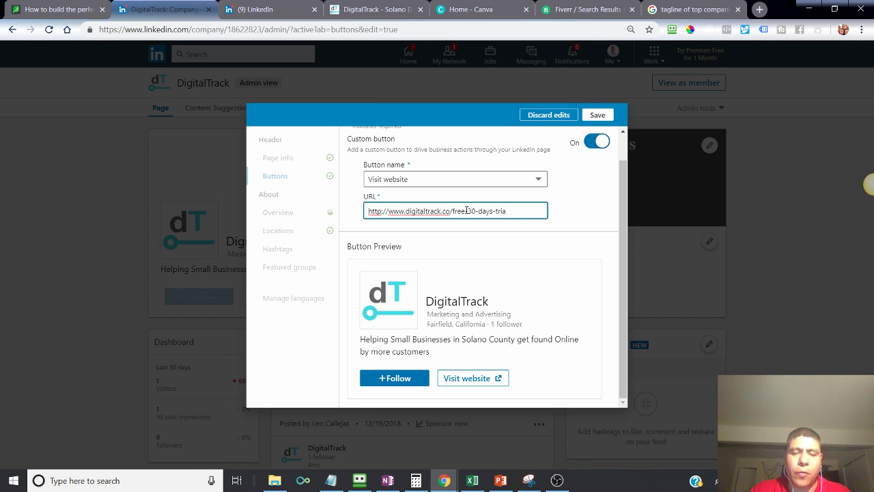
pyautogui.write('l')
pyautogui.click(467, 210)
pyautogui.write('-')
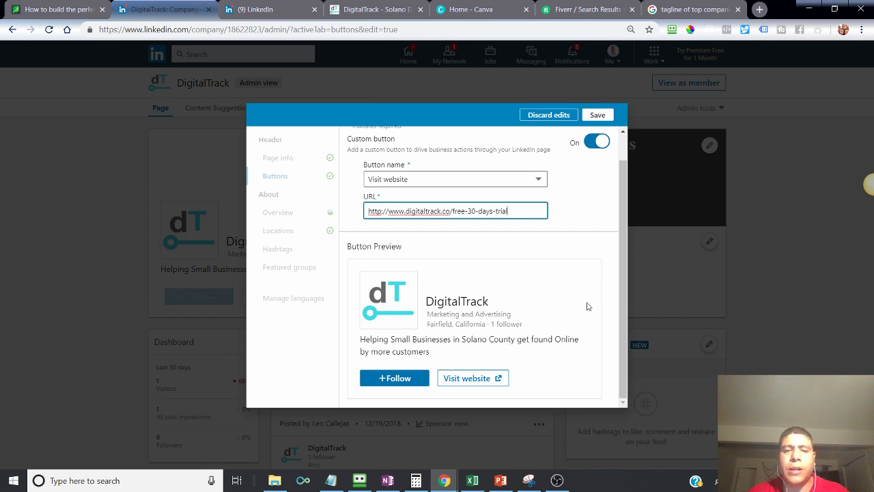
pyautogui.click(652, 150)
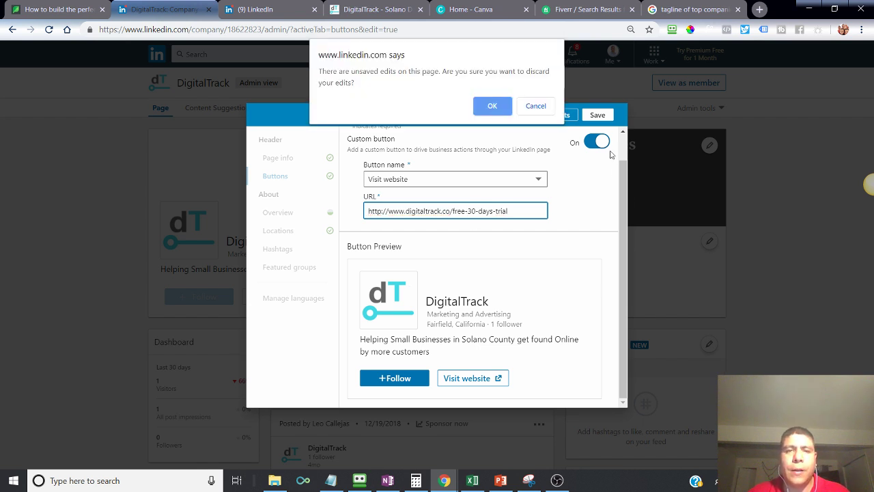
pyautogui.click(493, 105)
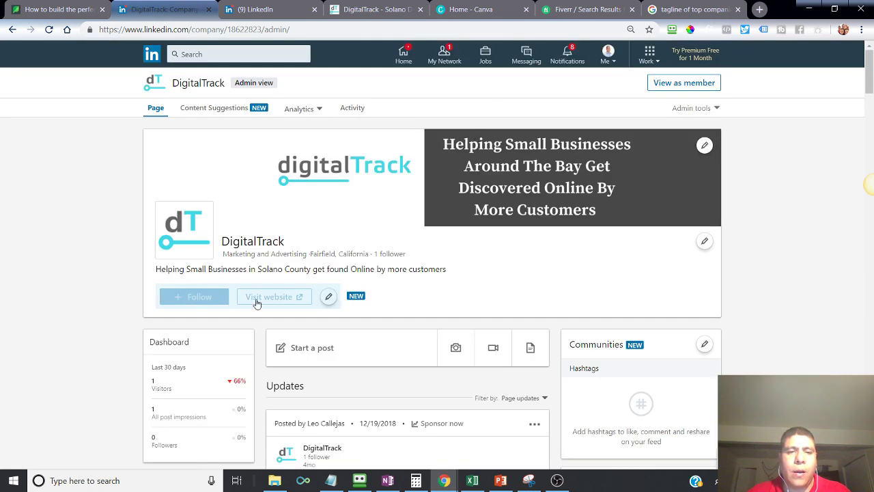
# - Reopen the page editor, check Page info and Buttons, and open the Overview details
pyautogui.click(298, 300)
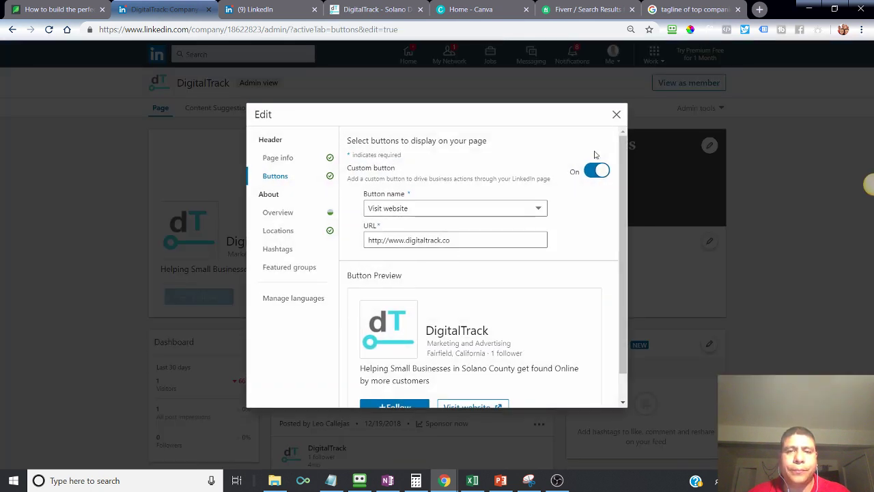
pyautogui.click(616, 114)
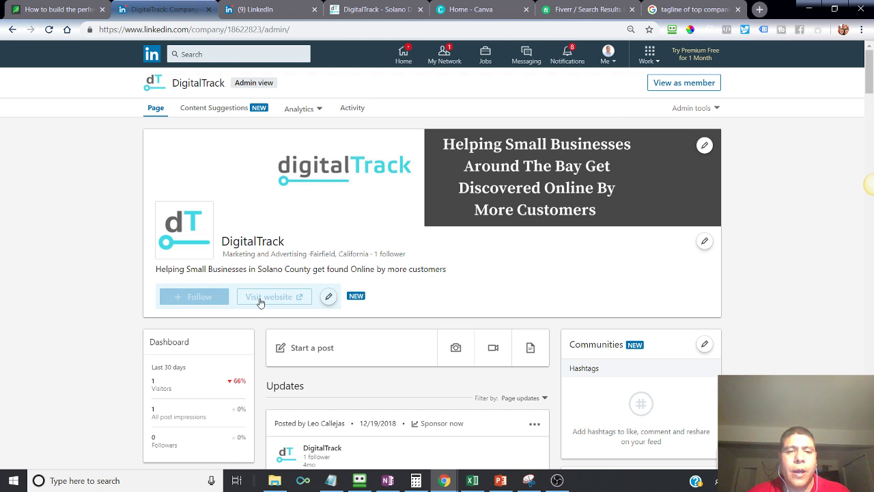
pyautogui.click(329, 297)
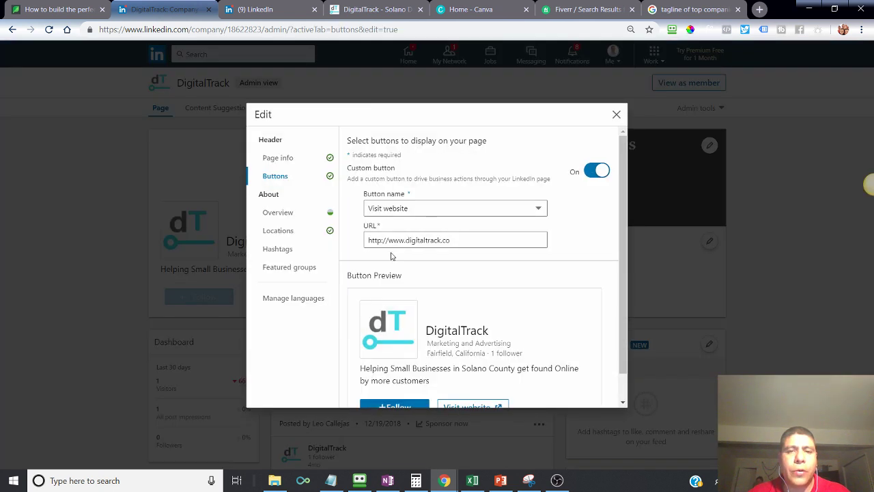
pyautogui.scroll(-1, 430, 274)
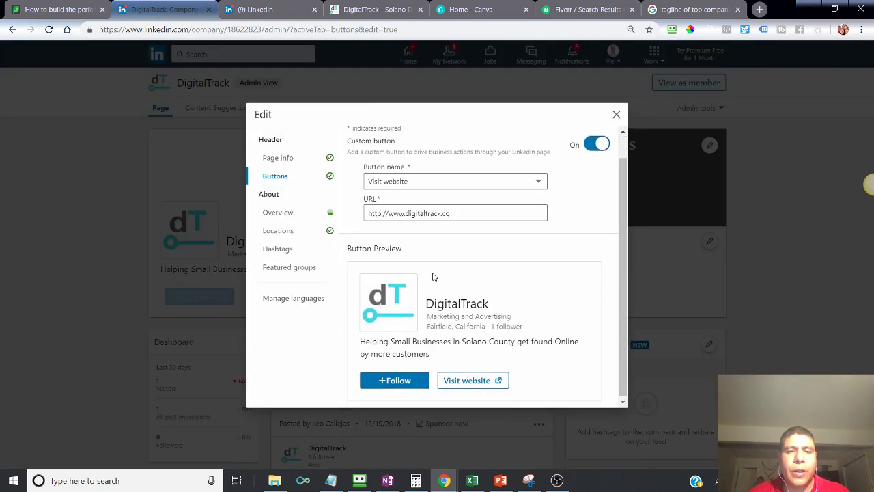
pyautogui.click(286, 163)
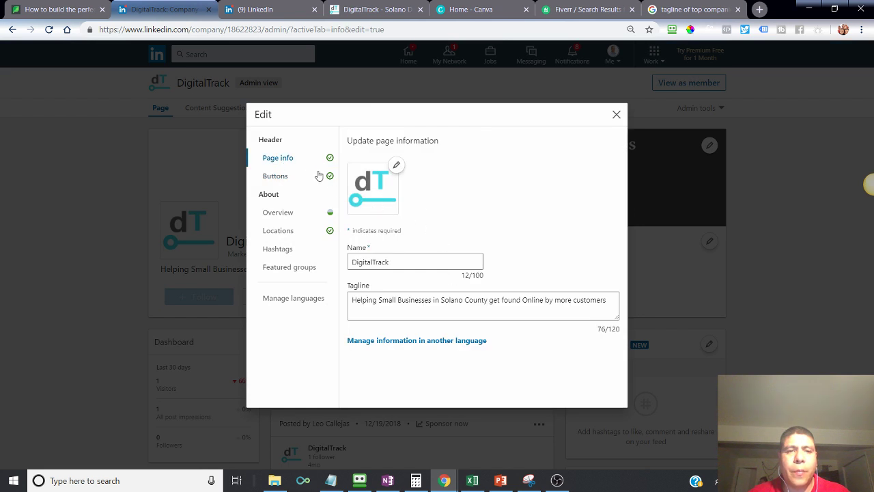
pyautogui.click(295, 176)
pyautogui.scroll(-1, 509, 214)
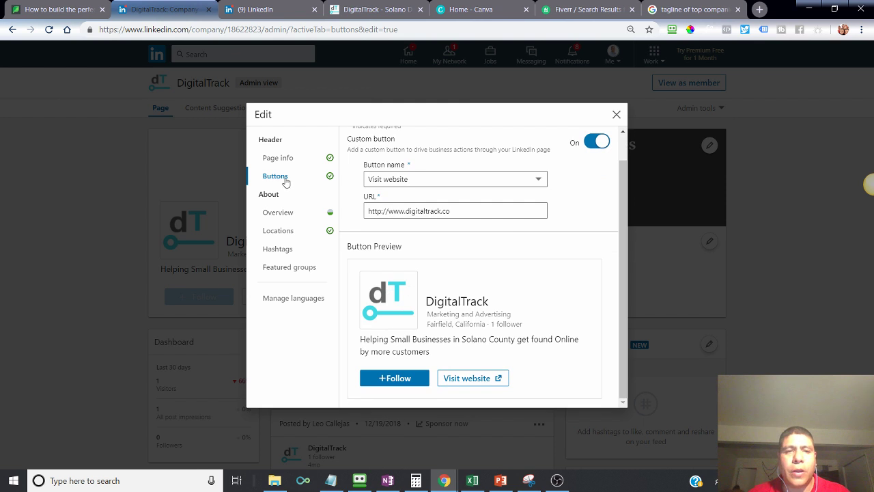
pyautogui.click(282, 214)
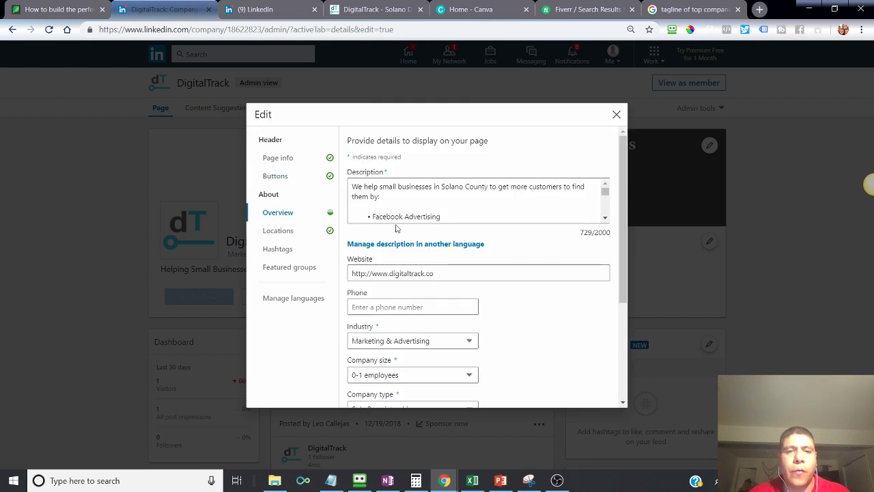
pyautogui.click(420, 302)
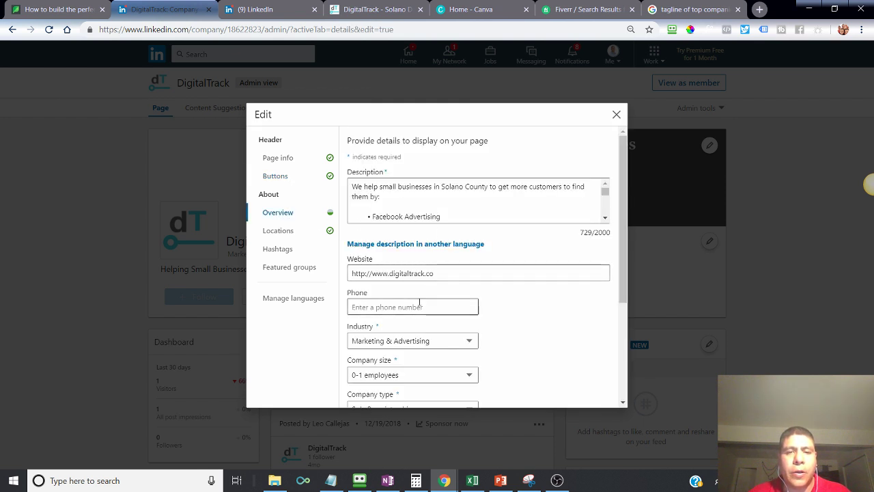
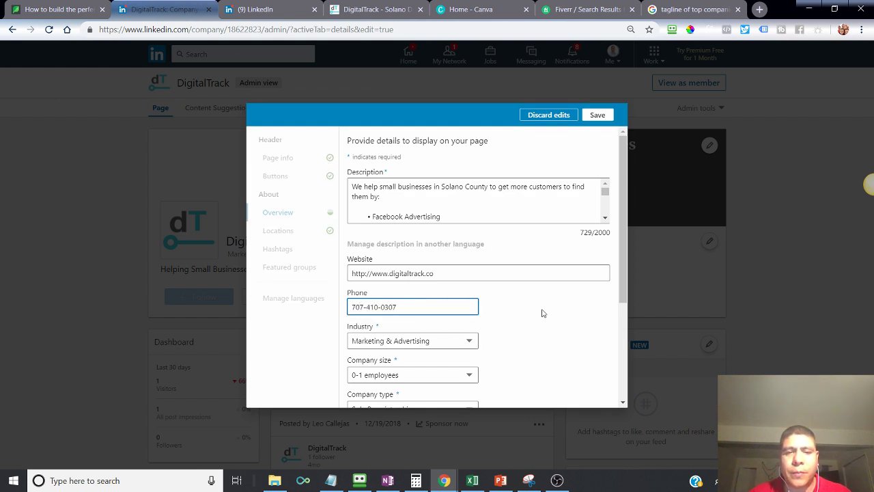
pyautogui.click(543, 313)
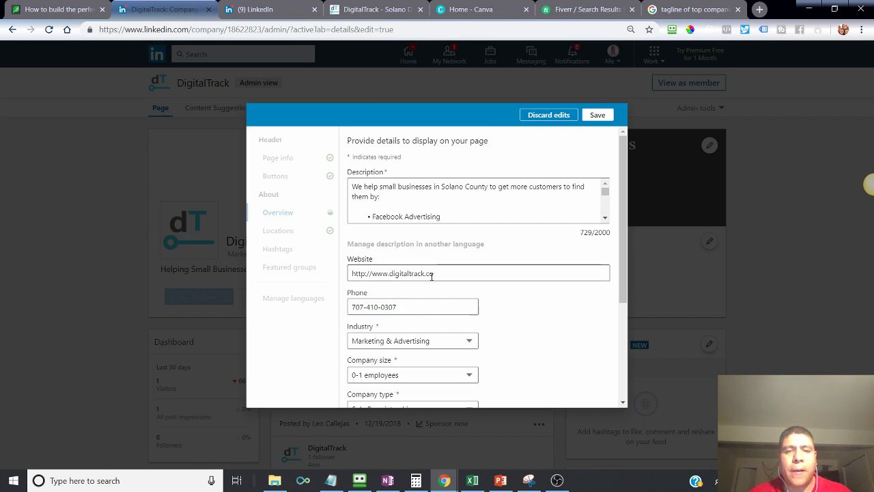
pyautogui.click(366, 273)
pyautogui.write('s:')
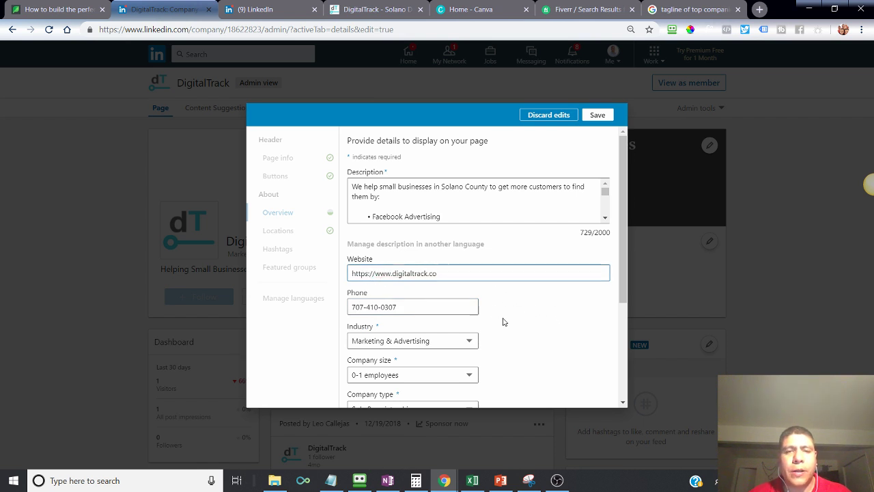
pyautogui.click(502, 321)
# - Review the description and specialties, then save the overview details
pyautogui.scroll(-2, 503, 321)
pyautogui.scroll(2, 528, 307)
pyautogui.click(601, 220)
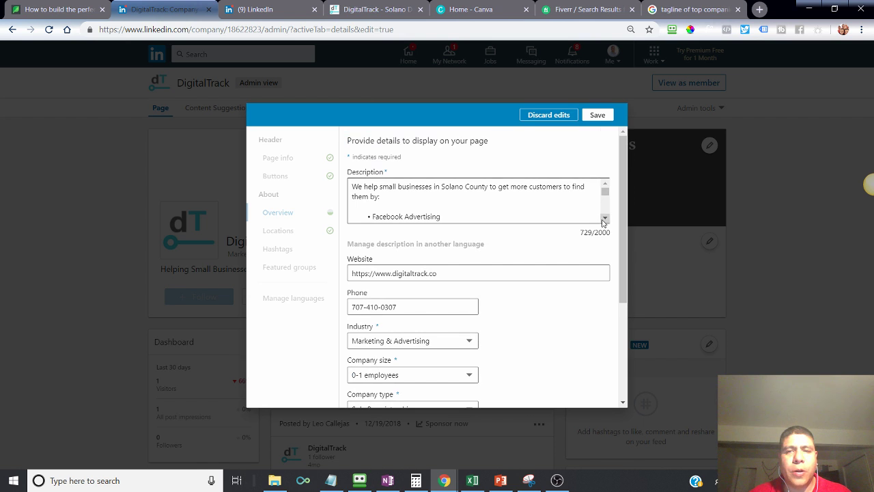
pyautogui.click(605, 217)
pyautogui.moveTo(605, 190); pyautogui.dragTo(611, 233)
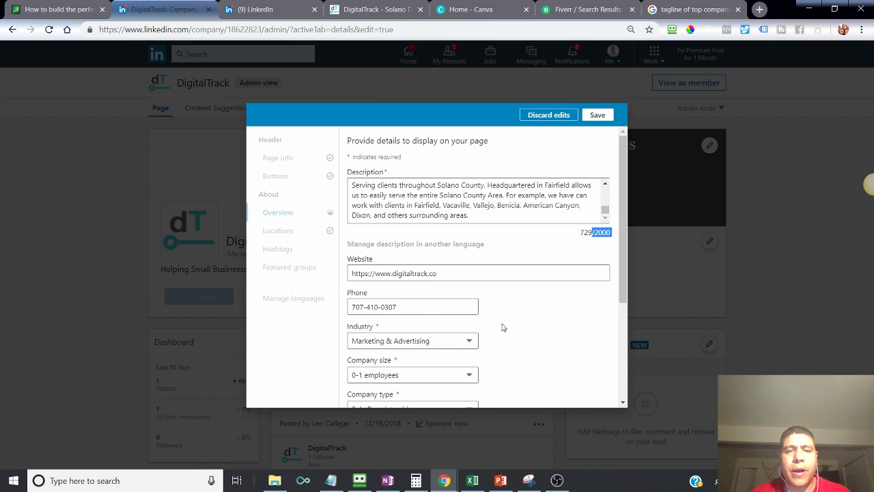
pyautogui.scroll(-1, 503, 327)
pyautogui.scroll(-1, 506, 327)
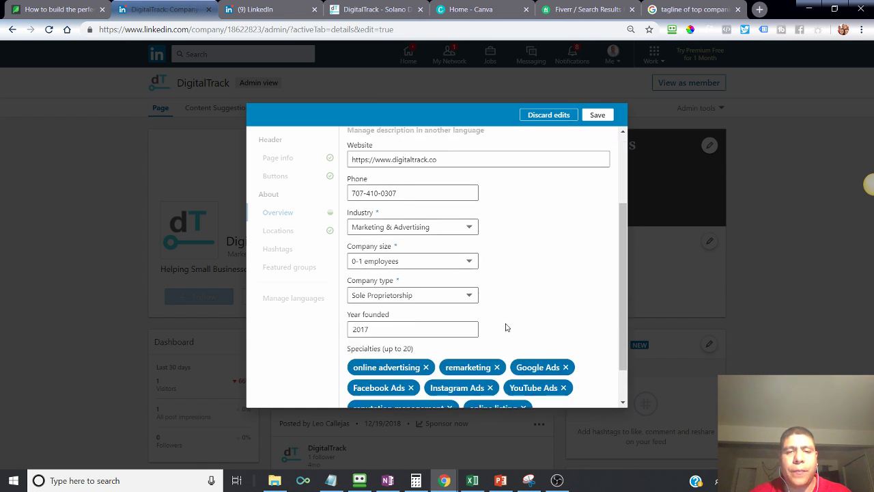
pyautogui.scroll(-1, 513, 312)
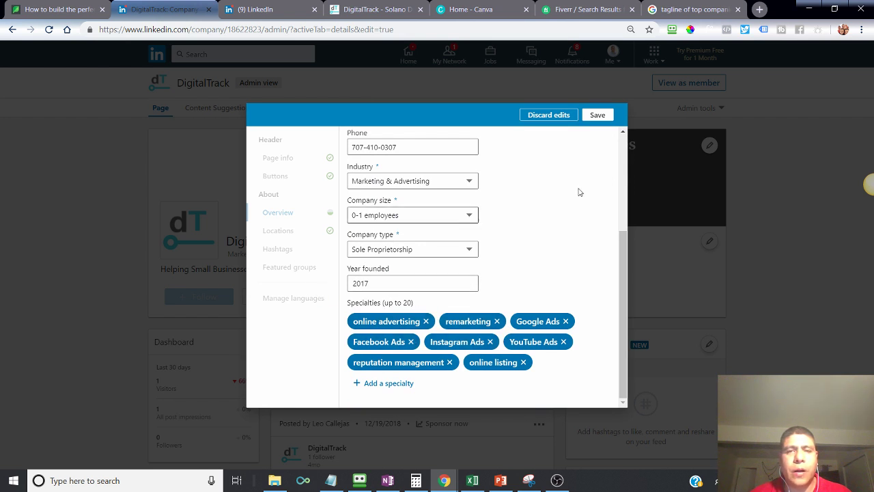
pyautogui.click(597, 114)
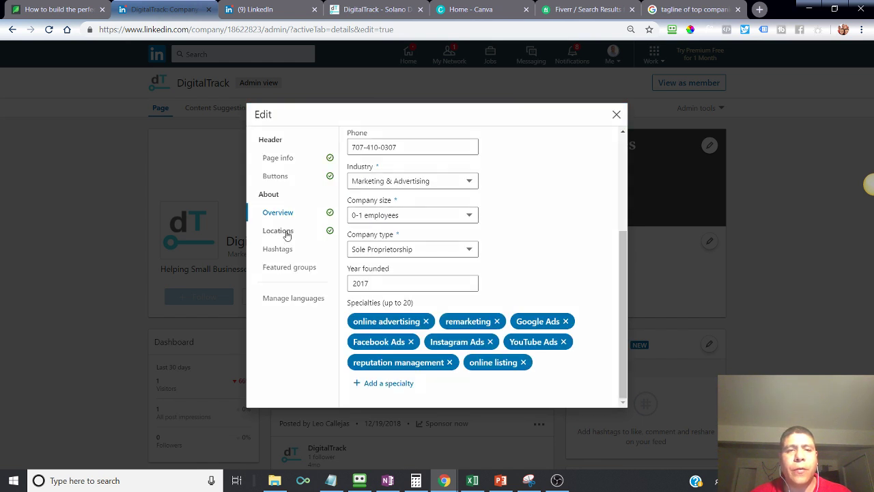
# - Review Locations, Hashtags and Featured groups, ending on languages with English as default
pyautogui.click(288, 233)
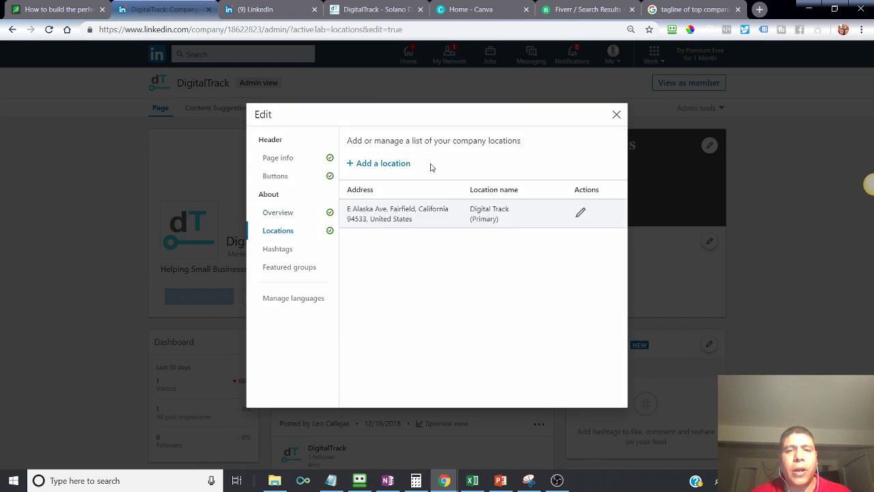
pyautogui.click(281, 251)
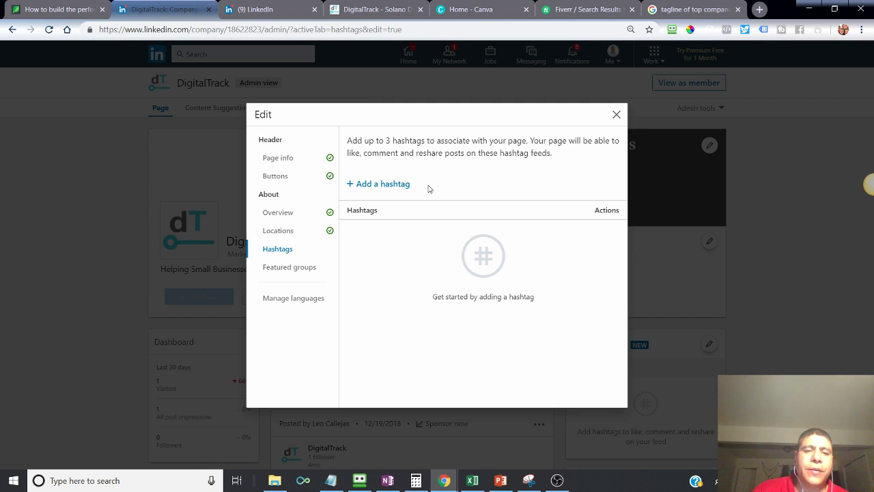
pyautogui.click(293, 270)
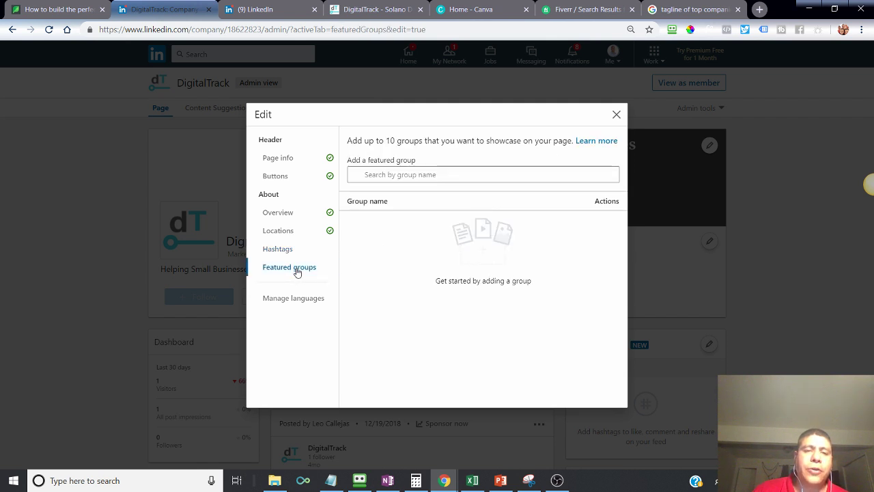
pyautogui.click(308, 301)
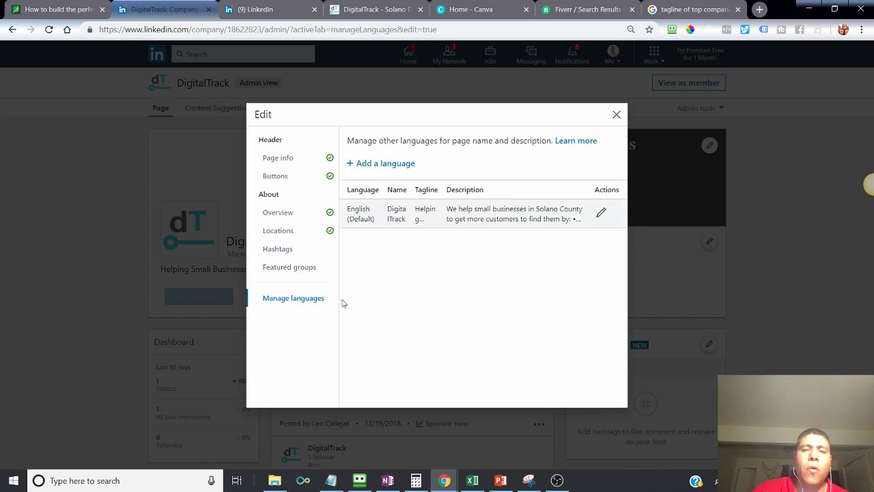
pyautogui.click(617, 116)
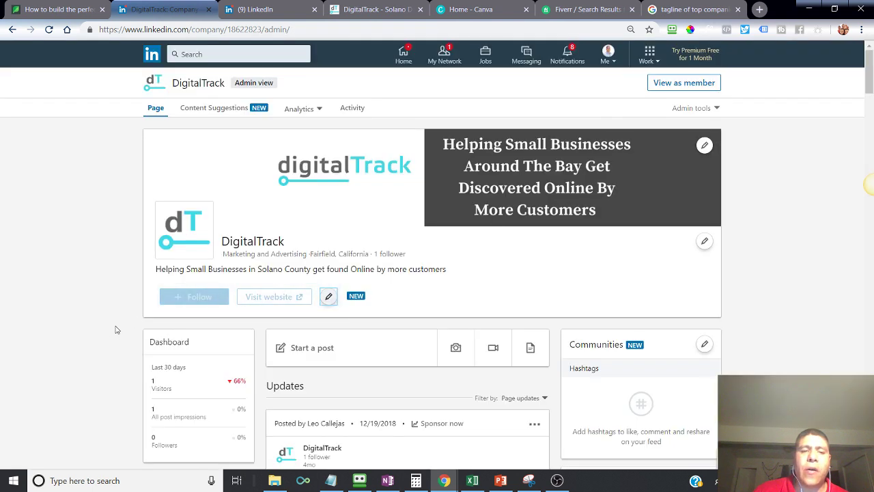
pyautogui.scroll(-1, 108, 333)
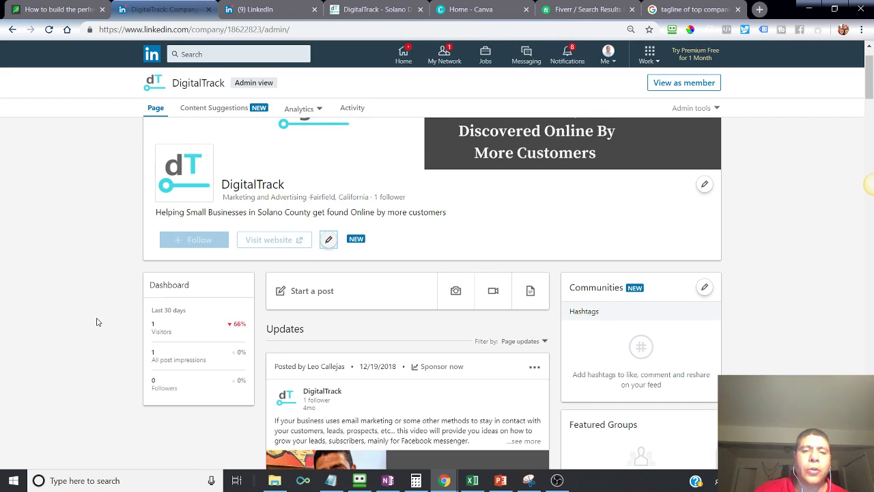
pyautogui.scroll(-2, 97, 322)
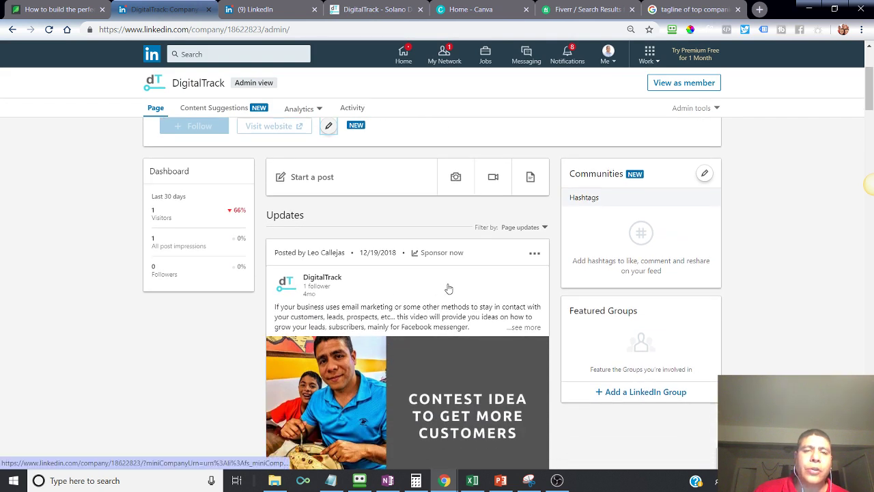
pyautogui.scroll(2, 131, 403)
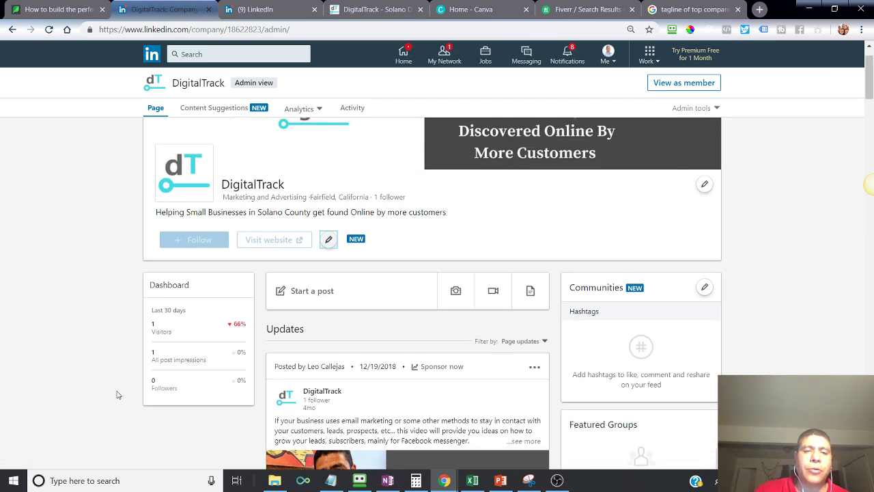
pyautogui.scroll(1, 117, 395)
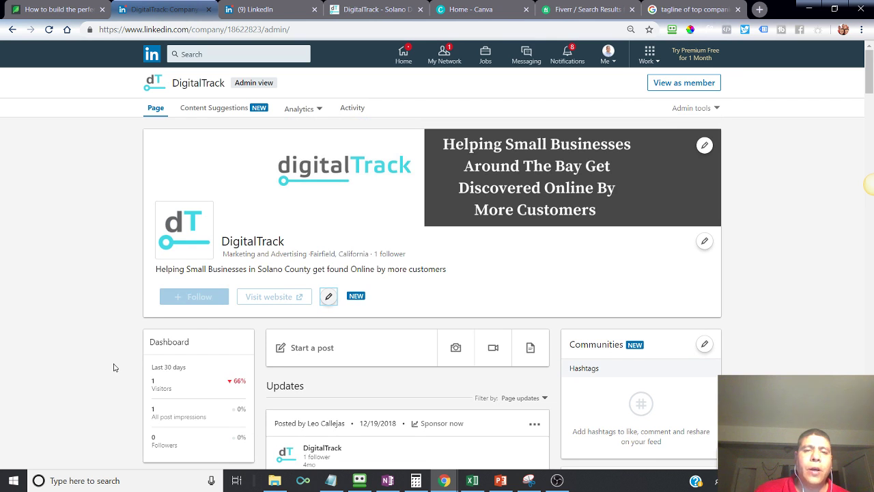
# - Open the LinkedIn home feed in a new tab, view it, then return to the DigitalTrack admin tab
pyautogui.rightClick(401, 56)
pyautogui.click(415, 66)
pyautogui.hotkey('ctrl', 'Tab')
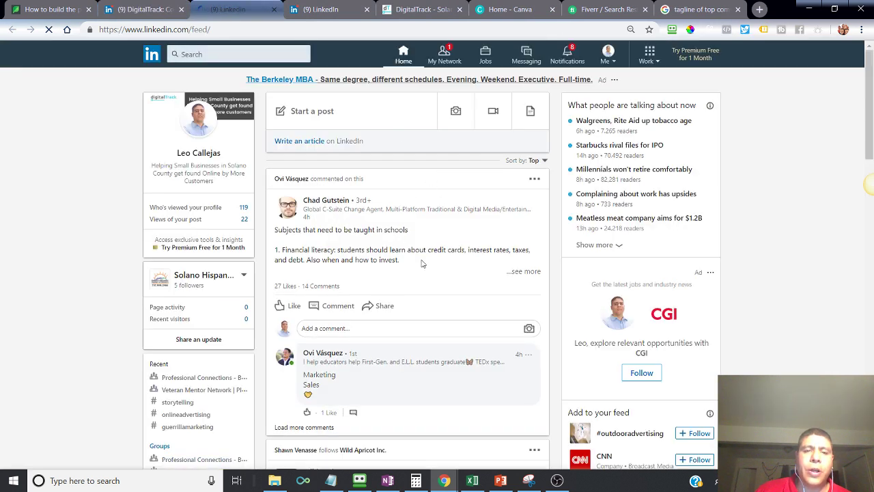
pyautogui.click(163, 8)
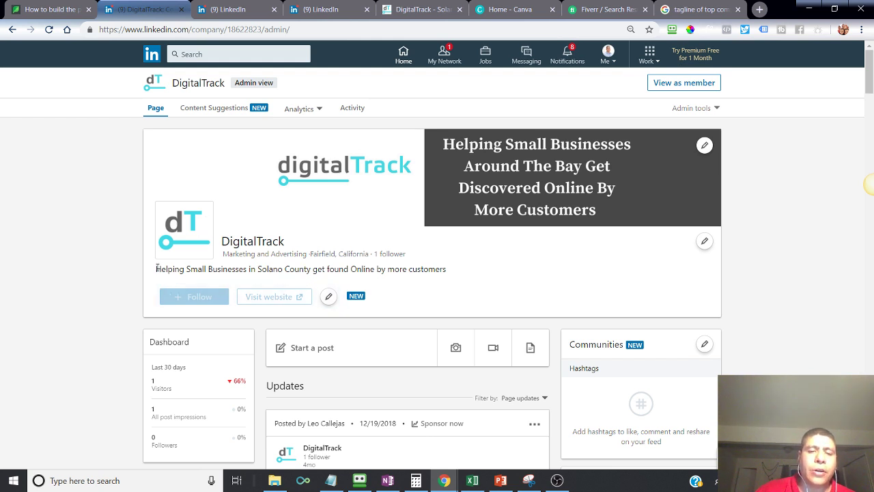
pyautogui.scroll(-3, 157, 270)
pyautogui.scroll(-3, 157, 269)
pyautogui.scroll(-1, 157, 271)
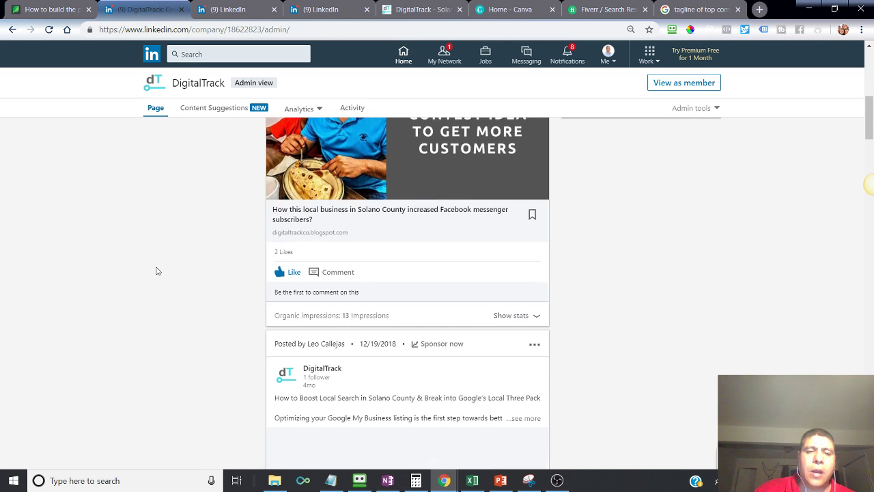
pyautogui.scroll(-2, 165, 283)
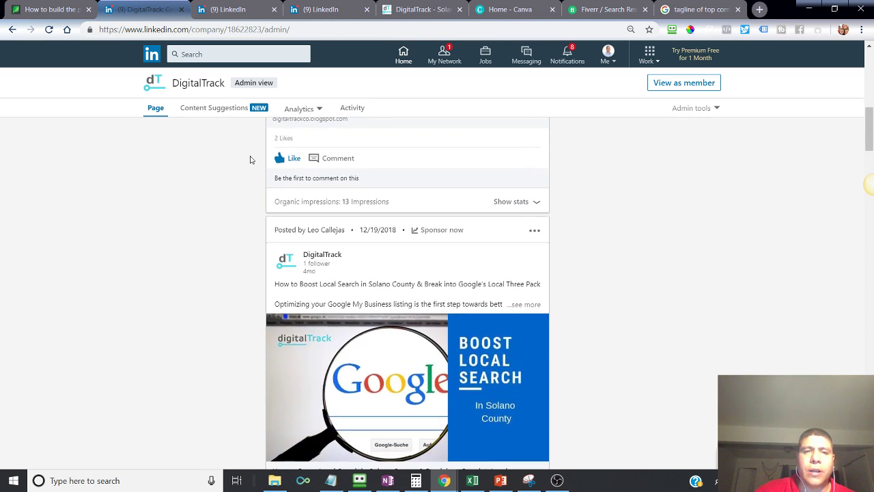
pyautogui.click(297, 108)
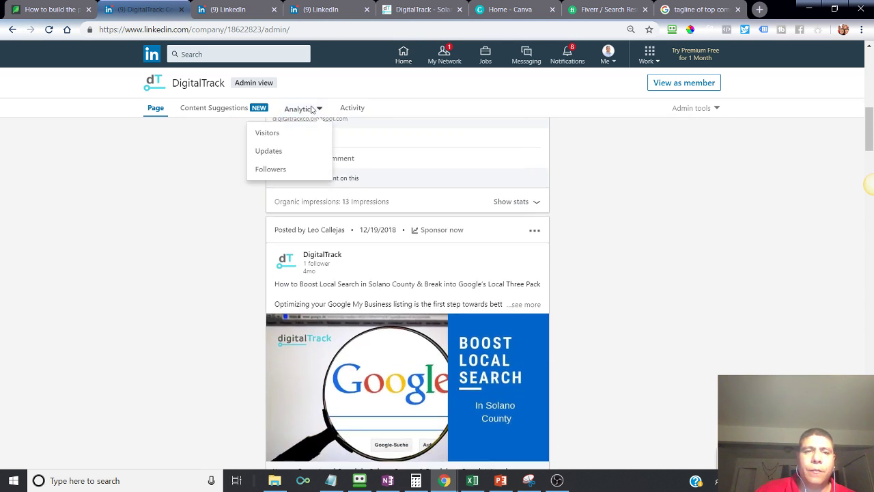
pyautogui.click(267, 133)
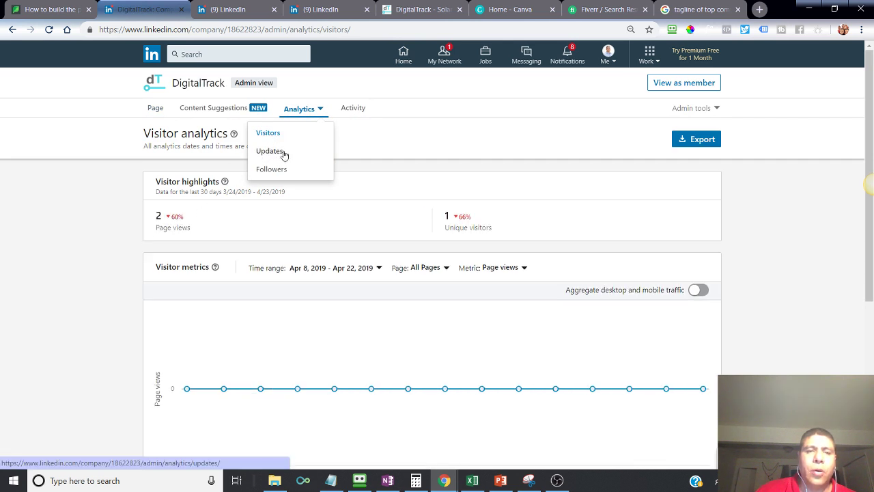
pyautogui.click(268, 169)
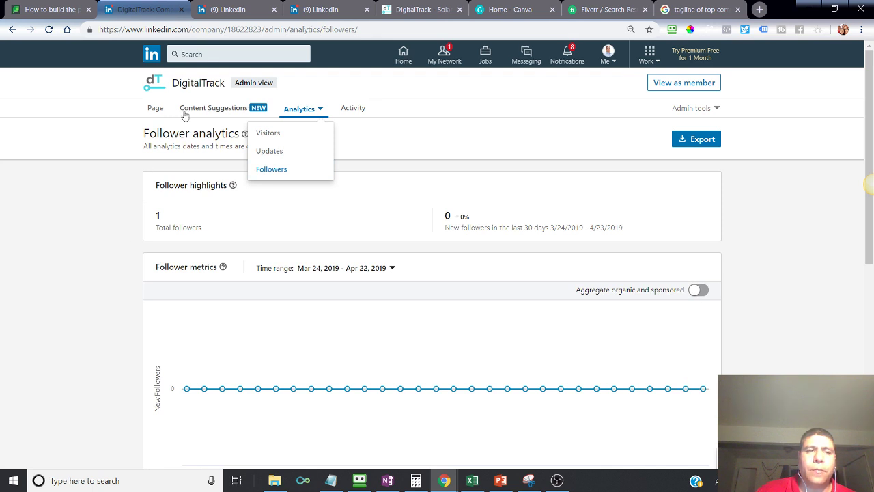
pyautogui.click(153, 110)
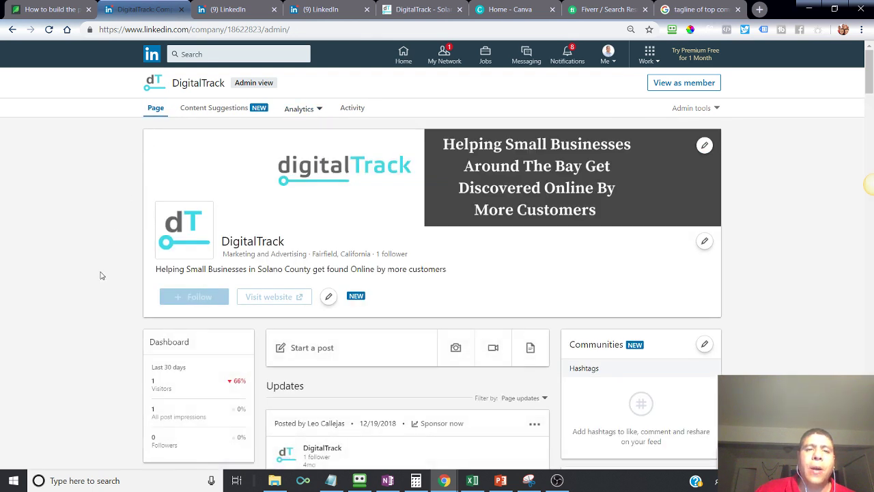
pyautogui.hotkey('ctrl', 'shift', 'Tab')
pyautogui.scroll(-5, 176, 256)
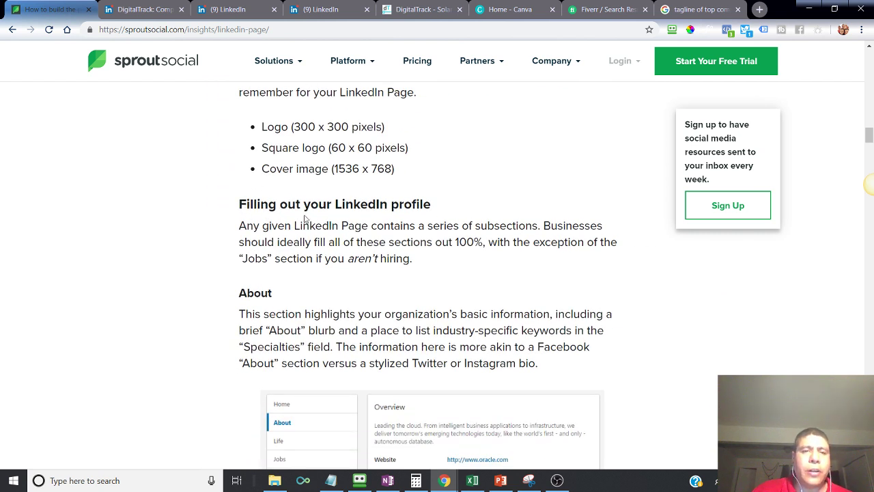
pyautogui.scroll(1, 307, 217)
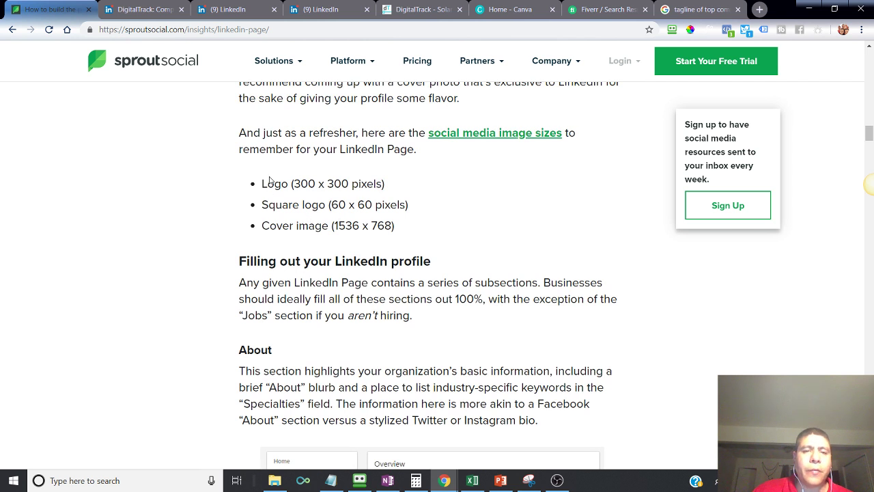
pyautogui.moveTo(263, 184); pyautogui.dragTo(396, 213)
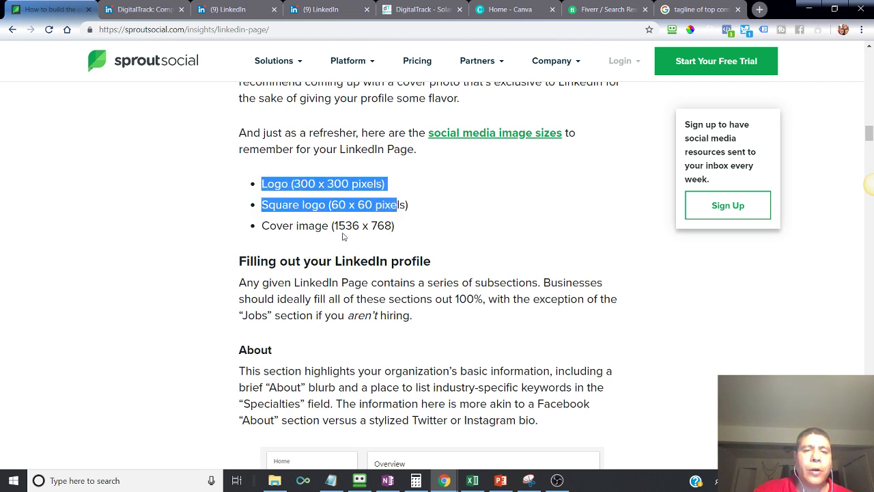
pyautogui.scroll(-1, 343, 236)
pyautogui.scroll(-1, 343, 237)
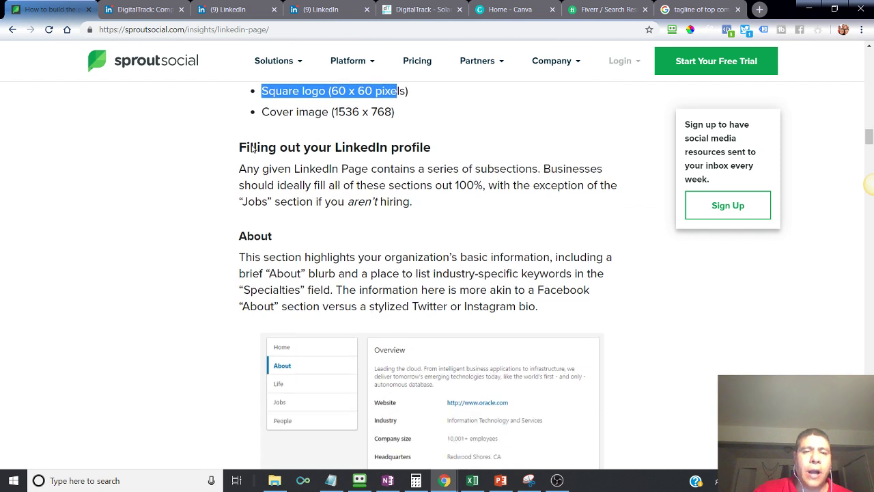
pyautogui.moveTo(251, 147); pyautogui.dragTo(431, 149)
pyautogui.scroll(-1, 431, 151)
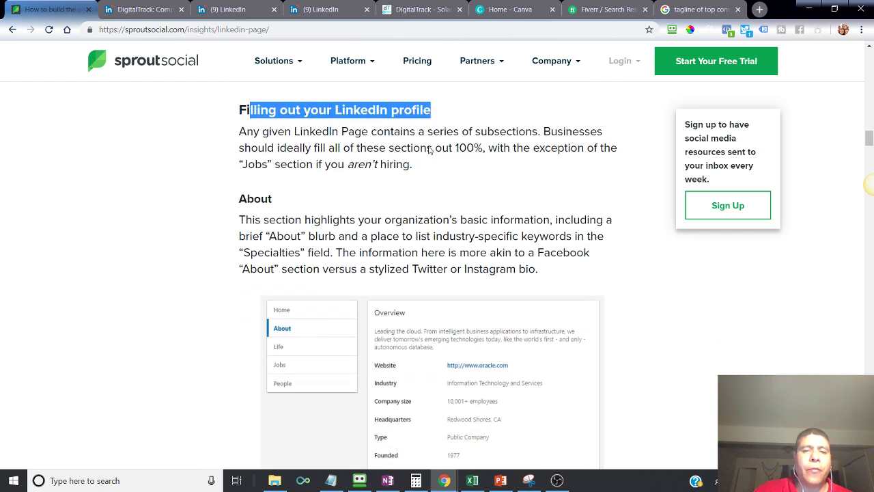
pyautogui.scroll(-1, 431, 150)
pyautogui.scroll(-1, 336, 203)
pyautogui.scroll(-3, 335, 203)
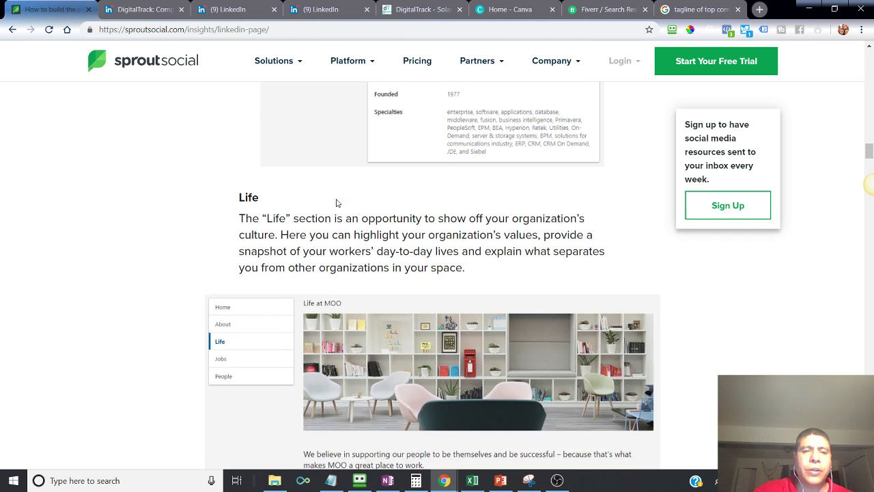
pyautogui.scroll(-1, 337, 204)
pyautogui.scroll(-1, 327, 196)
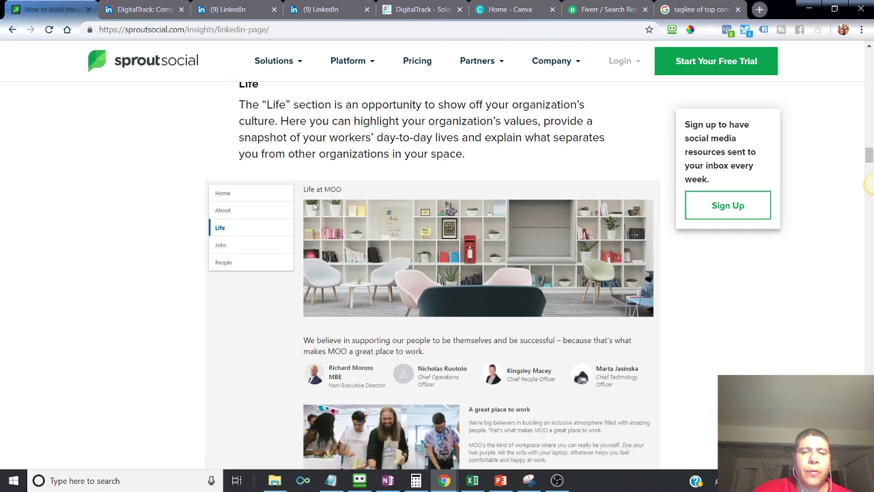
pyautogui.scroll(-1, 253, 266)
pyautogui.scroll(-1, 340, 214)
pyautogui.scroll(1, 354, 218)
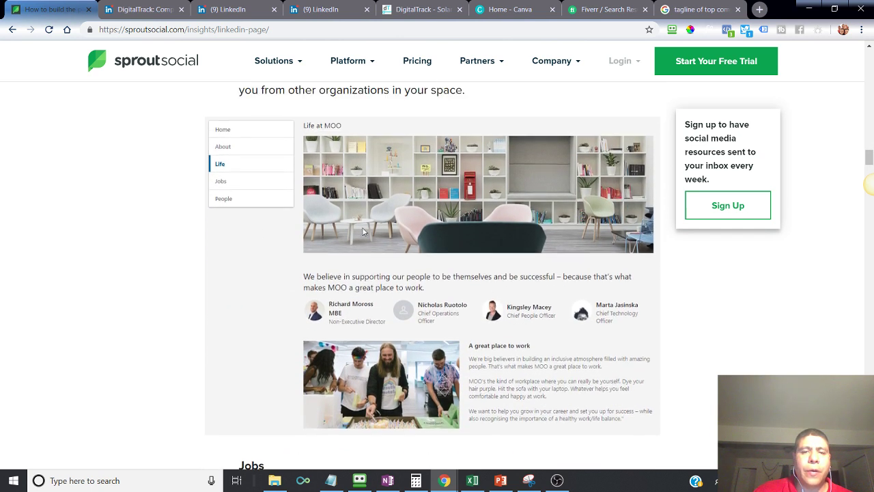
pyautogui.scroll(-4, 362, 229)
pyautogui.moveTo(246, 189); pyautogui.dragTo(298, 228)
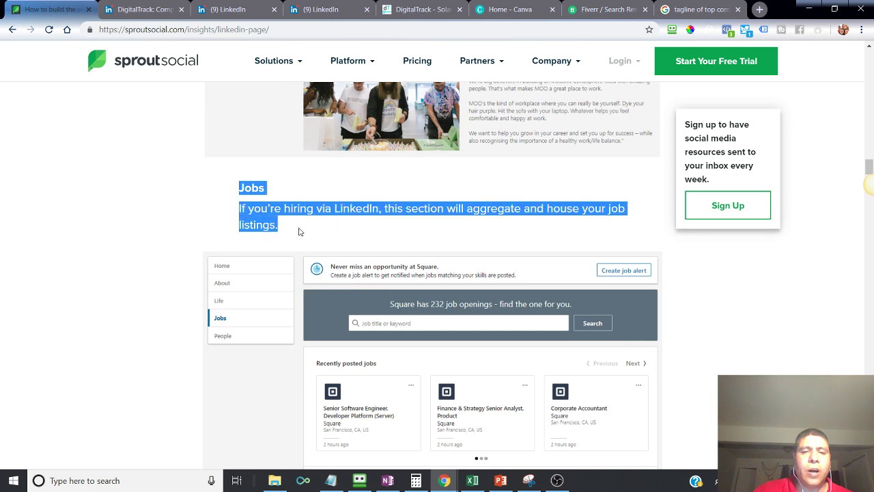
pyautogui.scroll(-2, 298, 230)
pyautogui.scroll(-2, 298, 233)
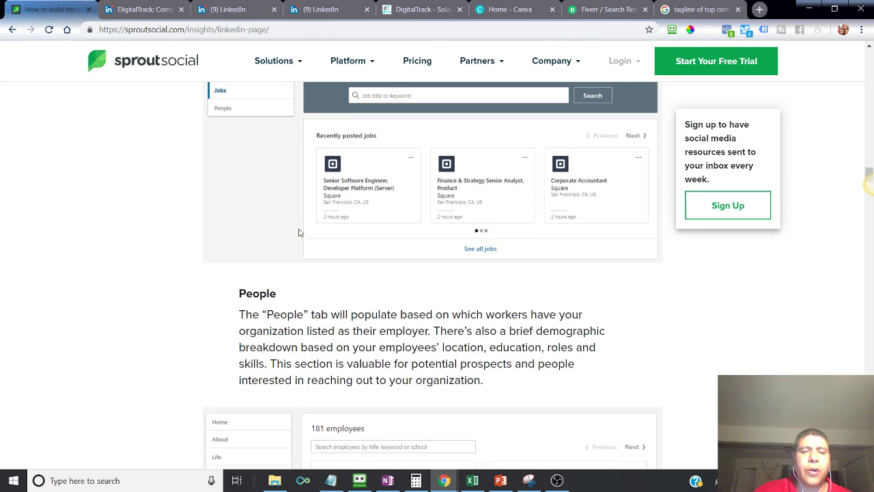
pyautogui.scroll(-1, 298, 230)
pyautogui.moveTo(240, 177); pyautogui.dragTo(314, 250)
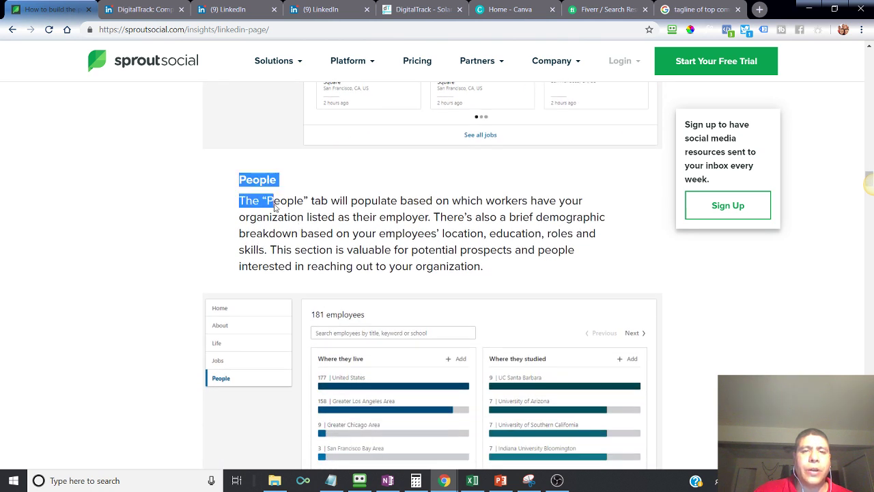
pyautogui.scroll(-2, 321, 259)
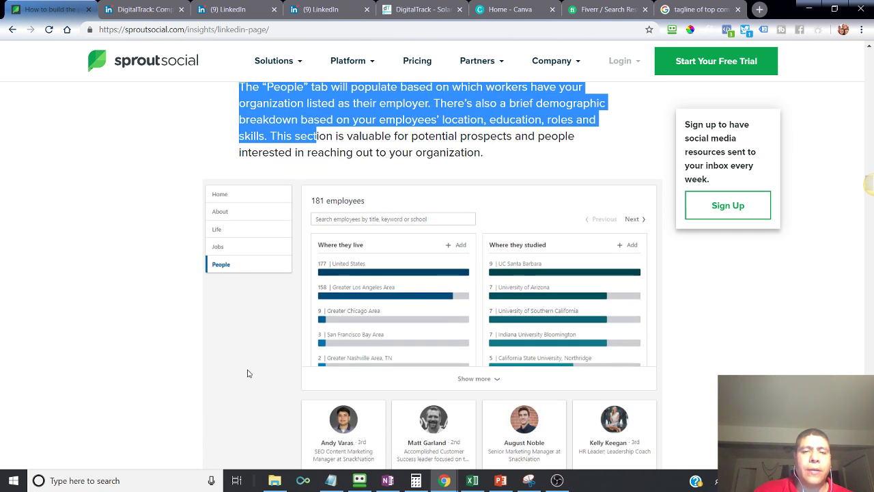
pyautogui.scroll(-2, 236, 376)
pyautogui.scroll(-2, 234, 376)
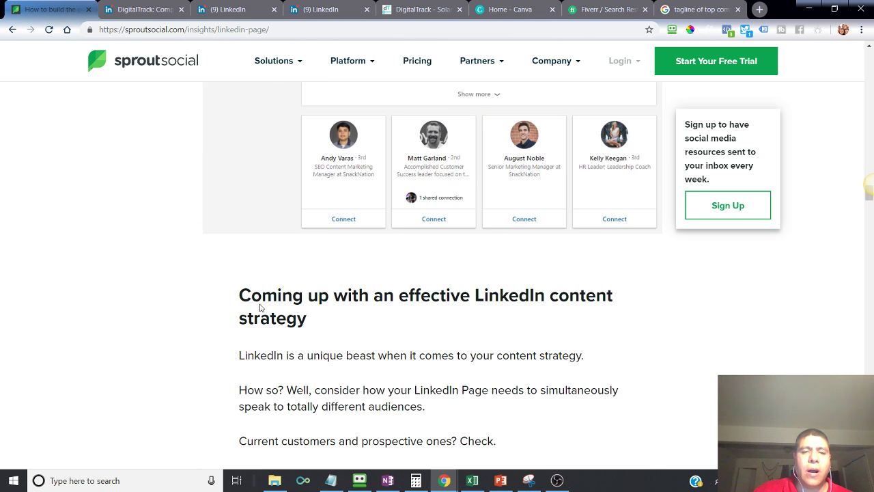
pyautogui.scroll(-1, 410, 308)
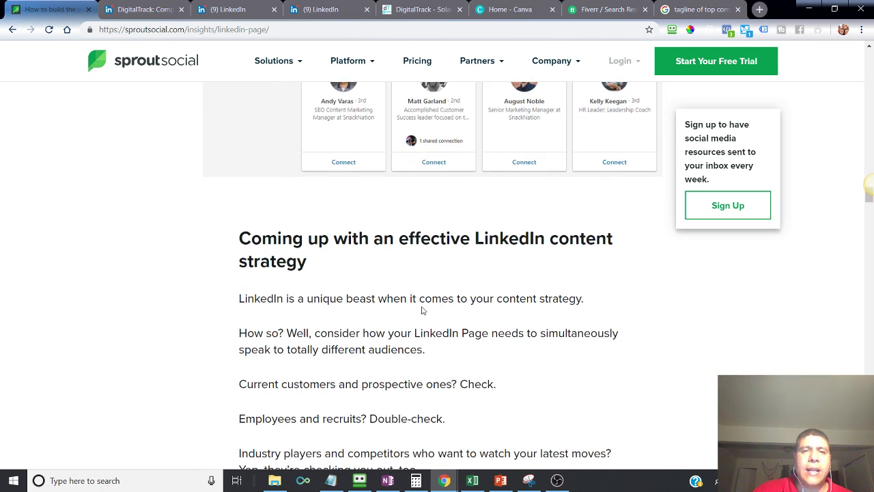
pyautogui.scroll(-1, 423, 308)
# - Open the personal profile from the home feed and scroll to its Experience section showing the DigitalTrack Co-Owner role
pyautogui.click(149, 8)
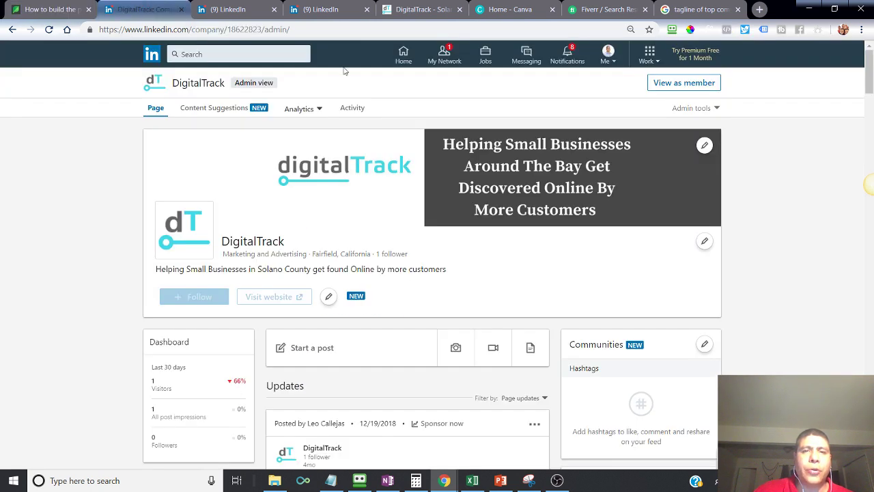
pyautogui.click(266, 9)
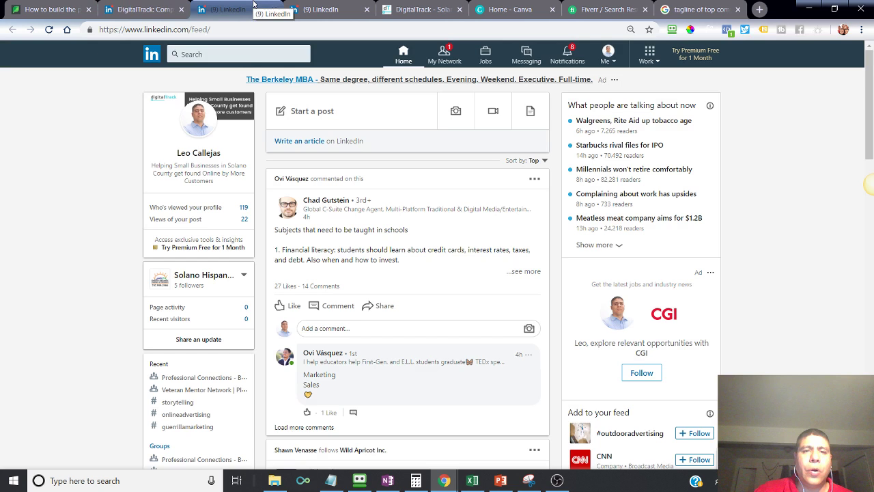
pyautogui.click(200, 155)
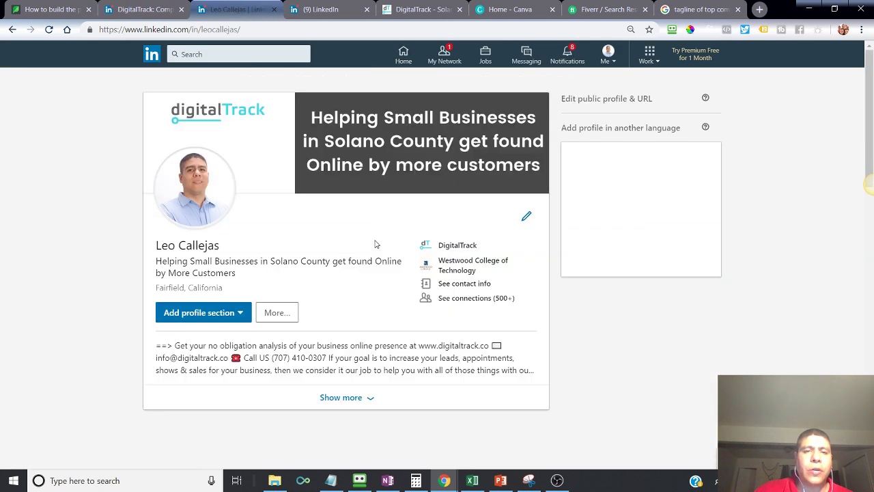
pyautogui.scroll(-2, 125, 318)
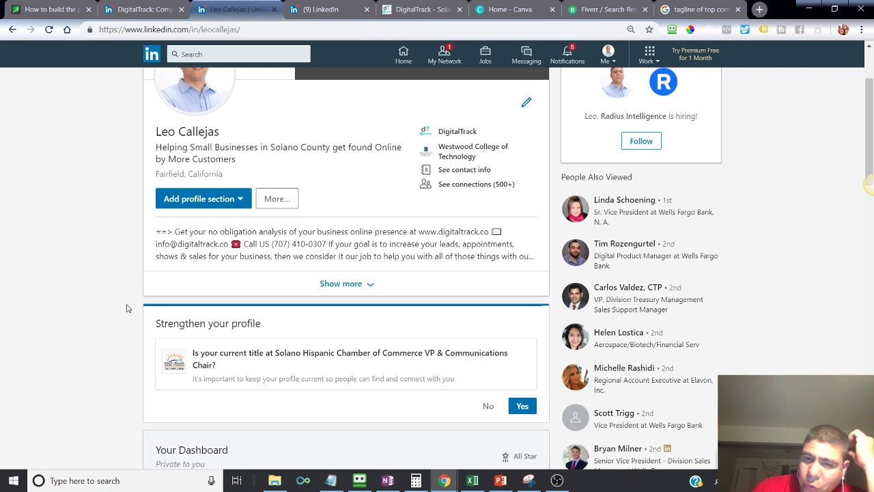
pyautogui.scroll(-1, 126, 308)
pyautogui.scroll(-1, 127, 308)
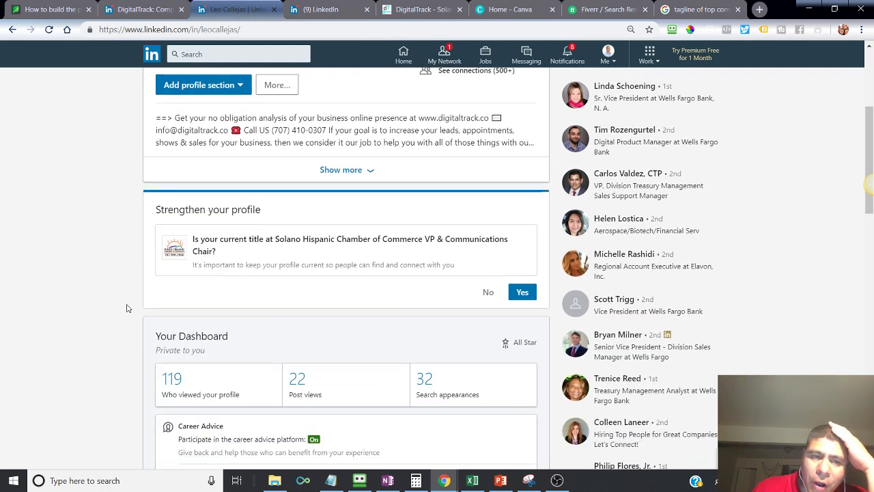
pyautogui.scroll(-1, 126, 308)
pyautogui.scroll(-2, 126, 308)
pyautogui.scroll(-2, 126, 308)
pyautogui.scroll(-3, 126, 308)
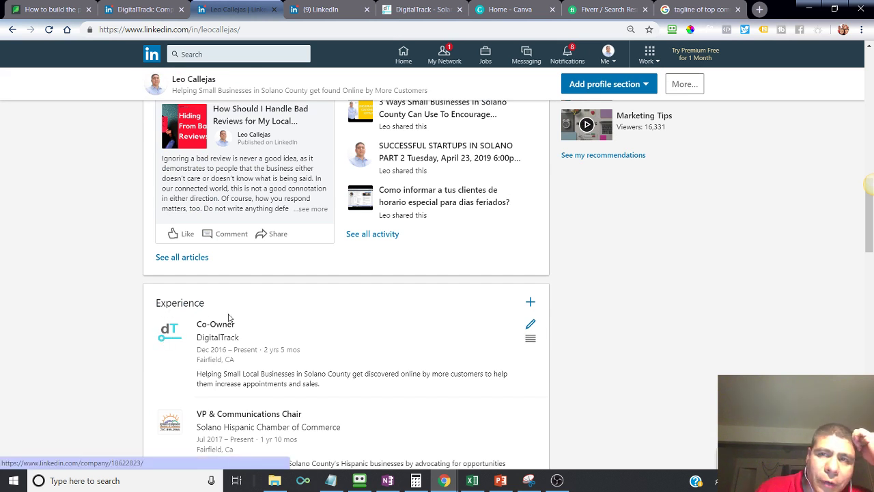
# - Open and close the LinkedIn products panel, then go back to the DigitalTrack admin page
pyautogui.click(651, 55)
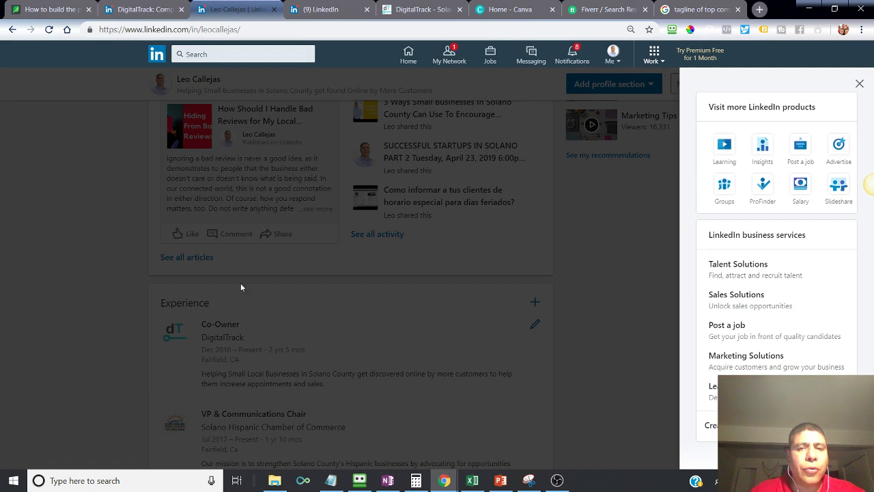
pyautogui.click(82, 251)
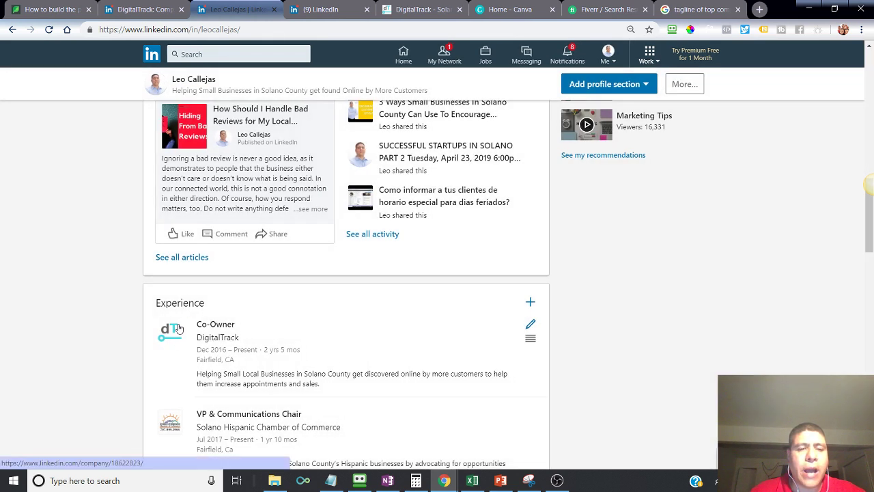
pyautogui.scroll(-1, 196, 337)
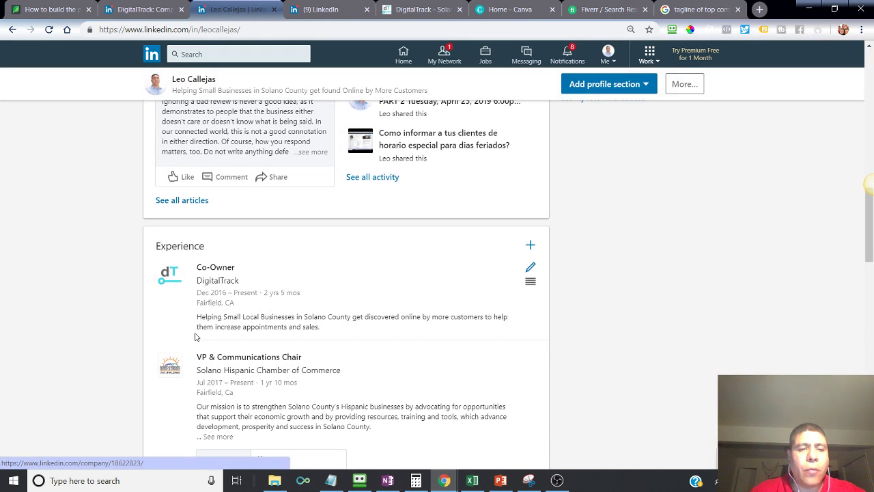
pyautogui.scroll(-1, 196, 337)
pyautogui.scroll(-1, 196, 338)
pyautogui.scroll(2, 196, 337)
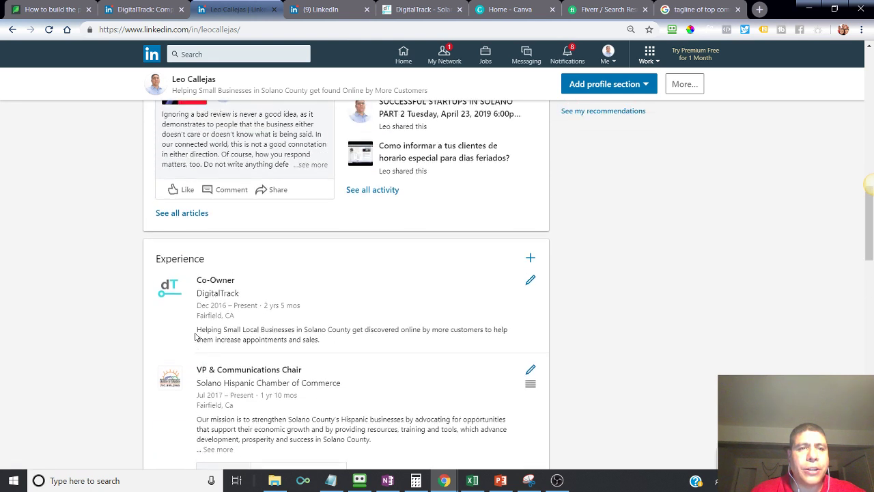
pyautogui.scroll(2, 196, 337)
pyautogui.click(143, 8)
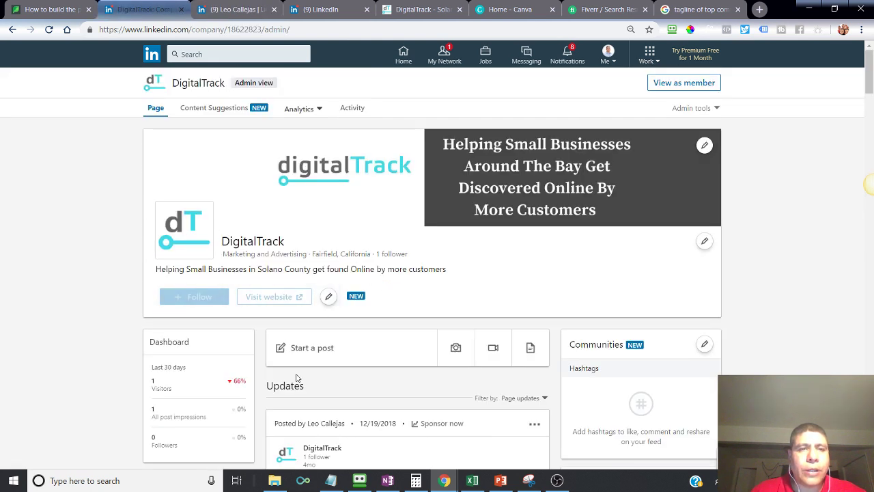
pyautogui.hotkey('ctrl', 'shift', 'Tab')
pyautogui.scroll(1, 312, 256)
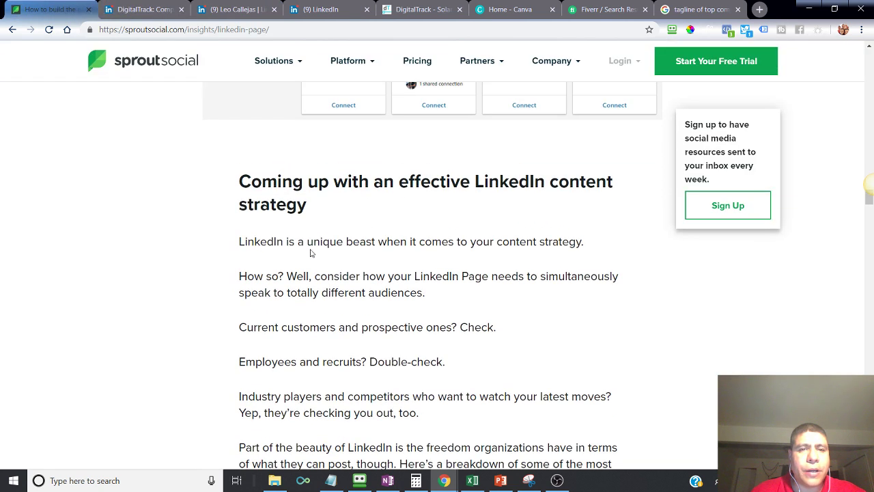
pyautogui.scroll(-2, 540, 196)
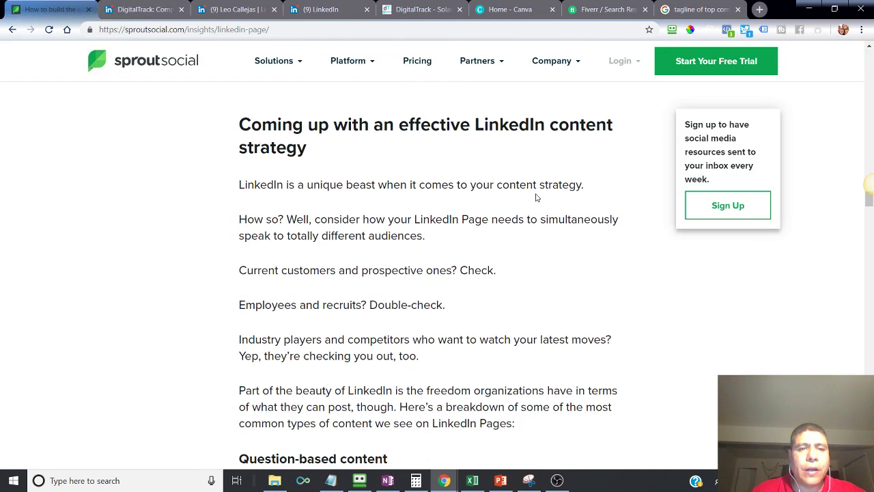
pyautogui.scroll(-2, 437, 240)
pyautogui.scroll(-2, 430, 238)
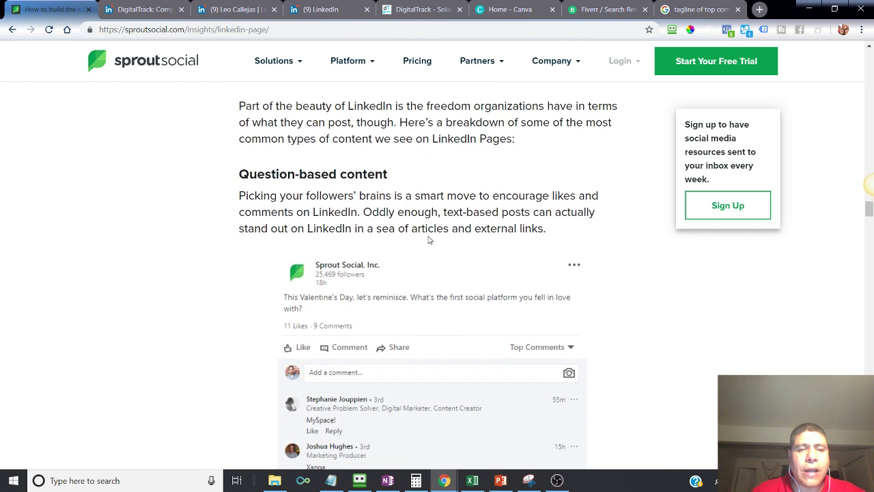
pyautogui.scroll(-1, 430, 240)
pyautogui.scroll(-1, 430, 240)
pyautogui.scroll(-2, 428, 236)
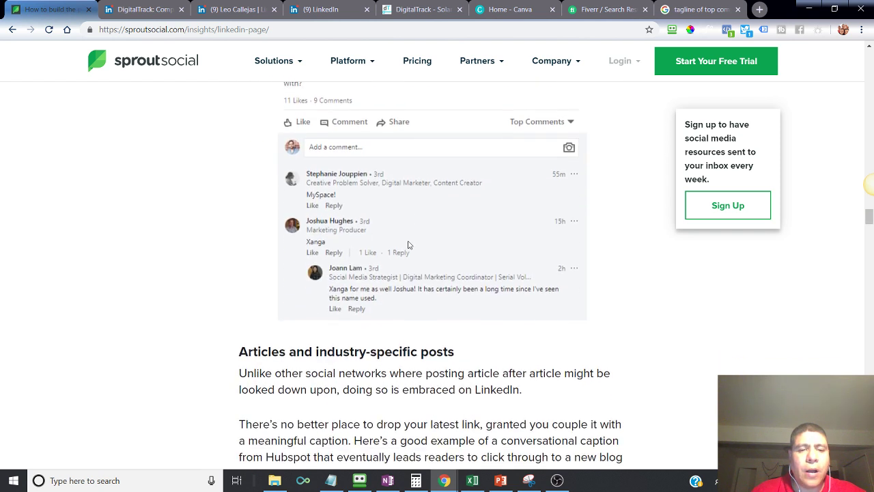
pyautogui.scroll(-1, 408, 244)
pyautogui.scroll(-1, 404, 246)
pyautogui.scroll(-1, 405, 246)
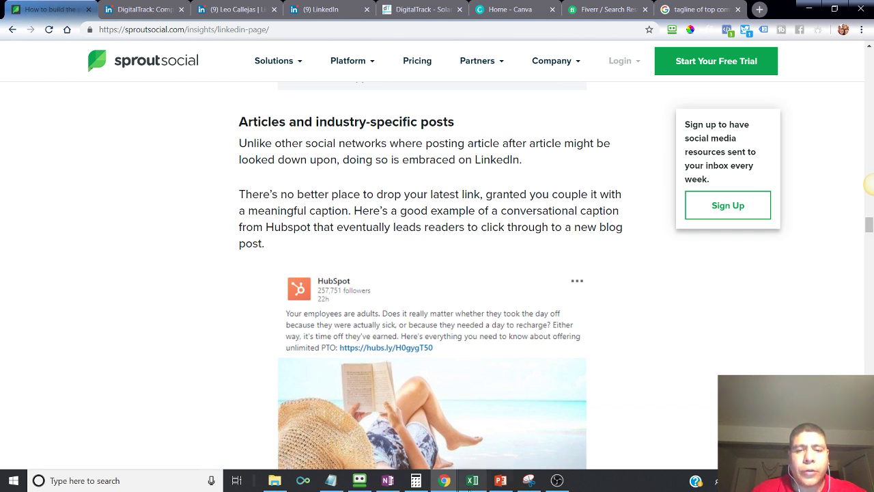
pyautogui.click(445, 480)
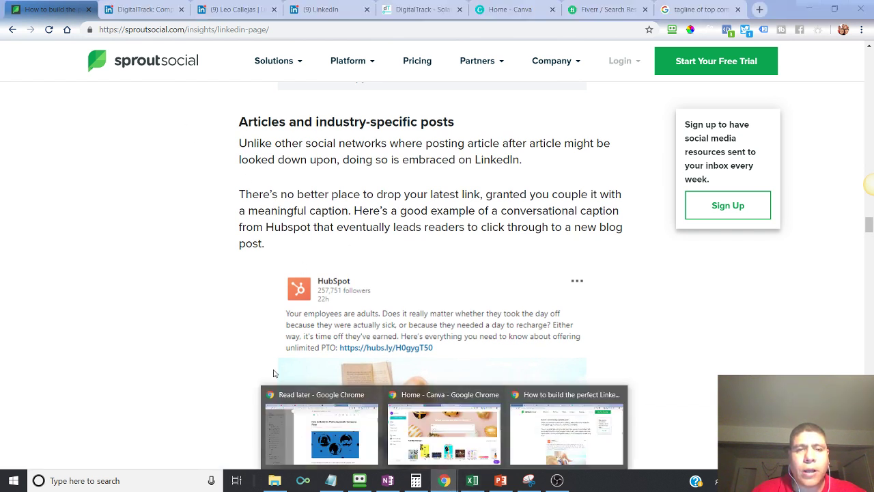
pyautogui.click(154, 342)
pyautogui.scroll(8, 154, 343)
pyautogui.scroll(3, 156, 342)
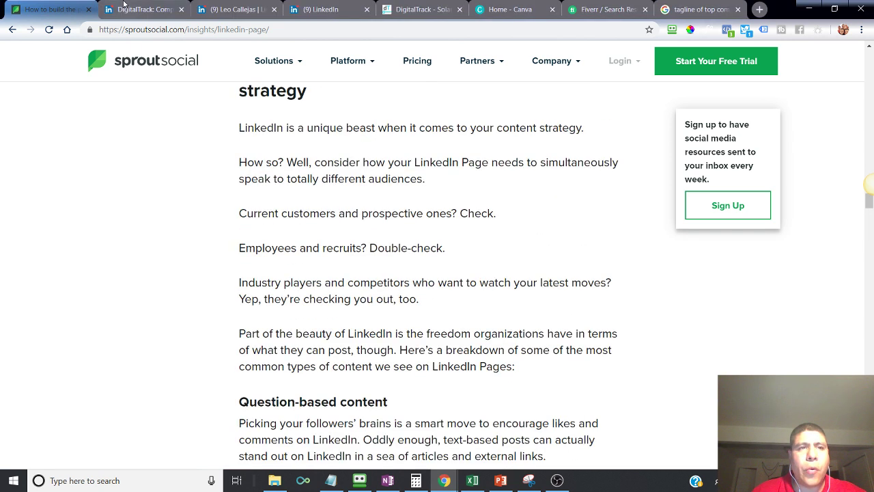
pyautogui.click(123, 3)
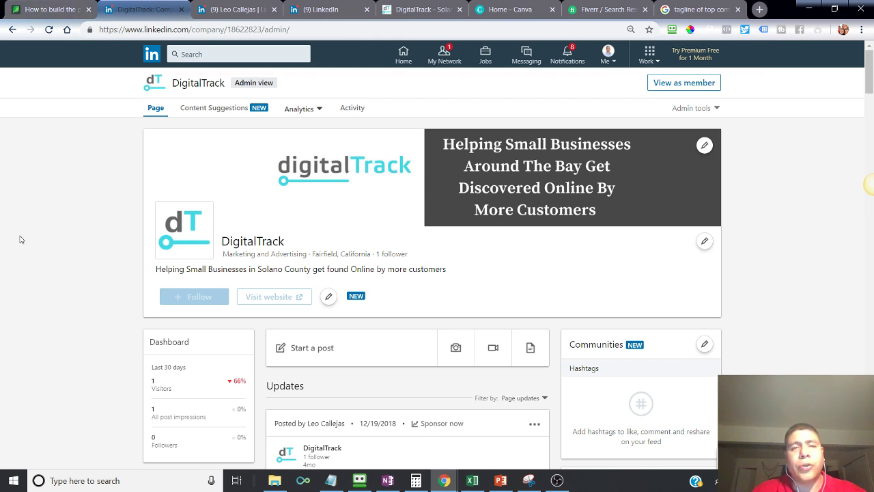
# - Switch to the digitaltrack.co home page and look over its welcome video and free-analysis form
pyautogui.click(429, 8)
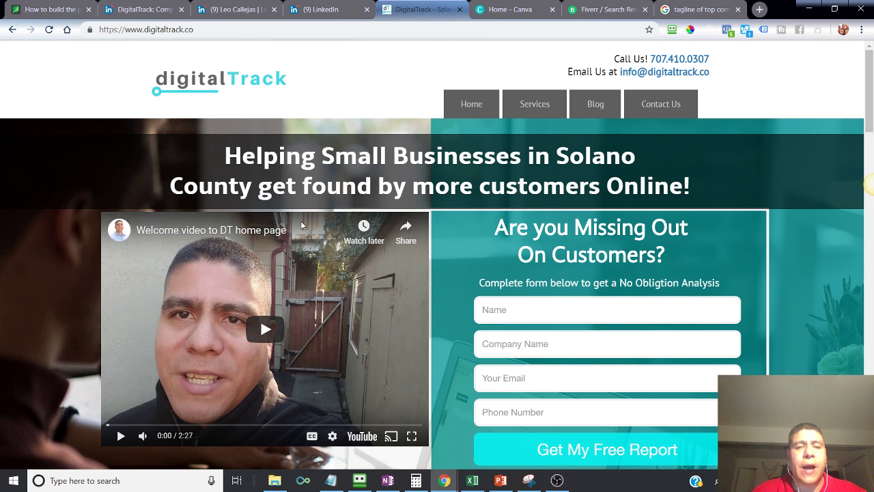
pyautogui.scroll(-1, 302, 225)
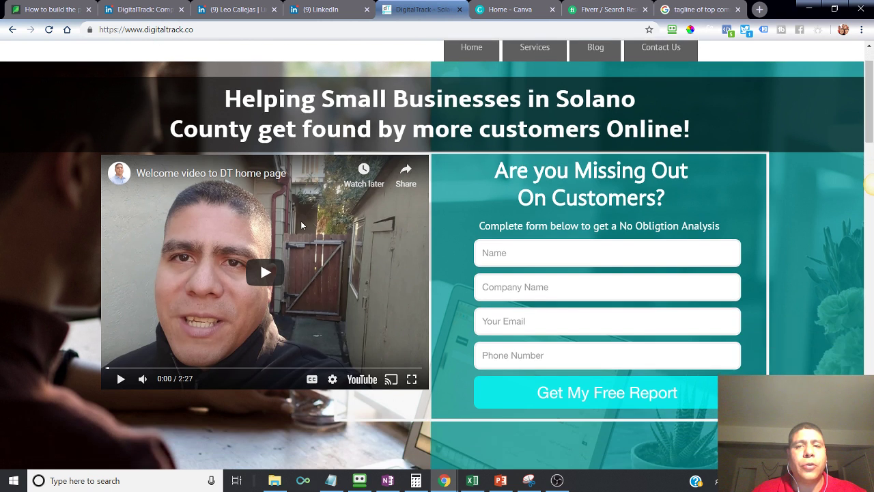
pyautogui.scroll(-1, 301, 225)
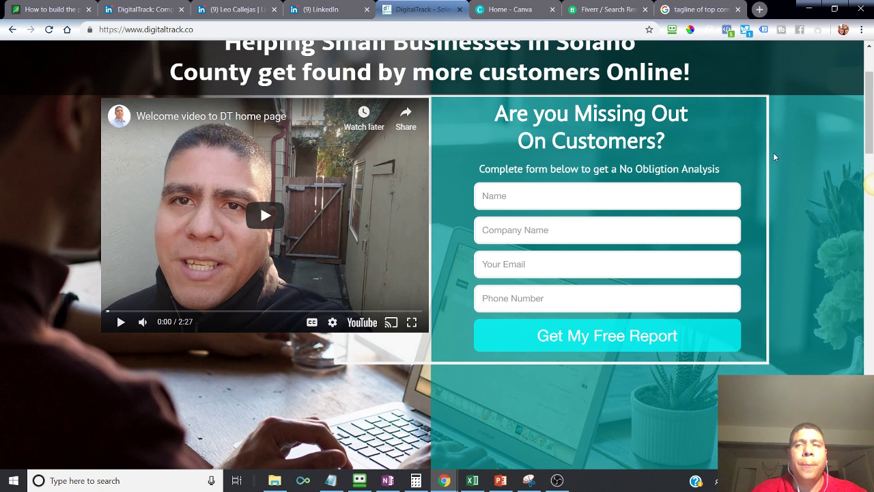
pyautogui.scroll(1, 773, 157)
pyautogui.scroll(1, 773, 159)
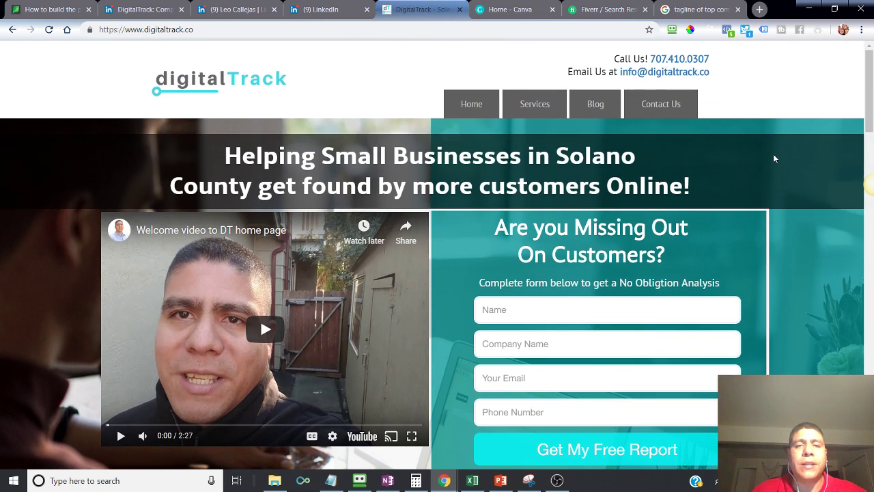
pyautogui.scroll(-1, 773, 158)
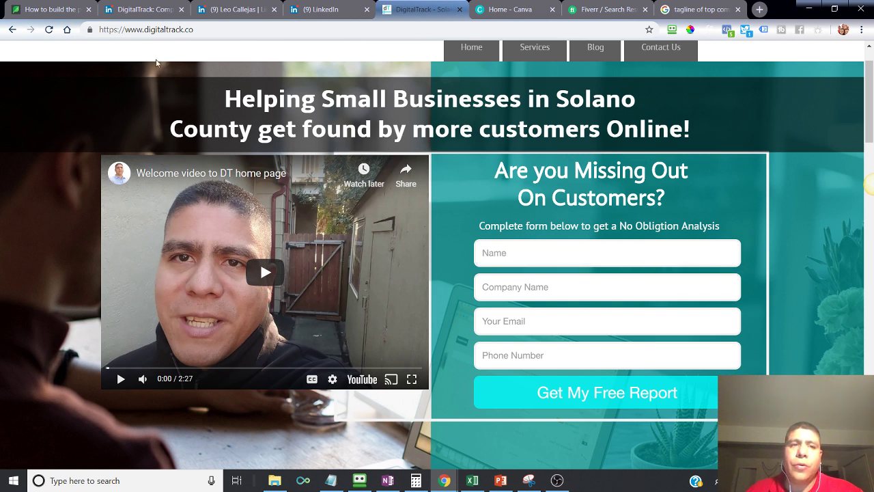
# - Load the /scanmybusiness free-report landing page on digitaltrack.co, then bring OBS to the front
pyautogui.click(211, 29)
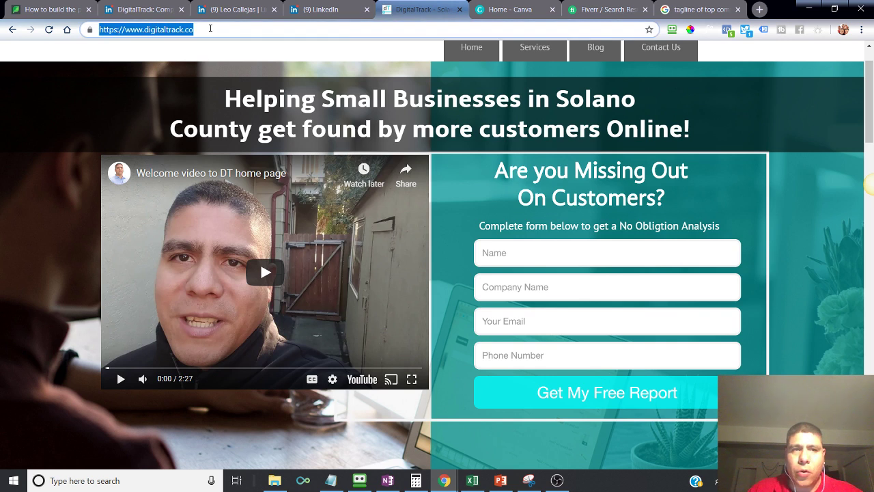
pyautogui.click(210, 29)
pyautogui.write('/s')
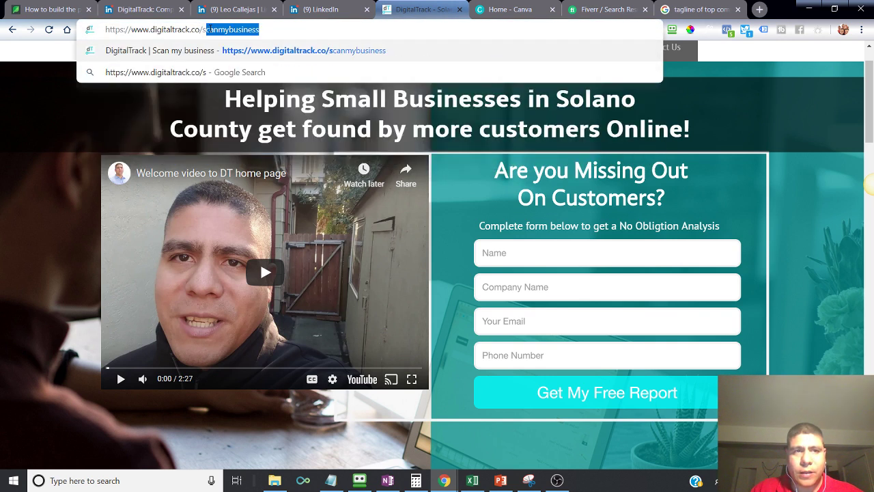
pyautogui.press('Return')
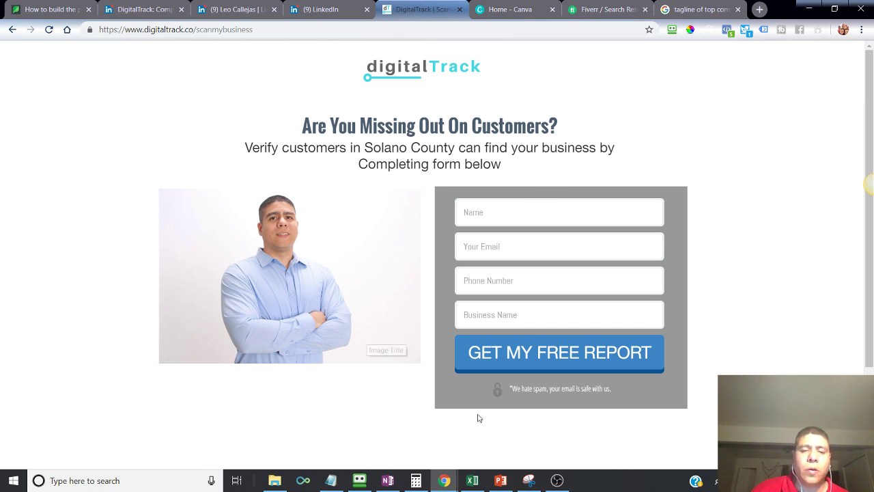
pyautogui.click(556, 481)
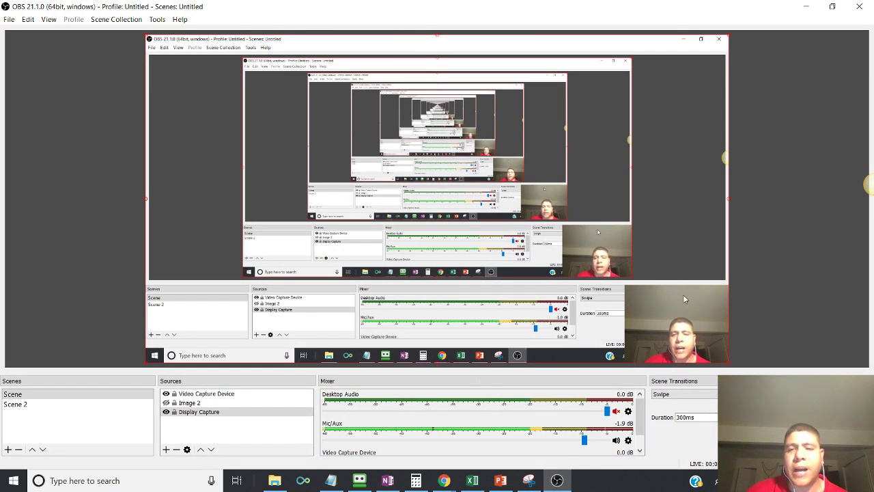